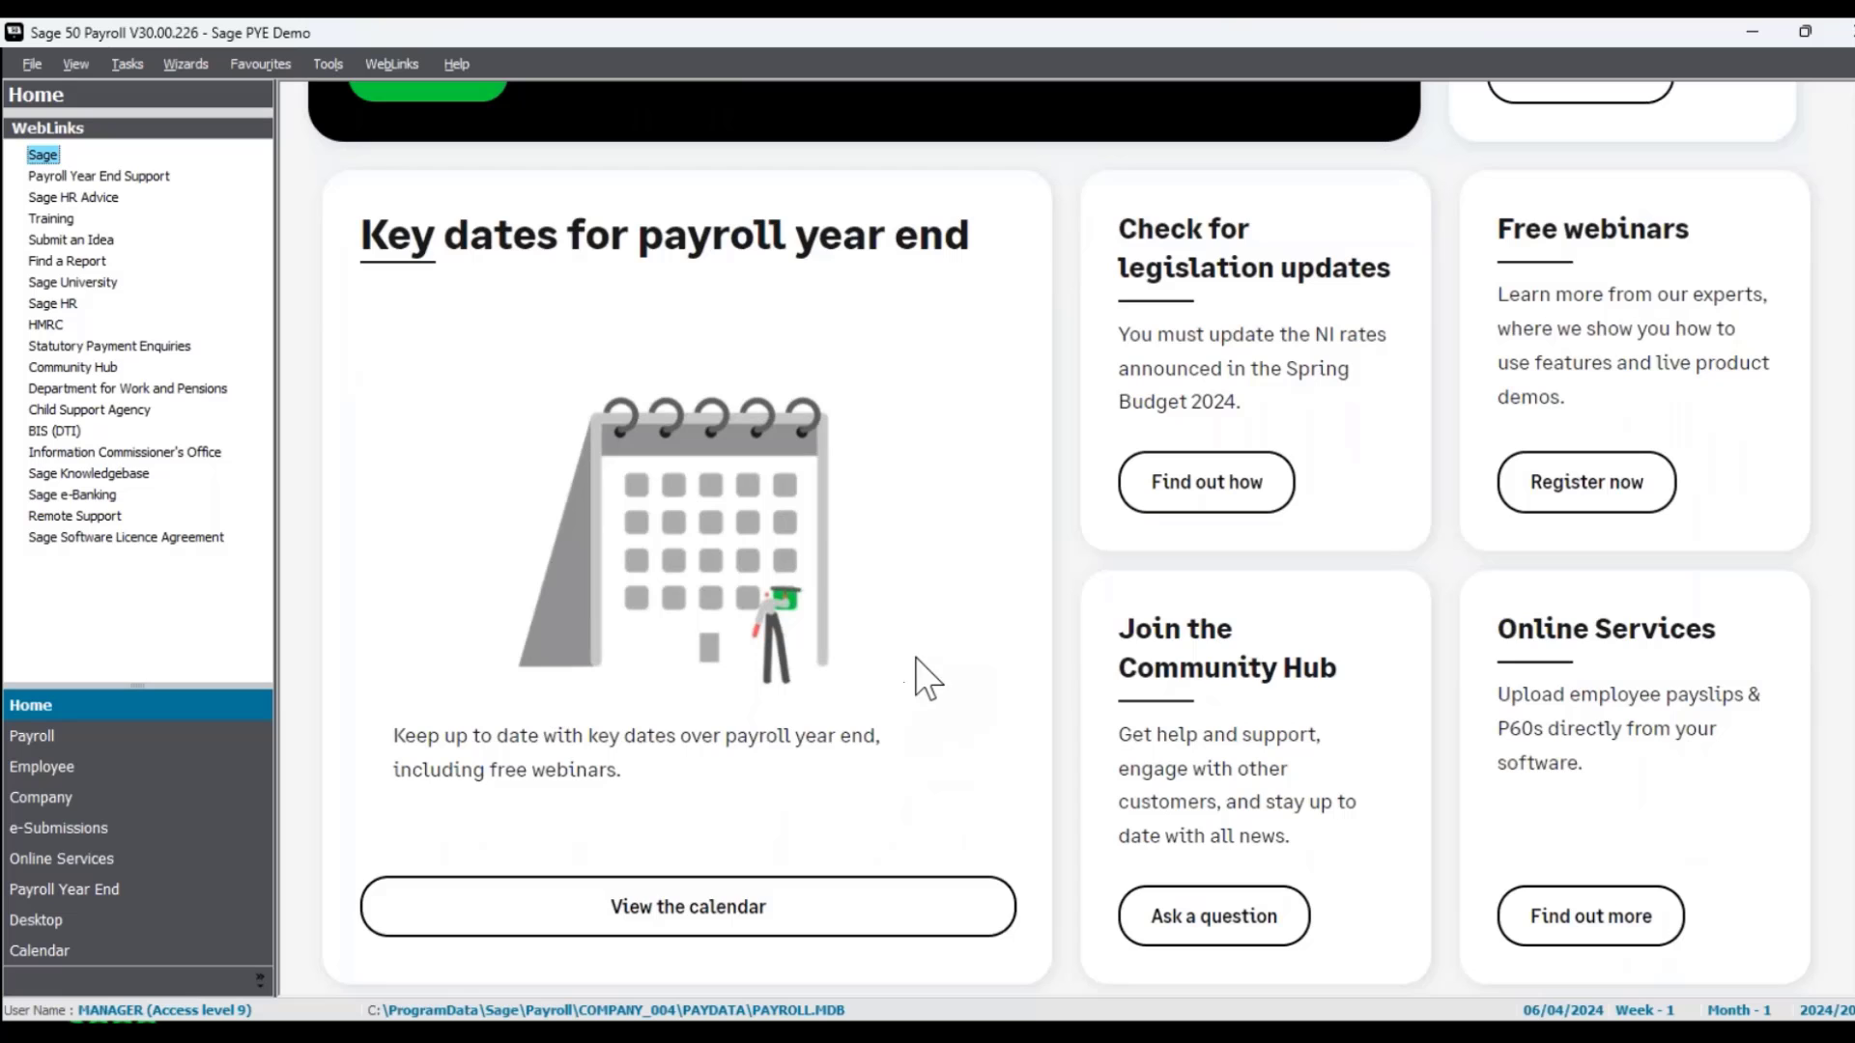
Step: Open the payroll year end key dates calendar from the homepage and maximise its window
scroll(916, 705, up, 2)
scroll(810, 725, down, 2)
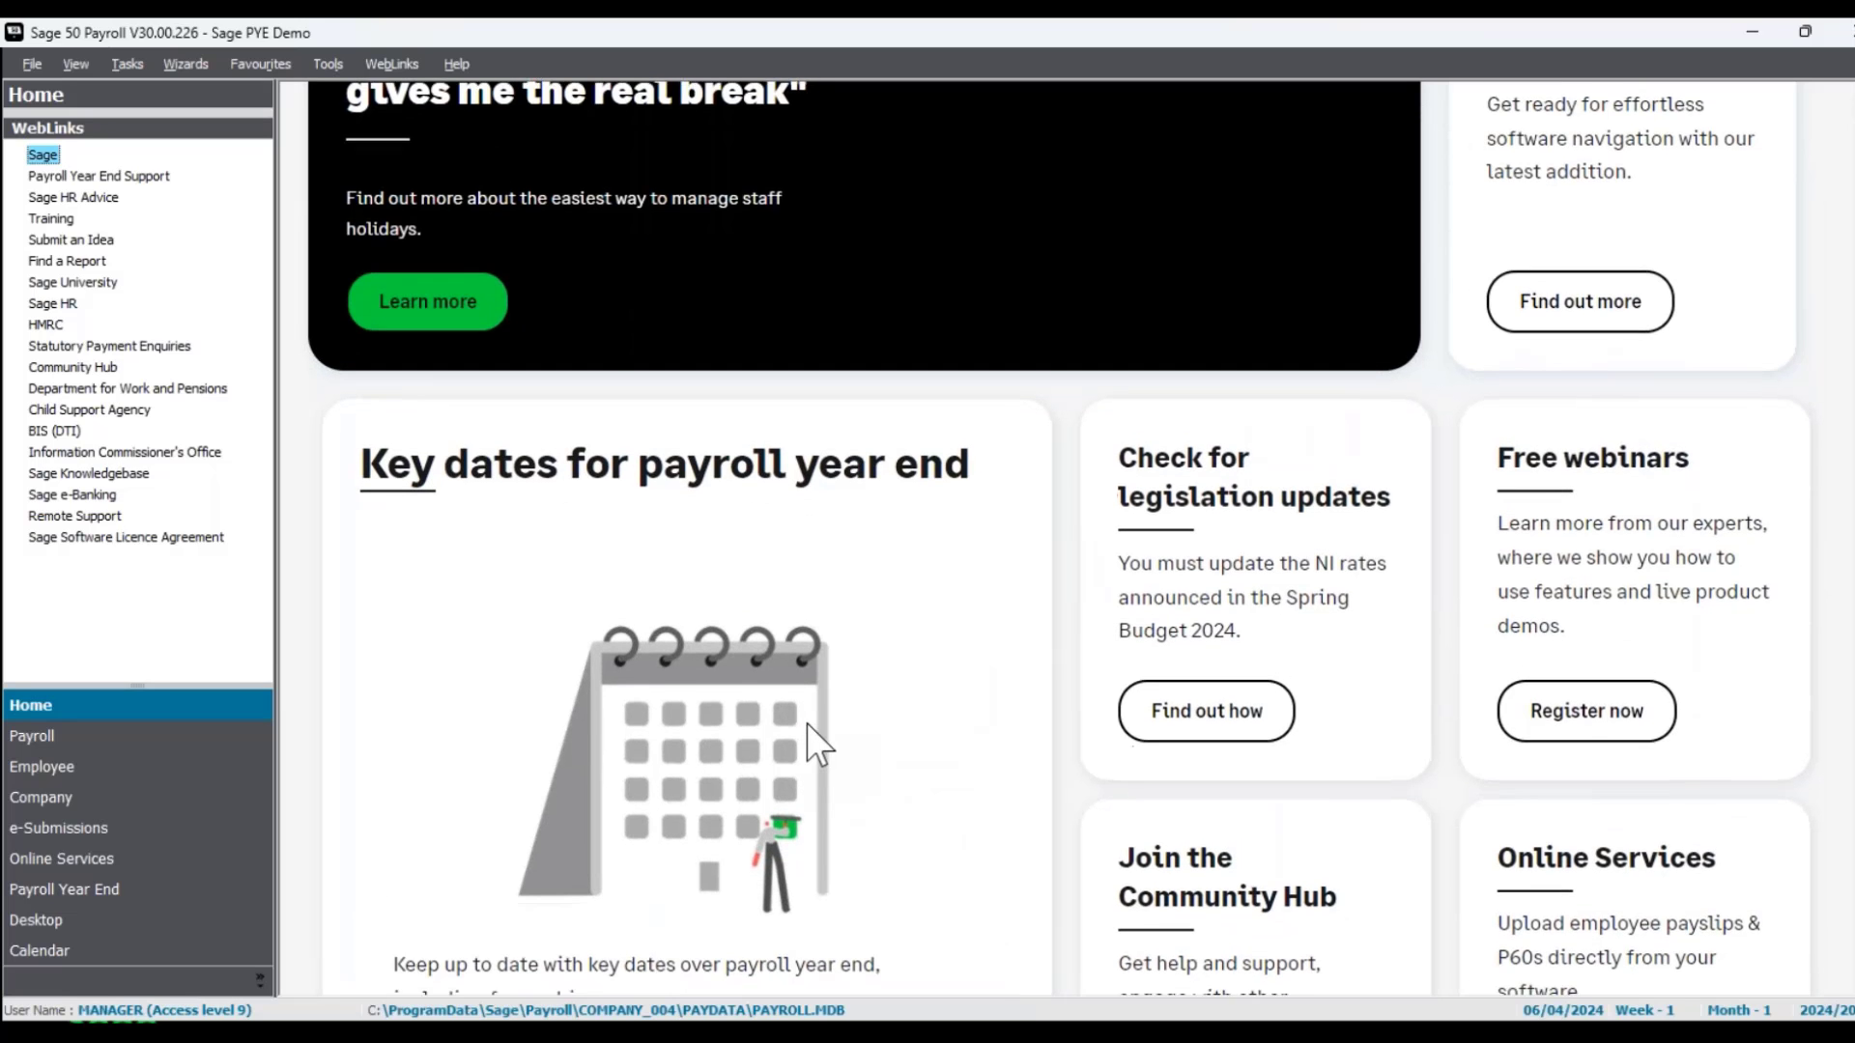
scroll(811, 736, up, 3)
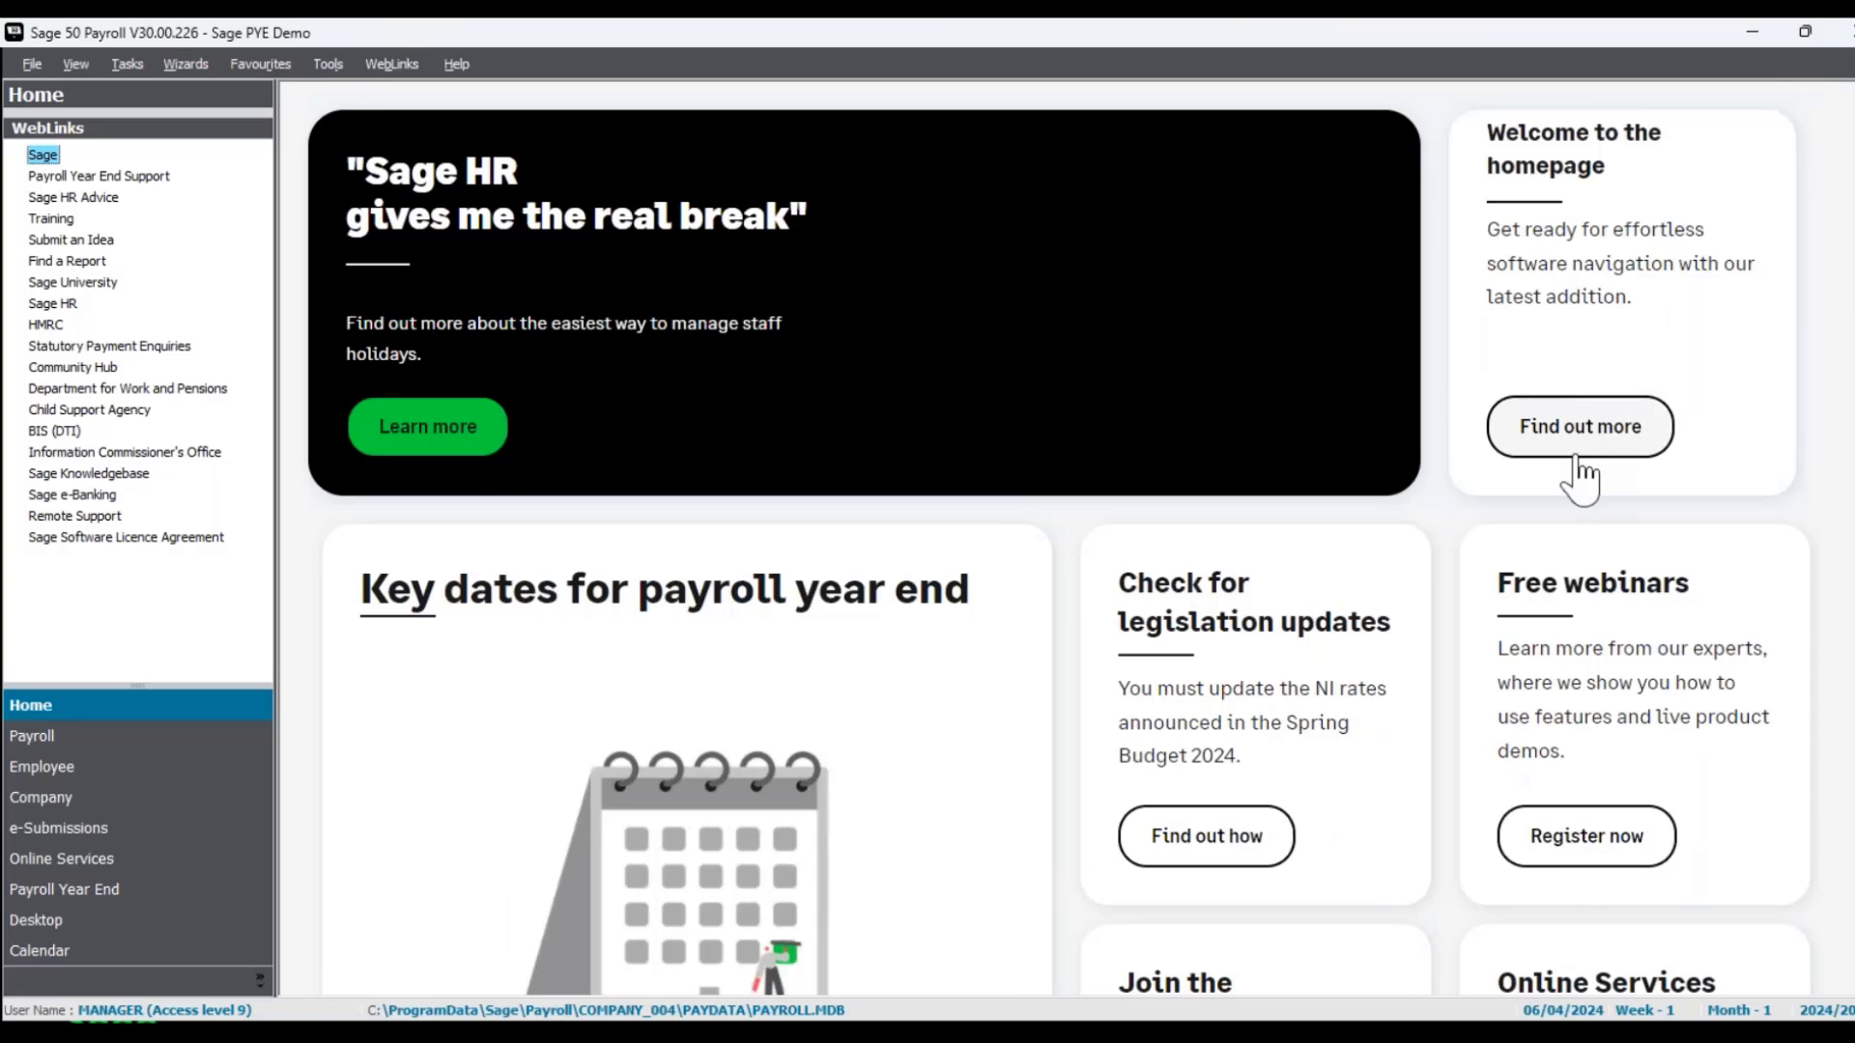
scroll(702, 752, down, 1)
scroll(700, 748, down, 3)
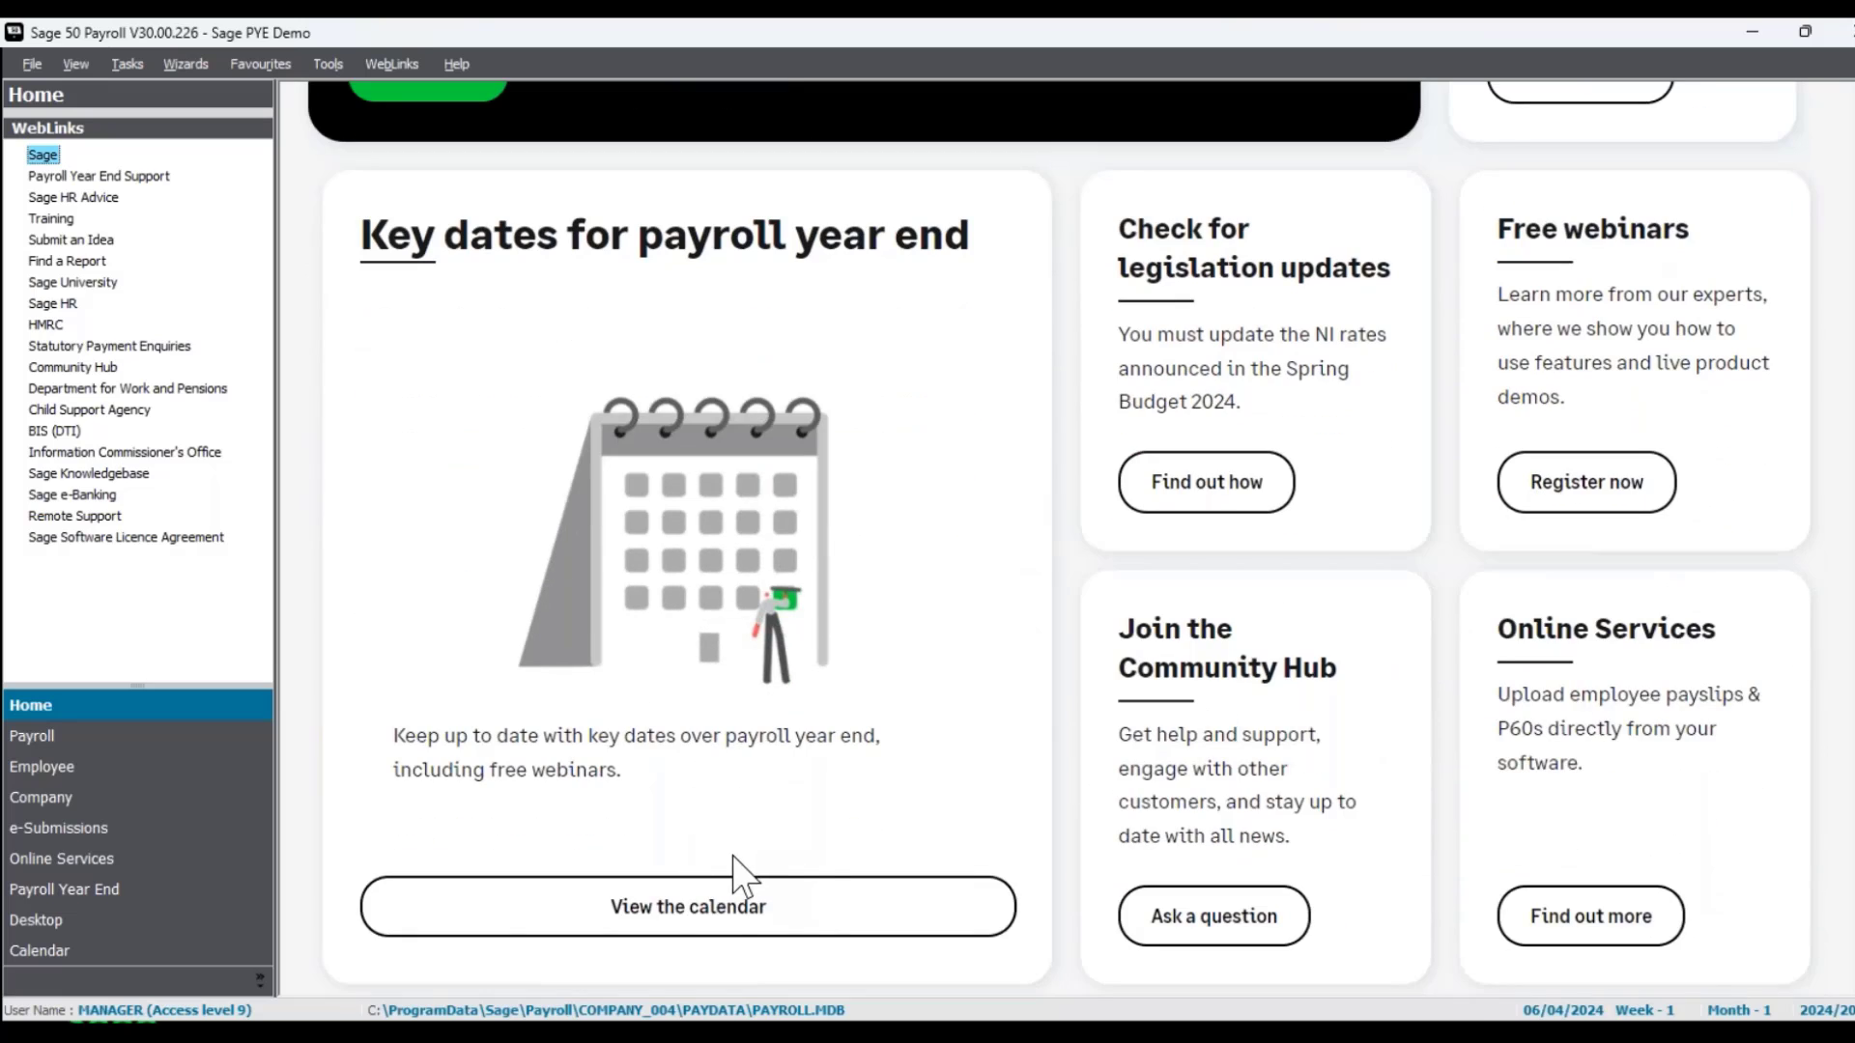
click(693, 917)
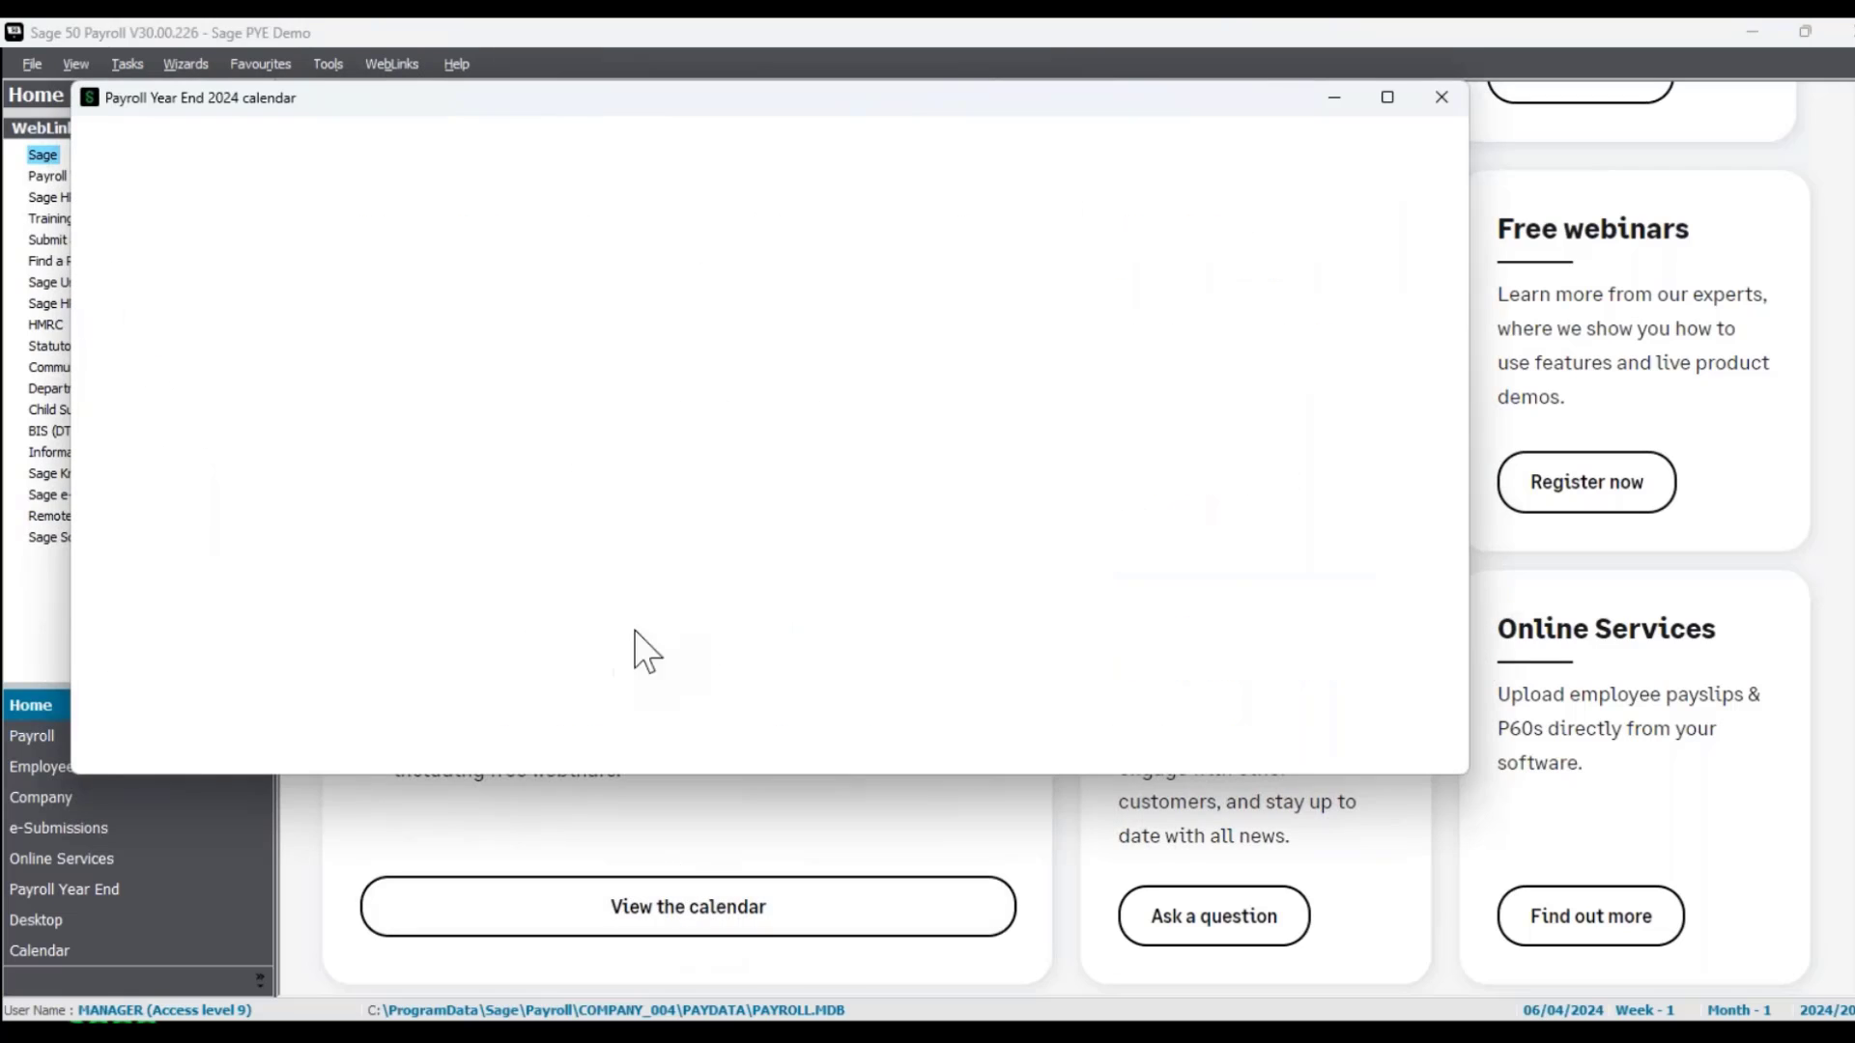
click(1387, 98)
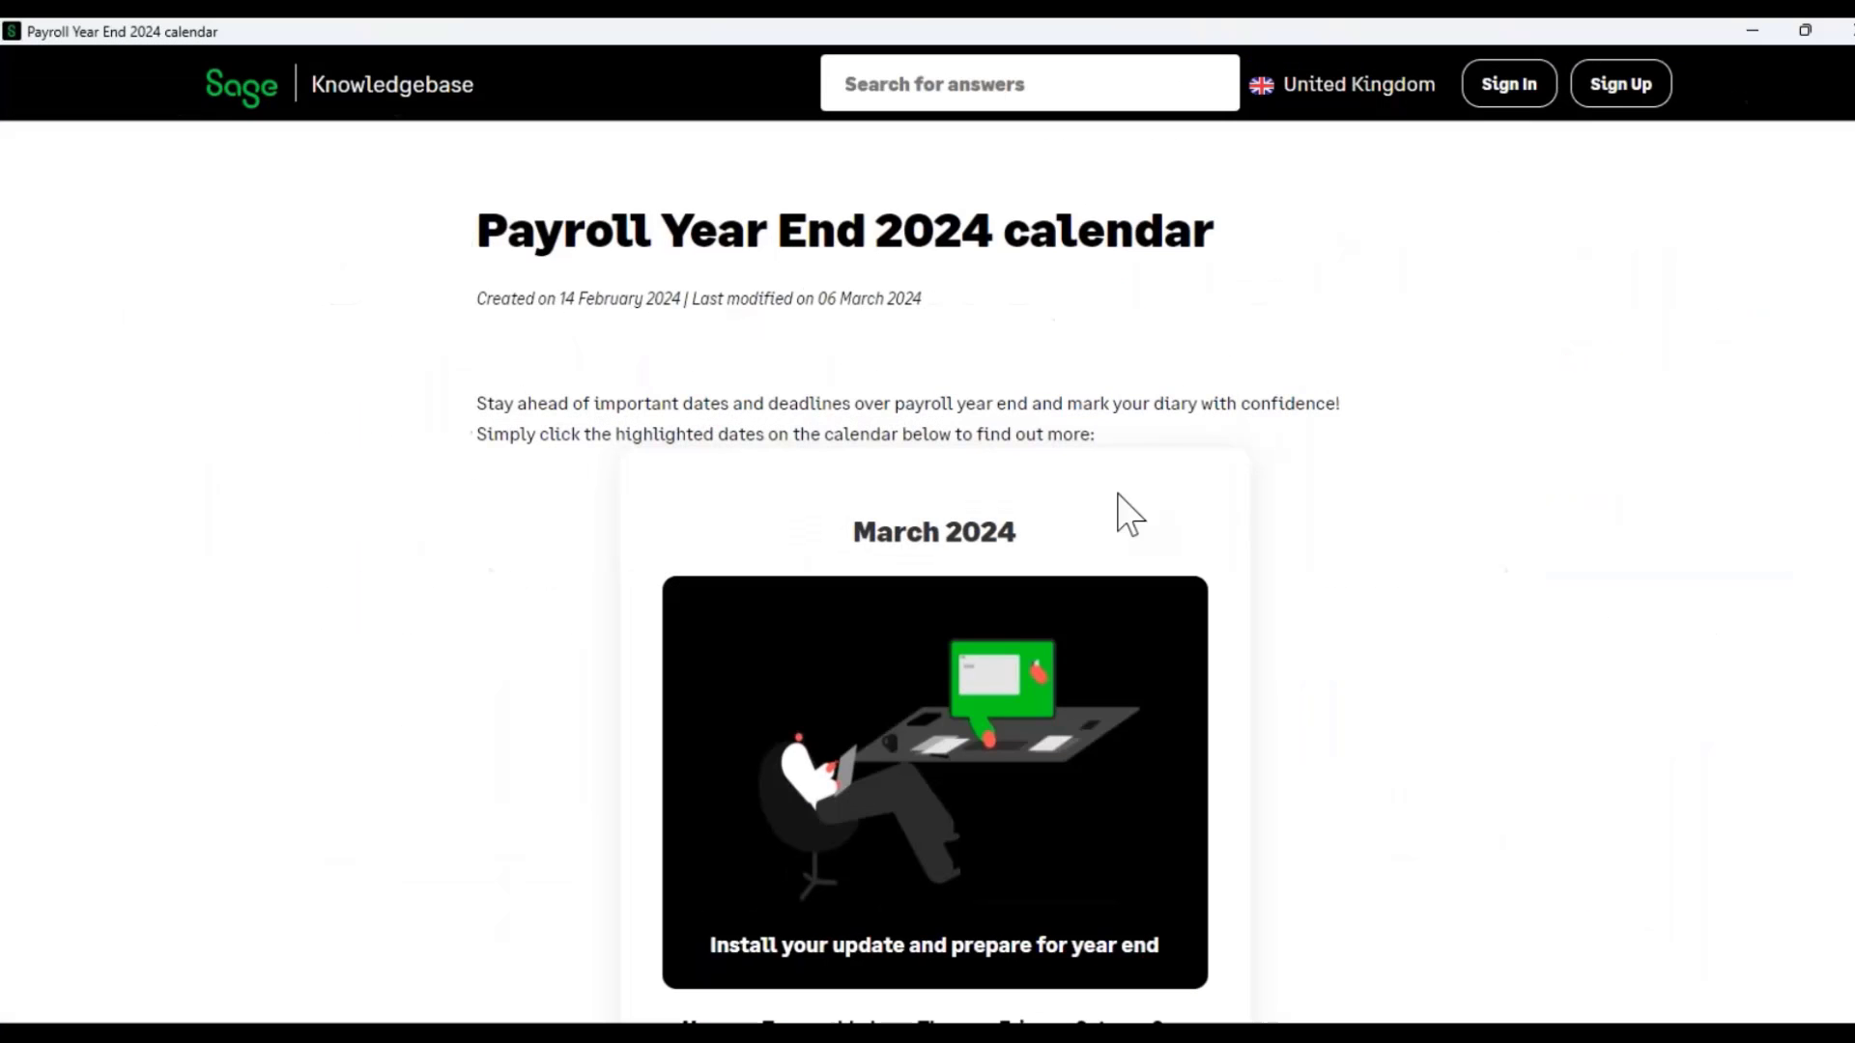
Step: Look through the March and April 2024 calendars, then view and close the entry for 6 April 2024
scroll(1005, 546, down, 1)
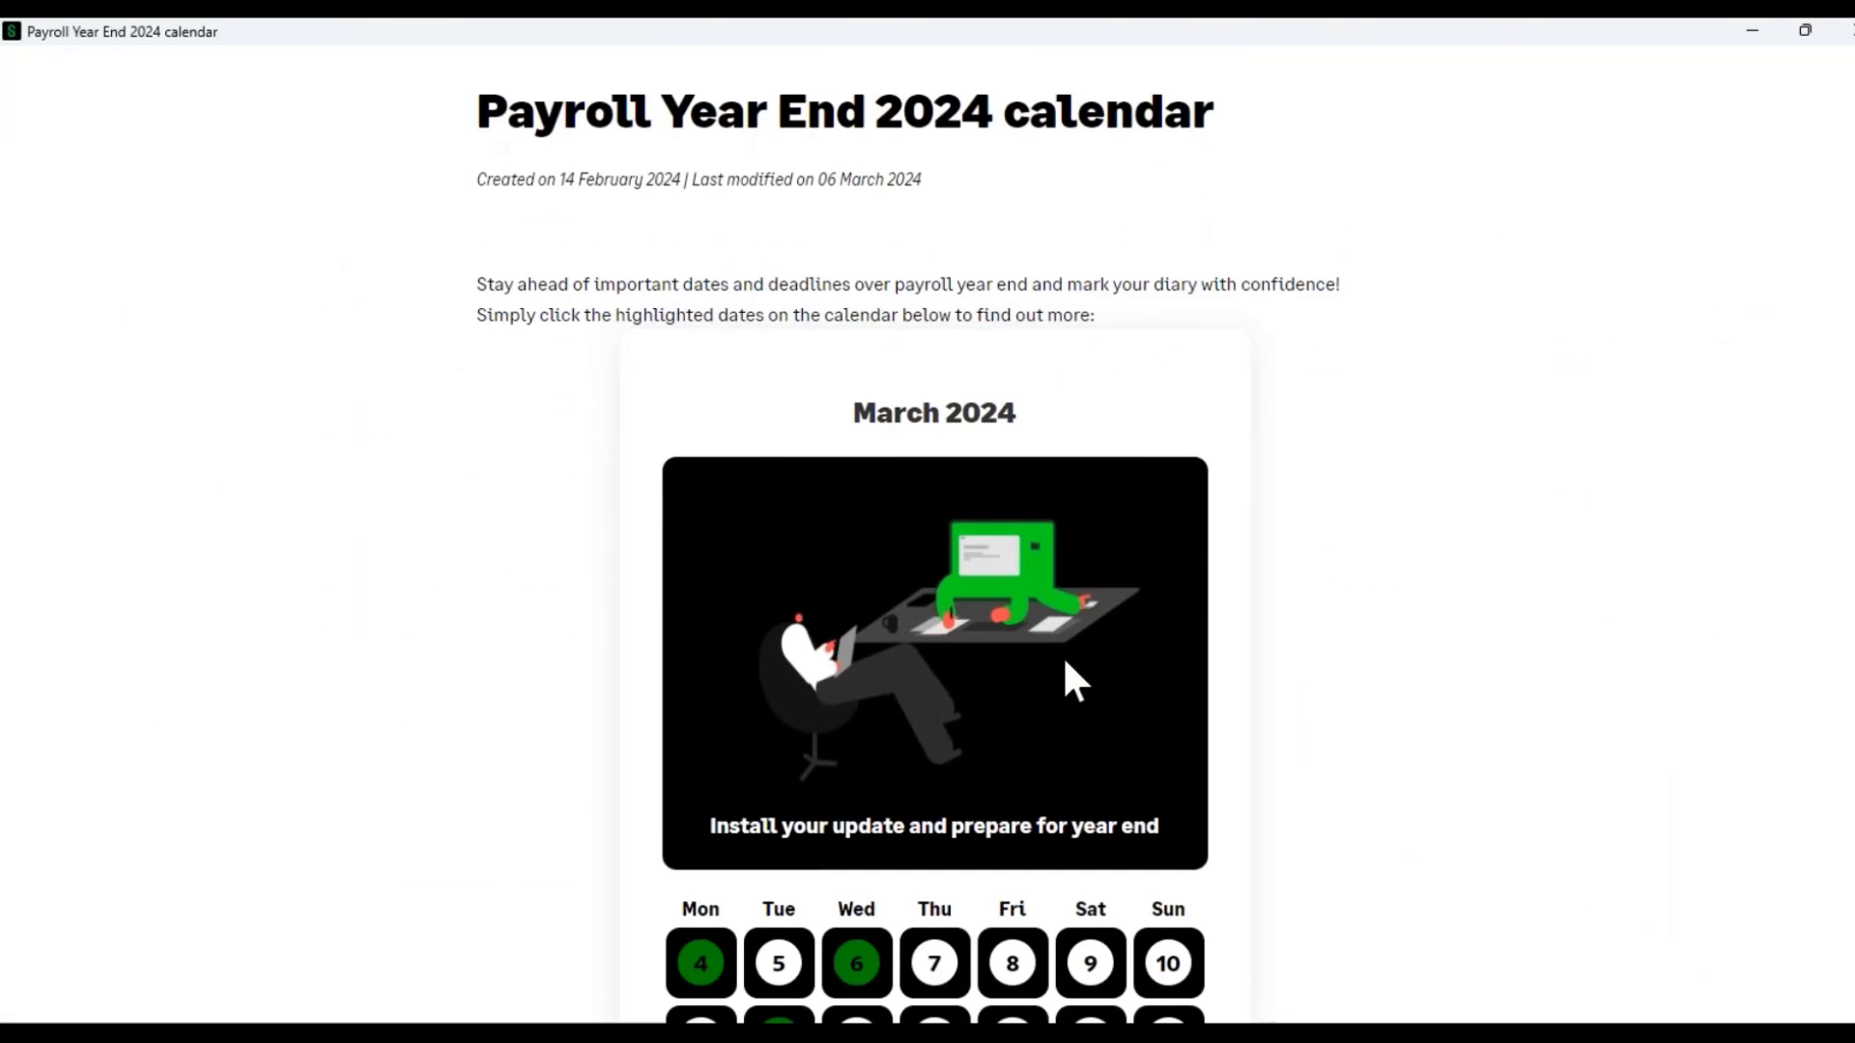
scroll(1063, 667, down, 2)
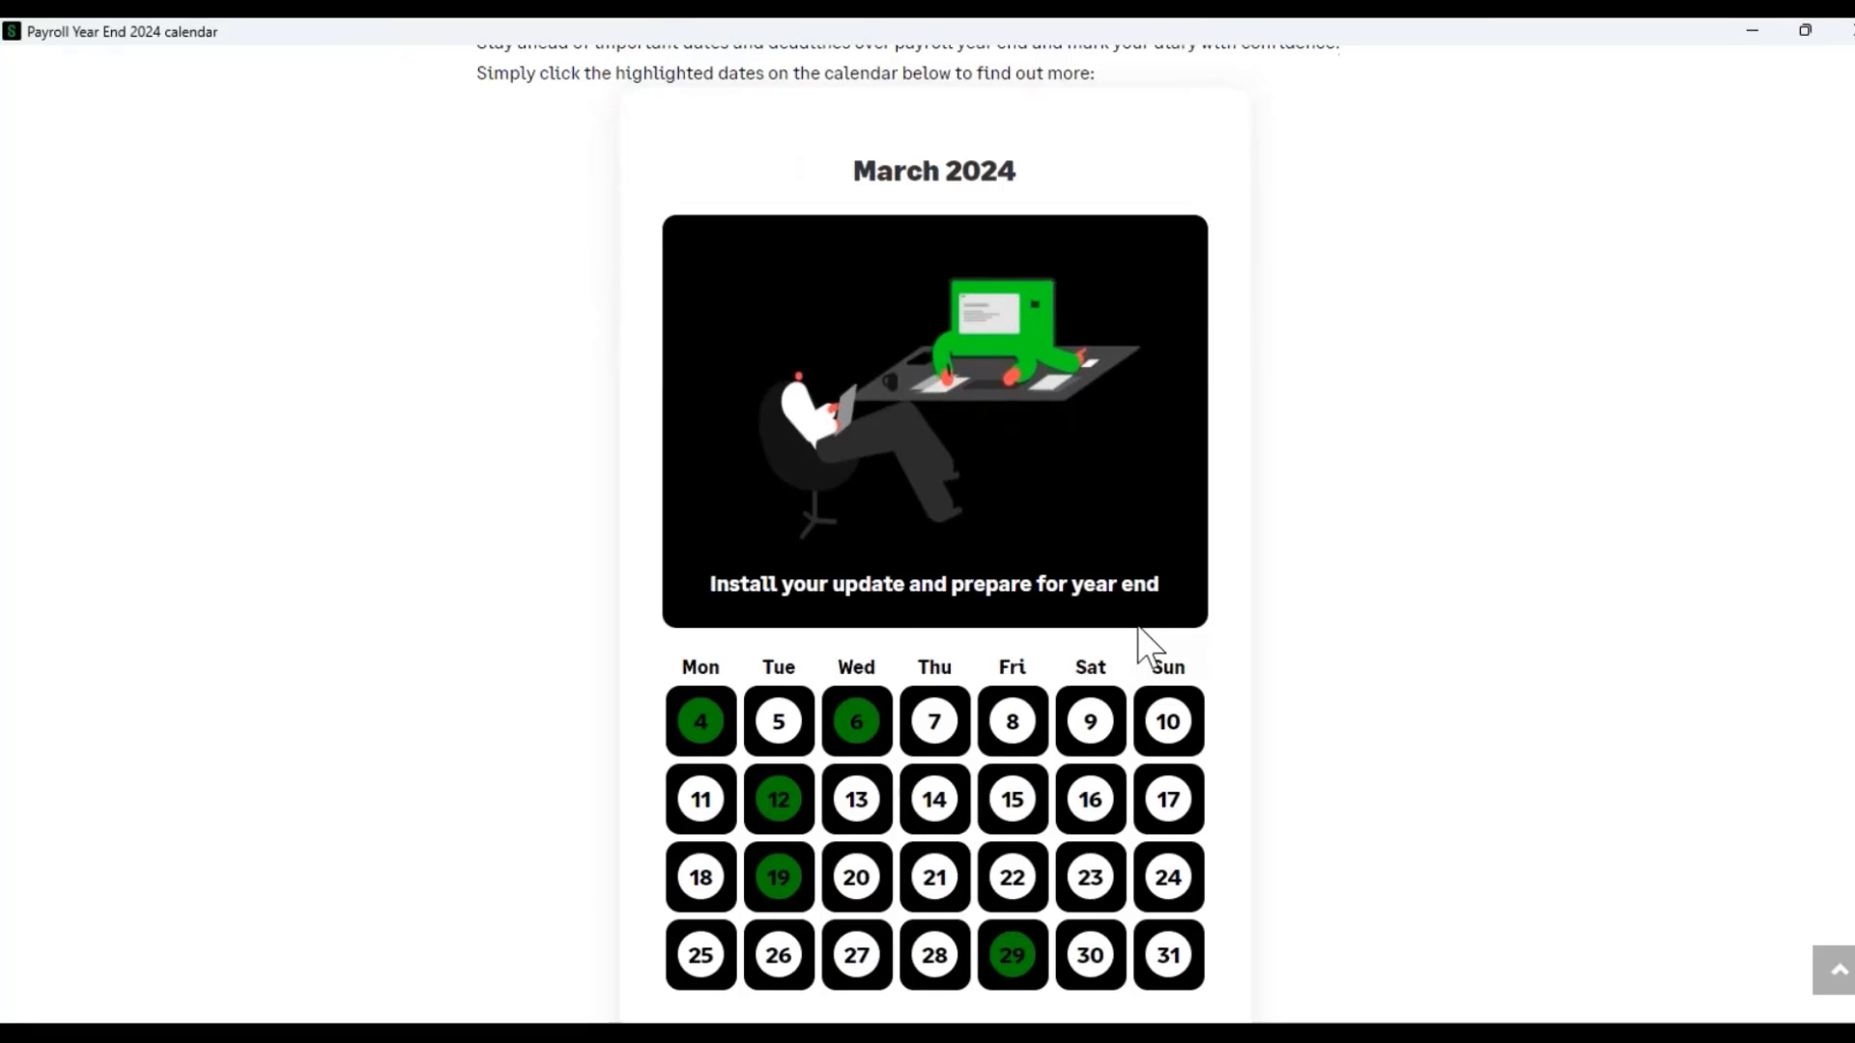
scroll(1138, 642, down, 2)
scroll(1139, 630, down, 2)
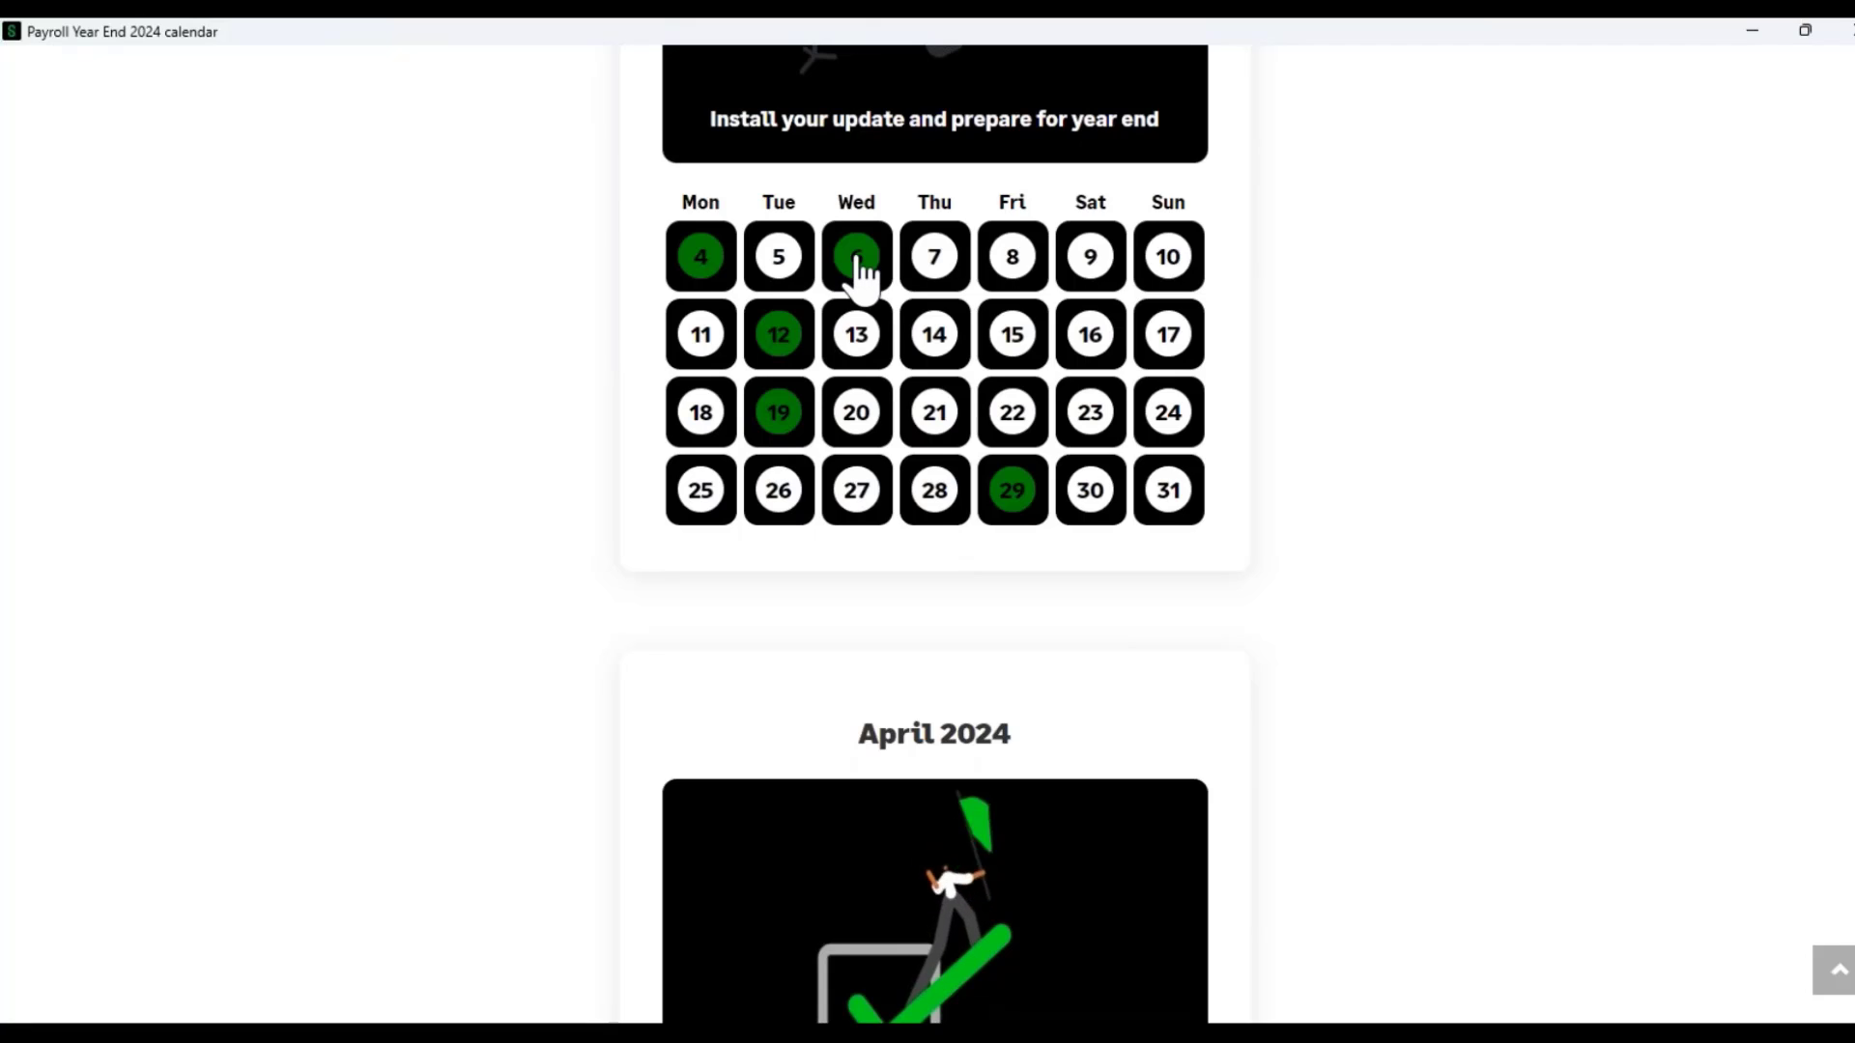
scroll(943, 586, down, 4)
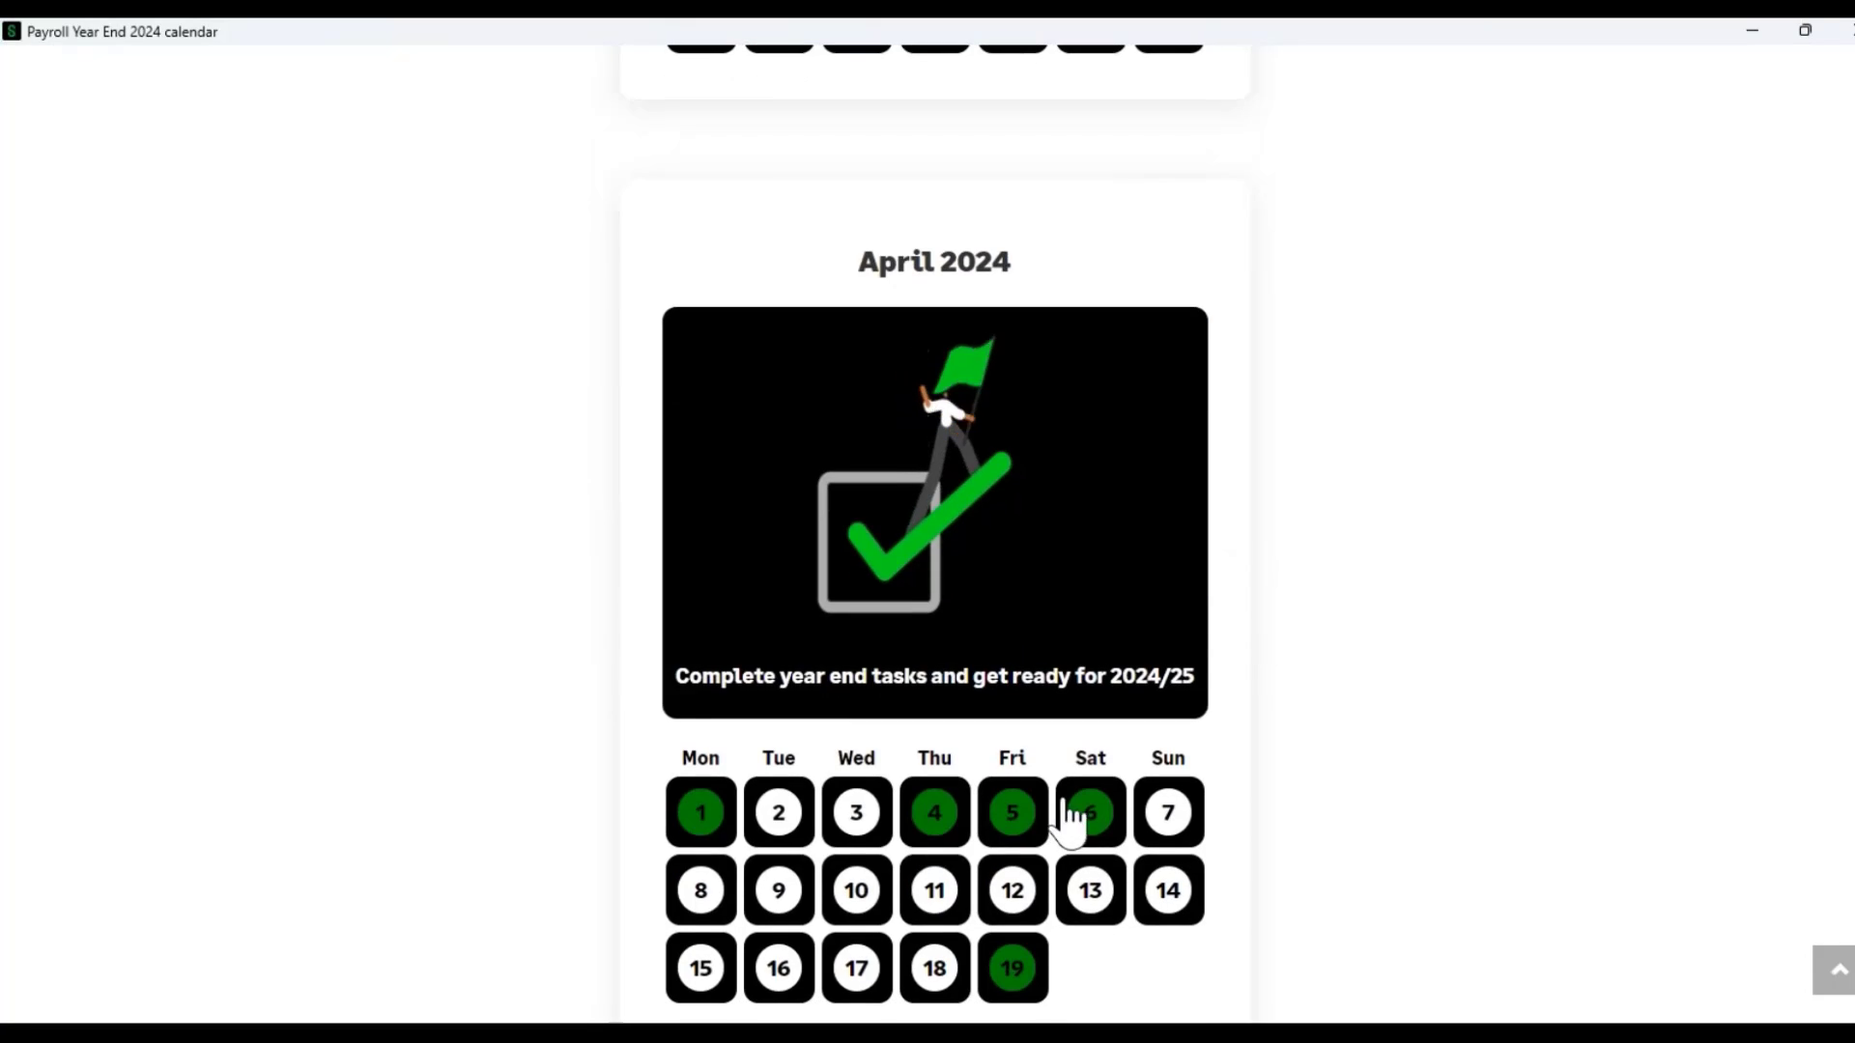
click(1094, 819)
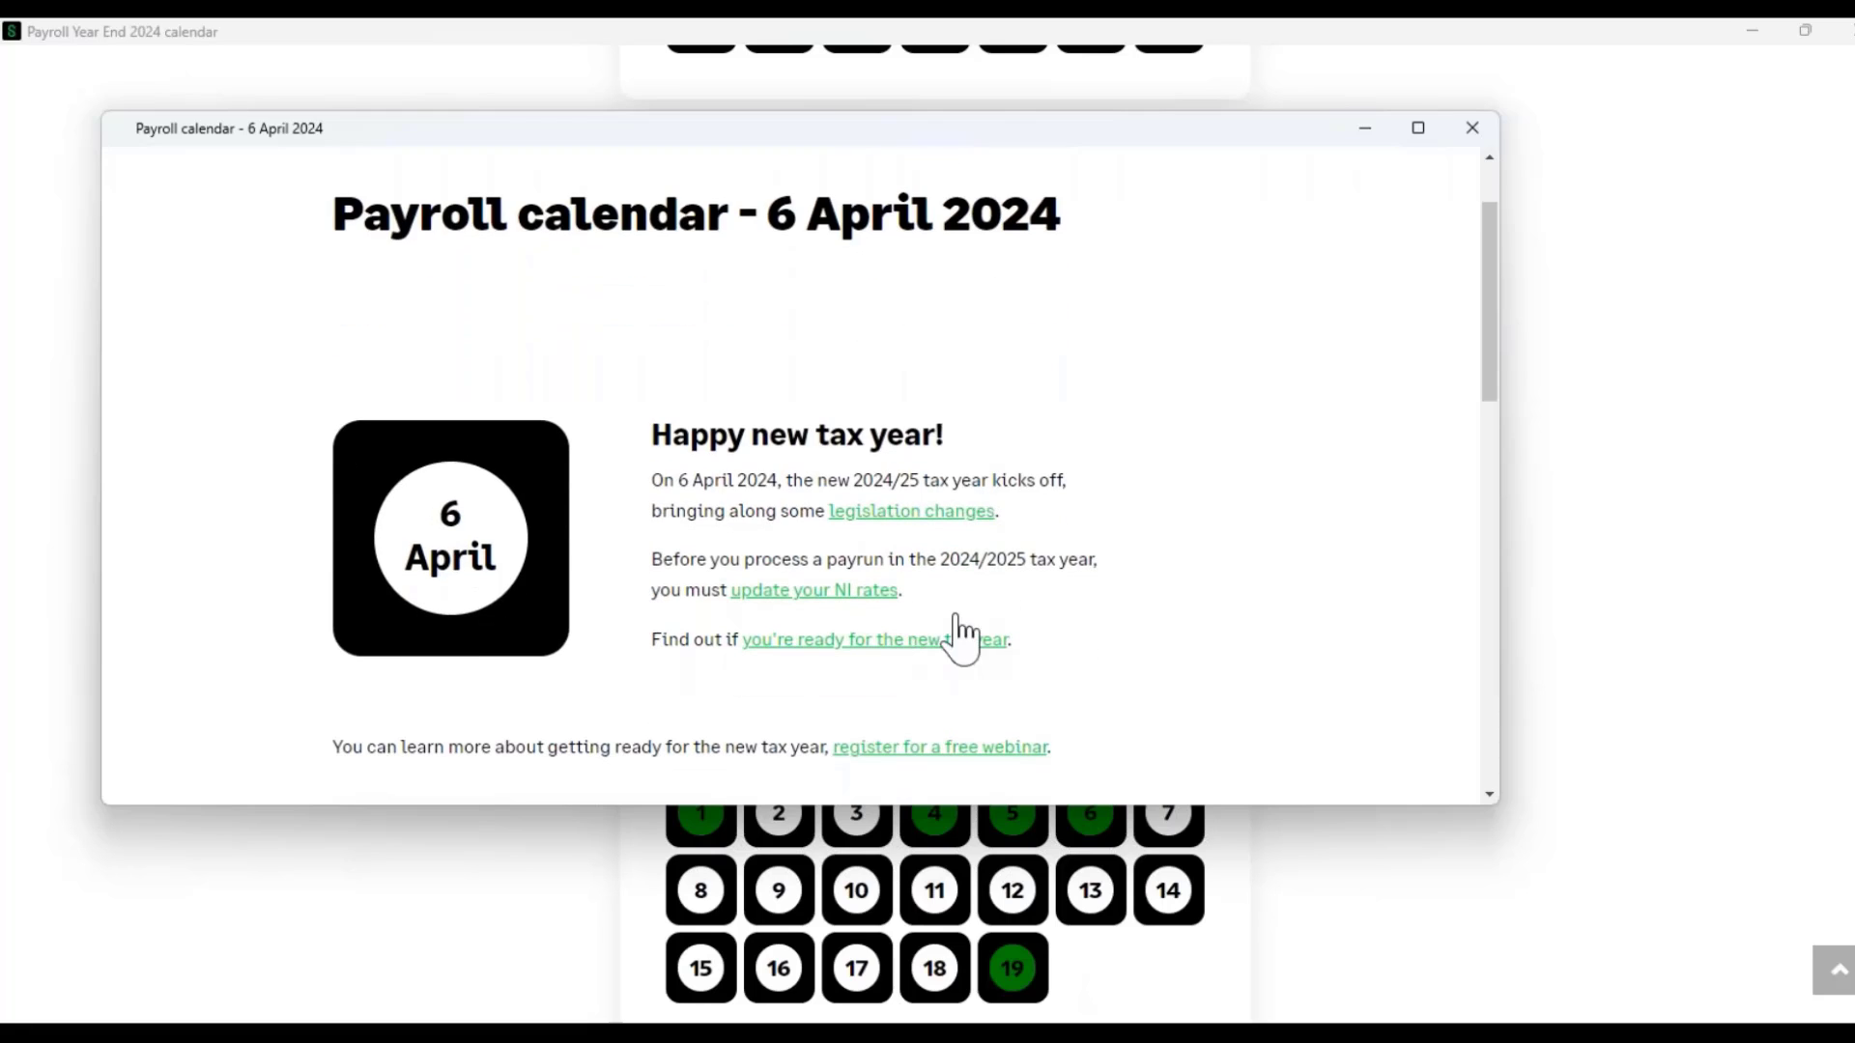
click(1473, 132)
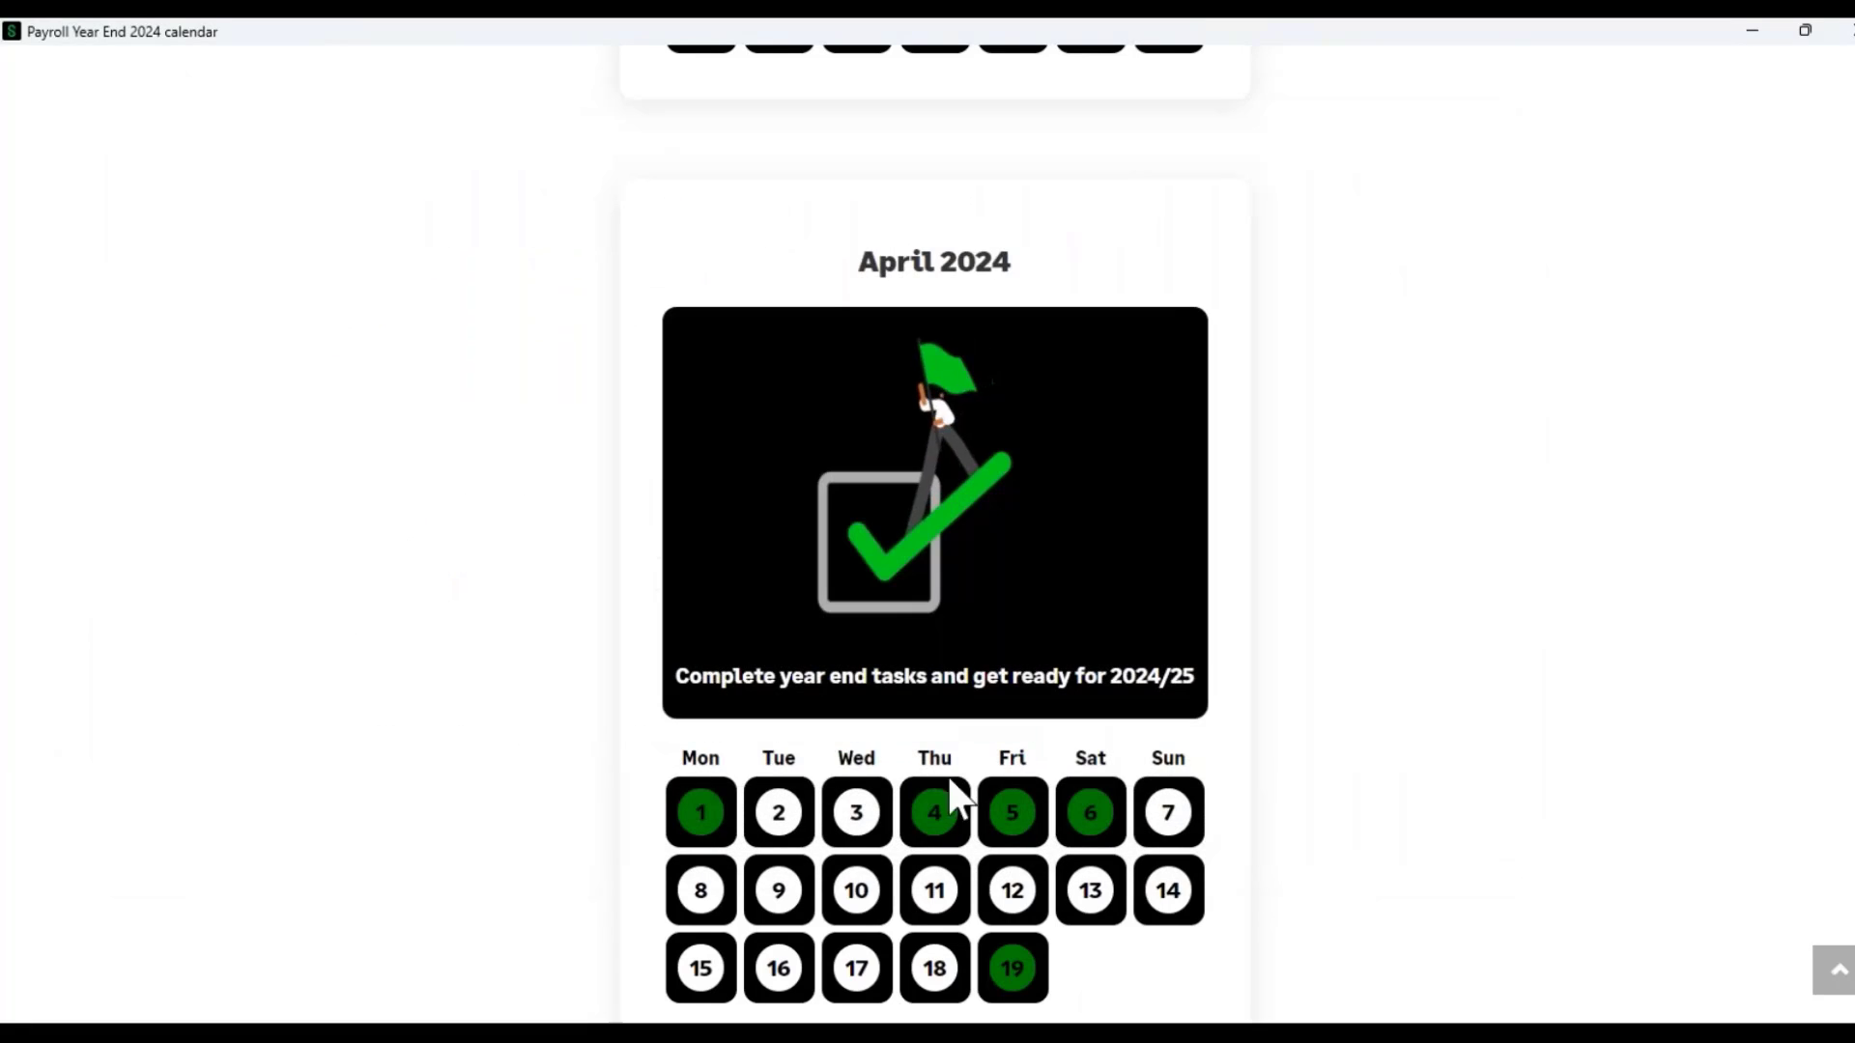
Step: View the calendar entry for 4 April 2024, then close the entry and the year end calendar
click(935, 817)
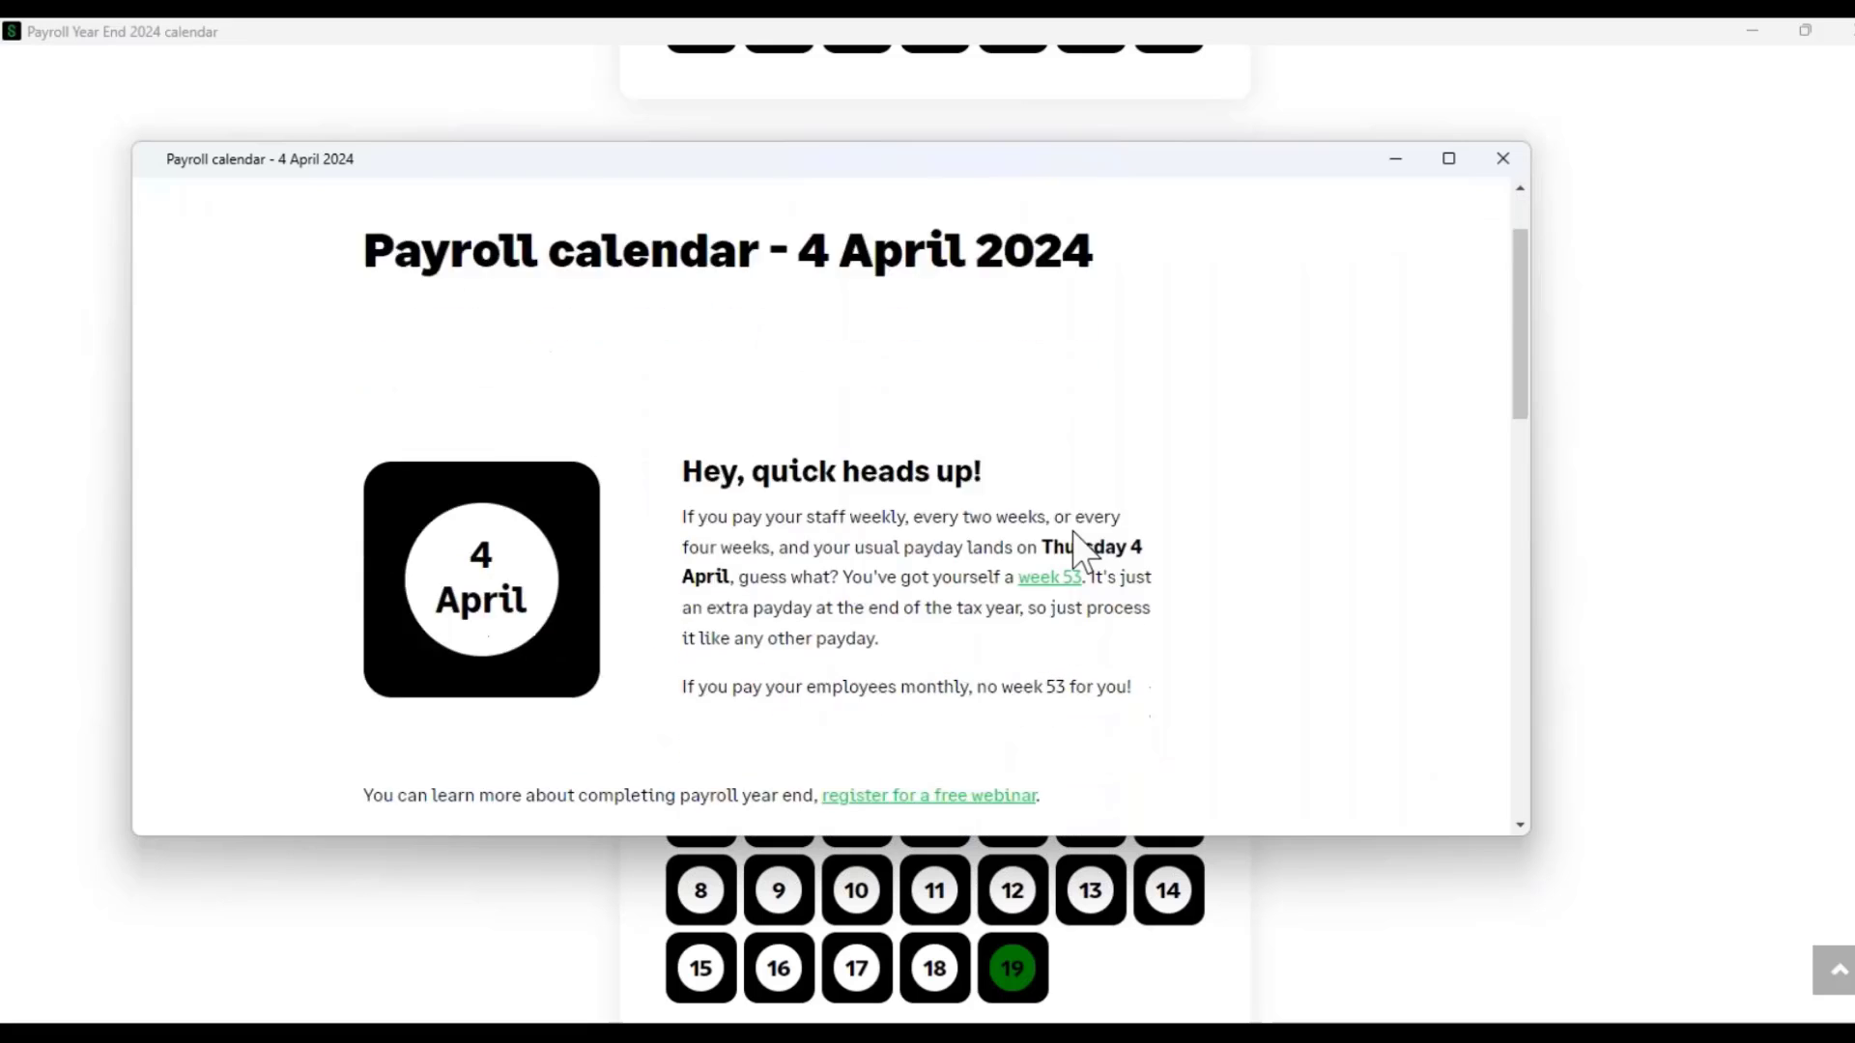
click(1503, 159)
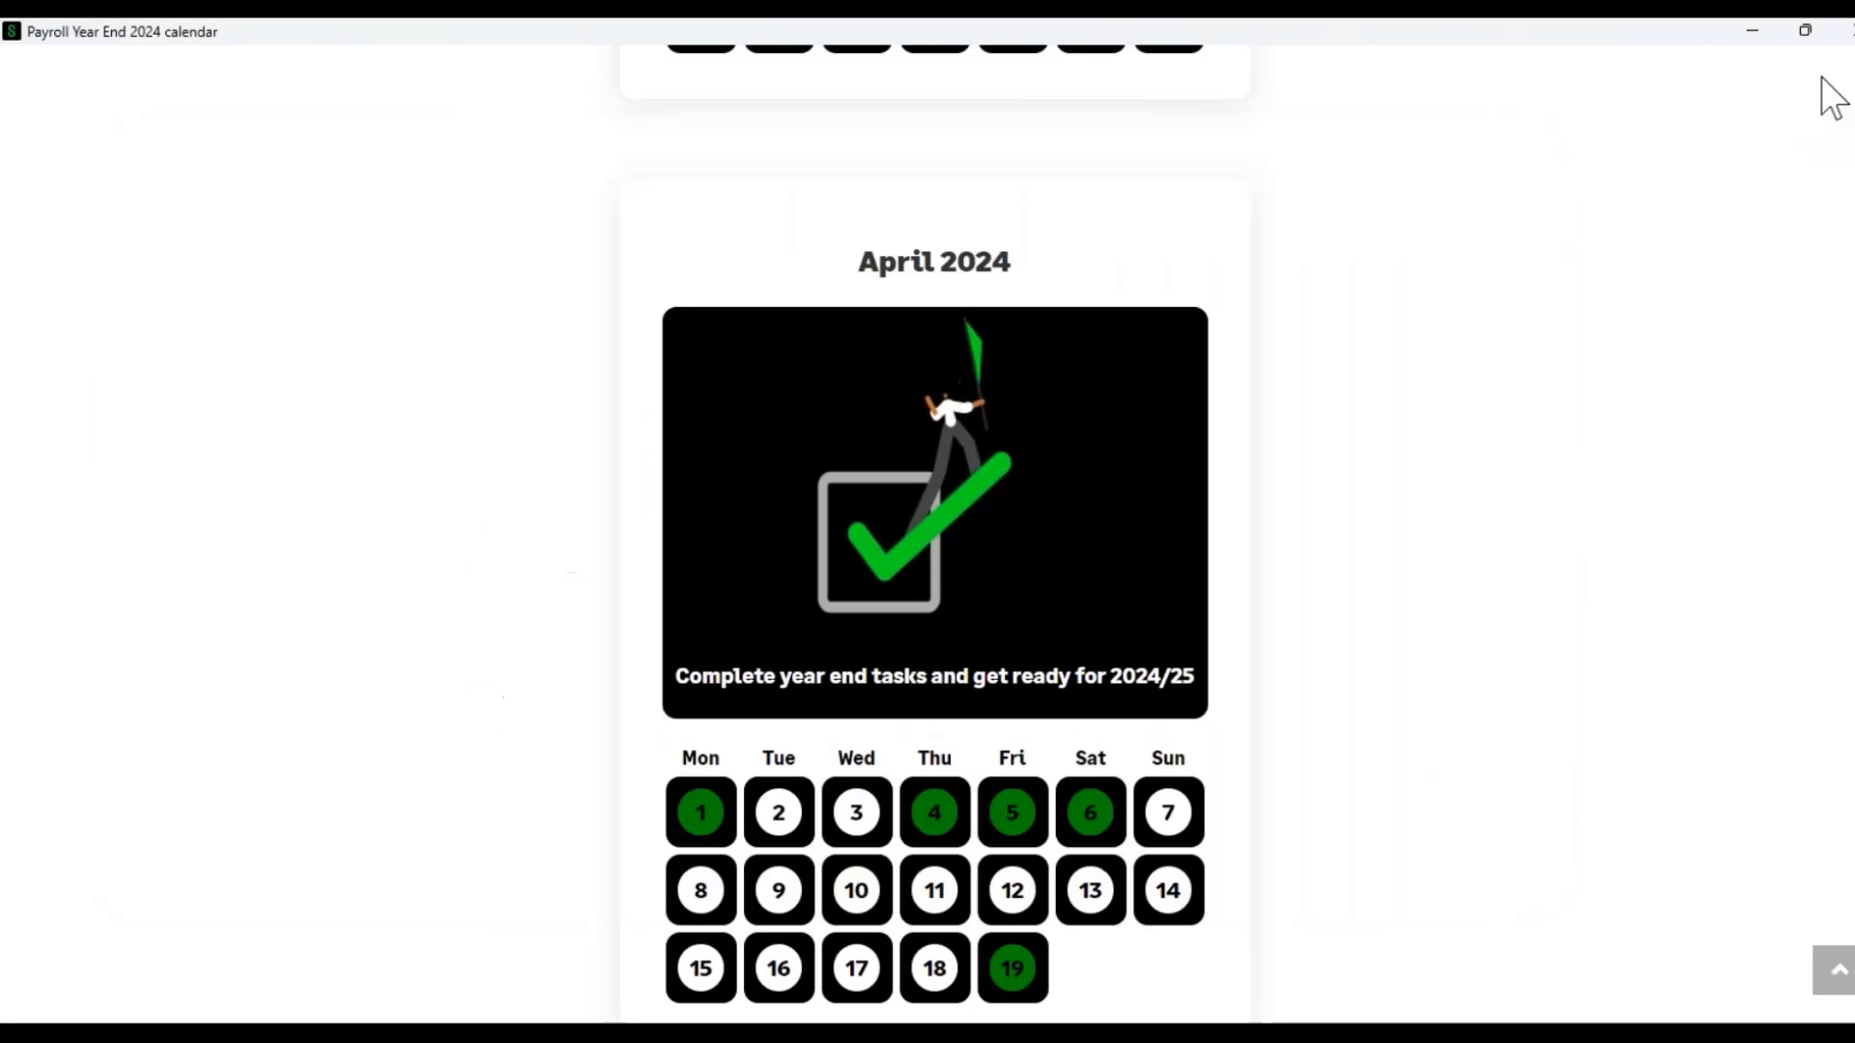
click(1846, 30)
Step: Open the homepage guidance on checking for legislation updates and maximise the article window
scroll(1276, 556, down, 1)
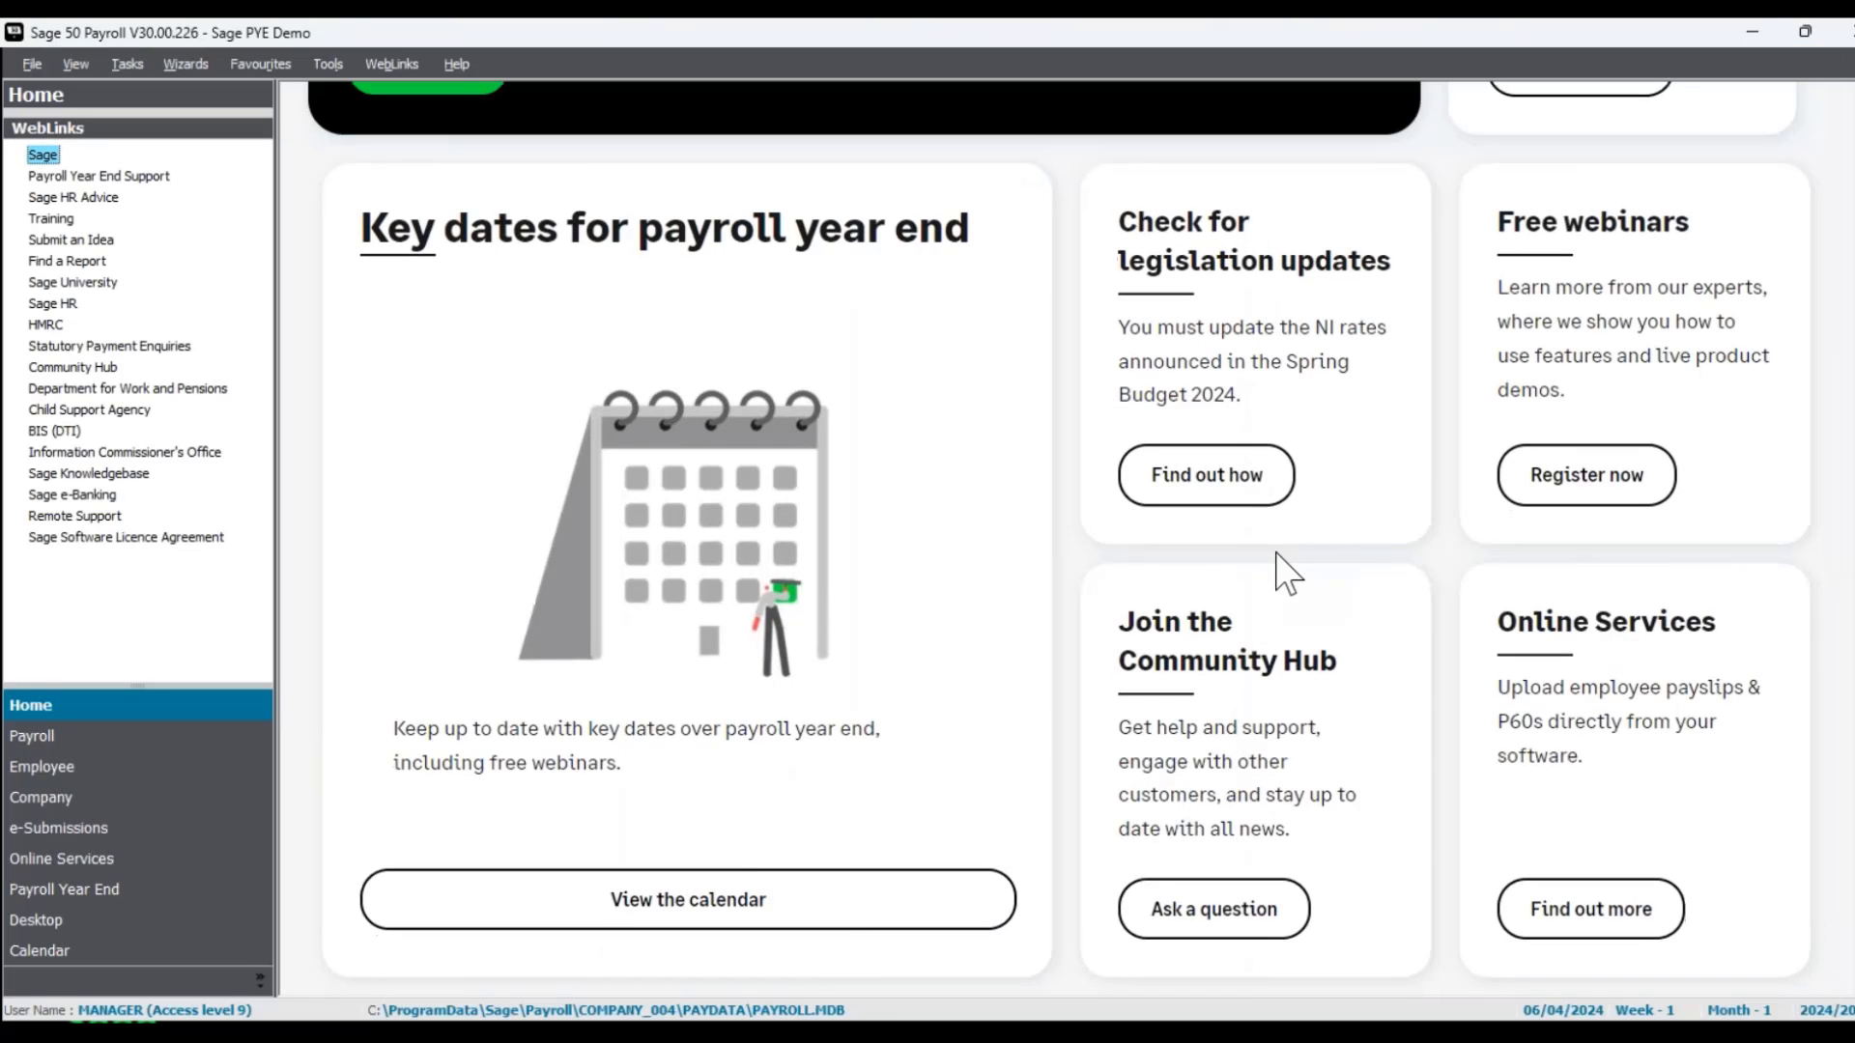
scroll(1264, 574, up, 1)
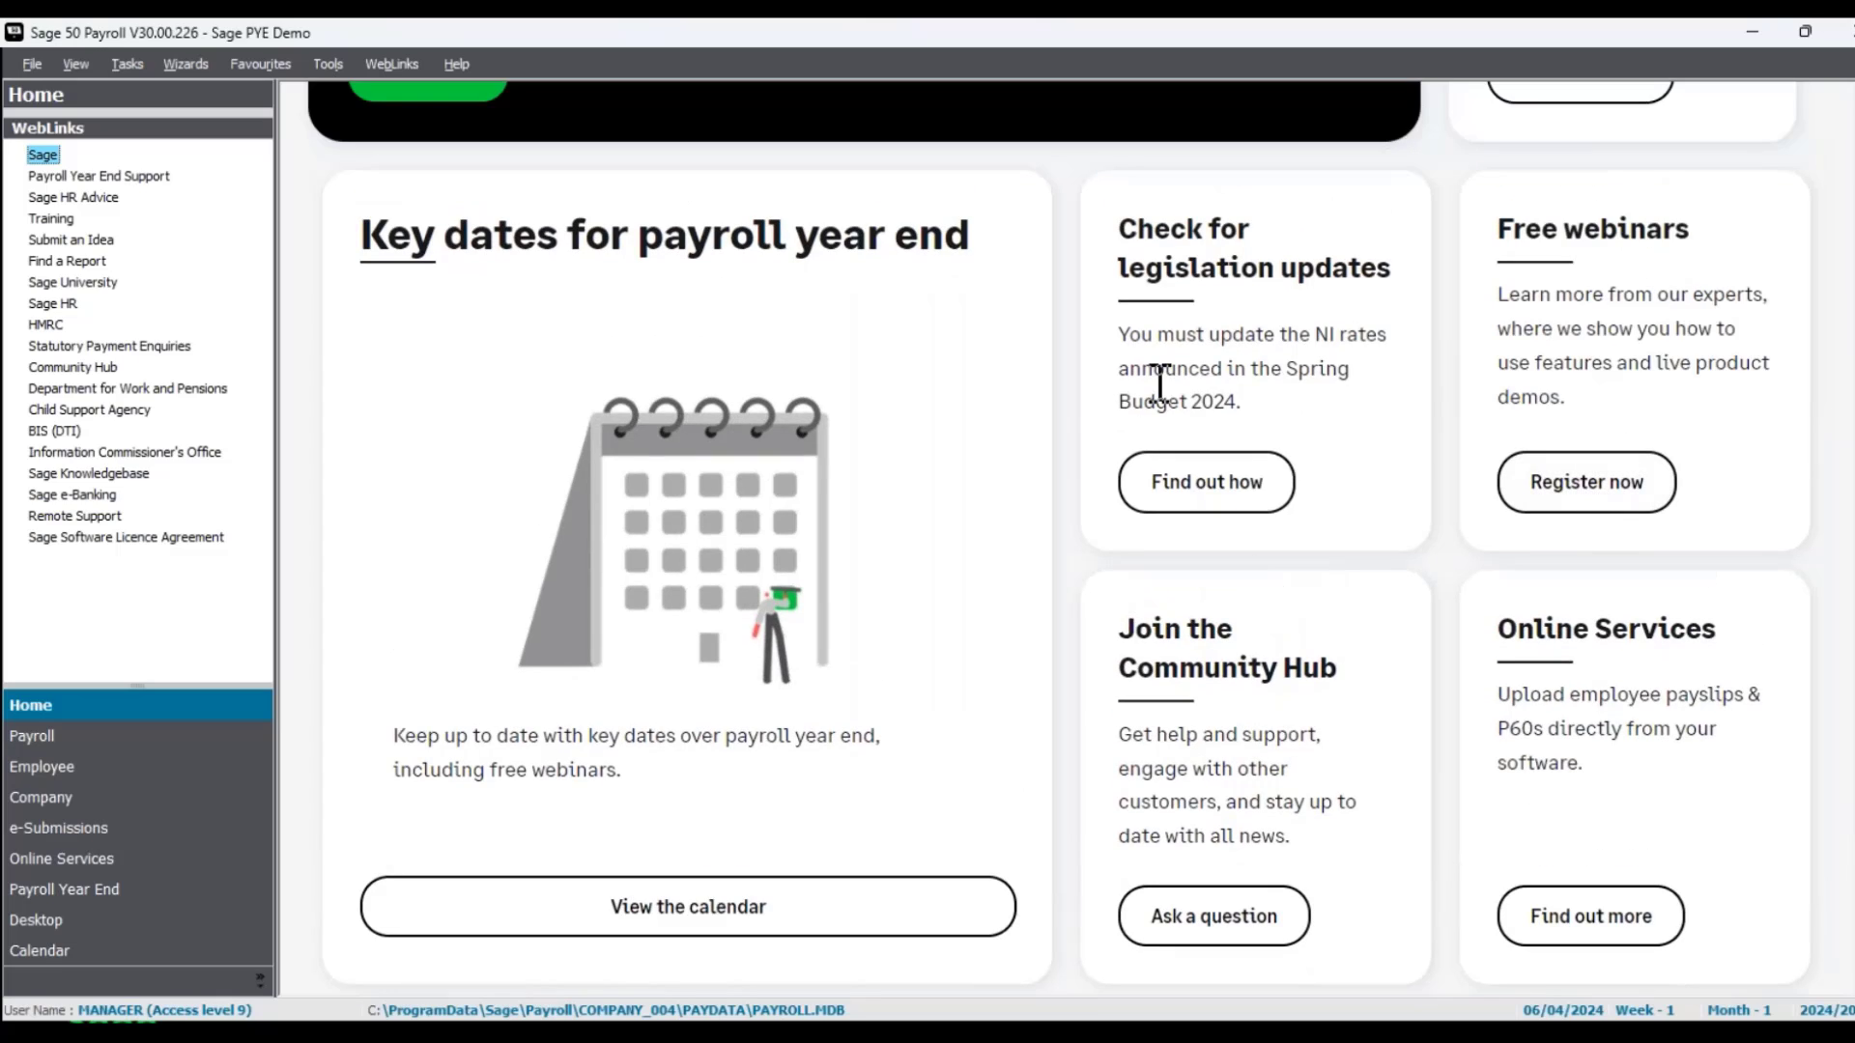
click(1205, 485)
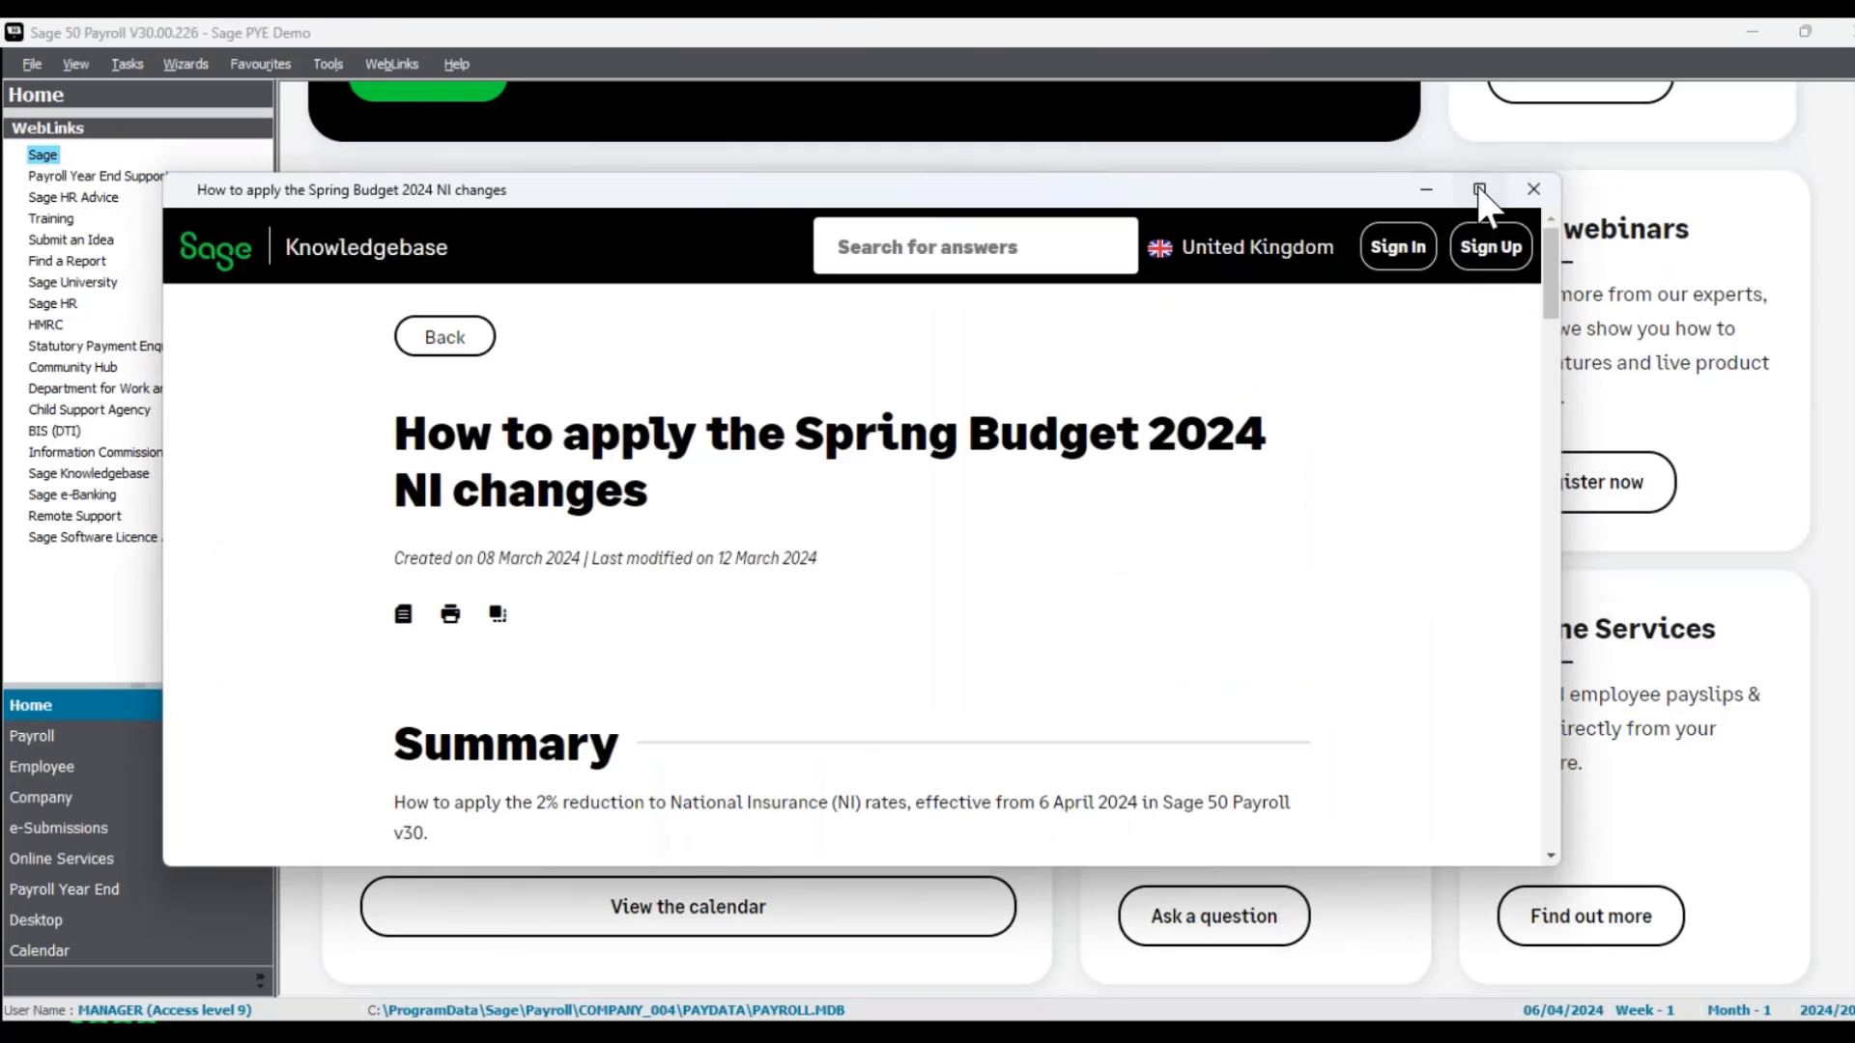
click(1480, 191)
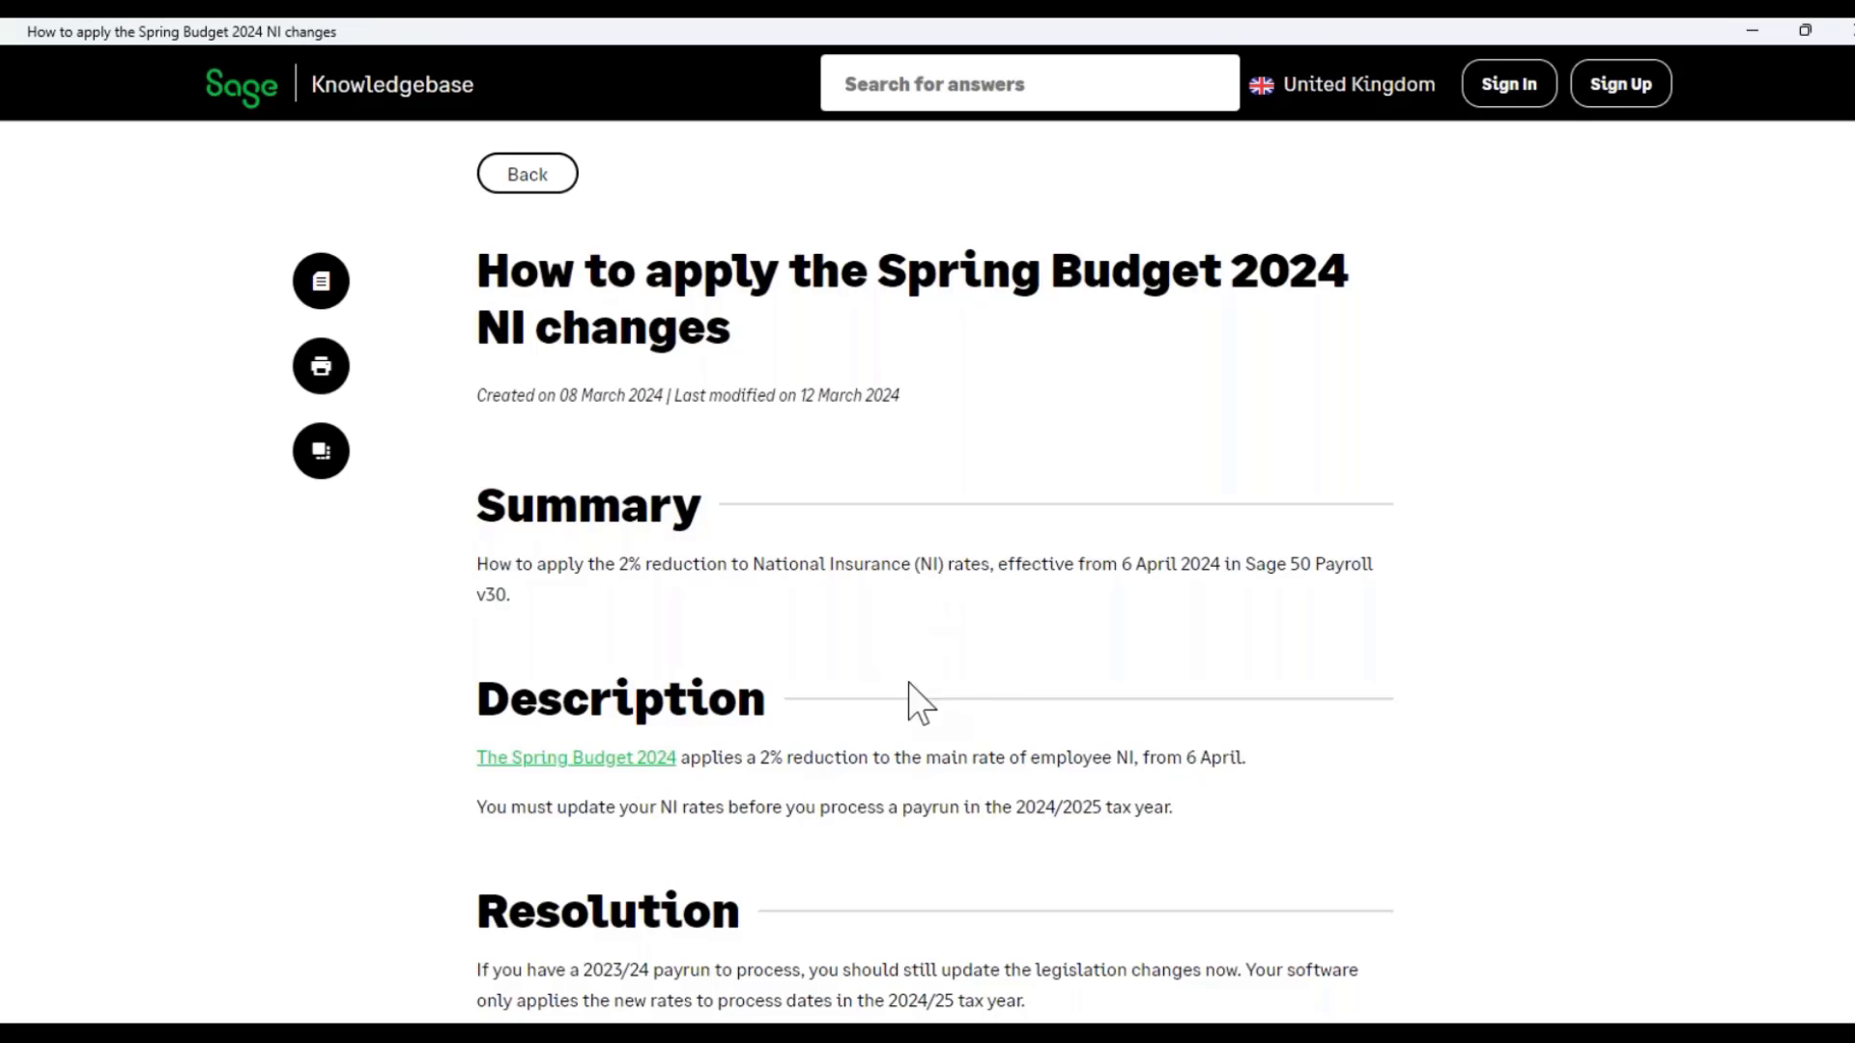
Step: Read the resolution steps for applying the Spring Budget 2024 NI changes and close the article
scroll(961, 710, down, 5)
scroll(971, 710, down, 4)
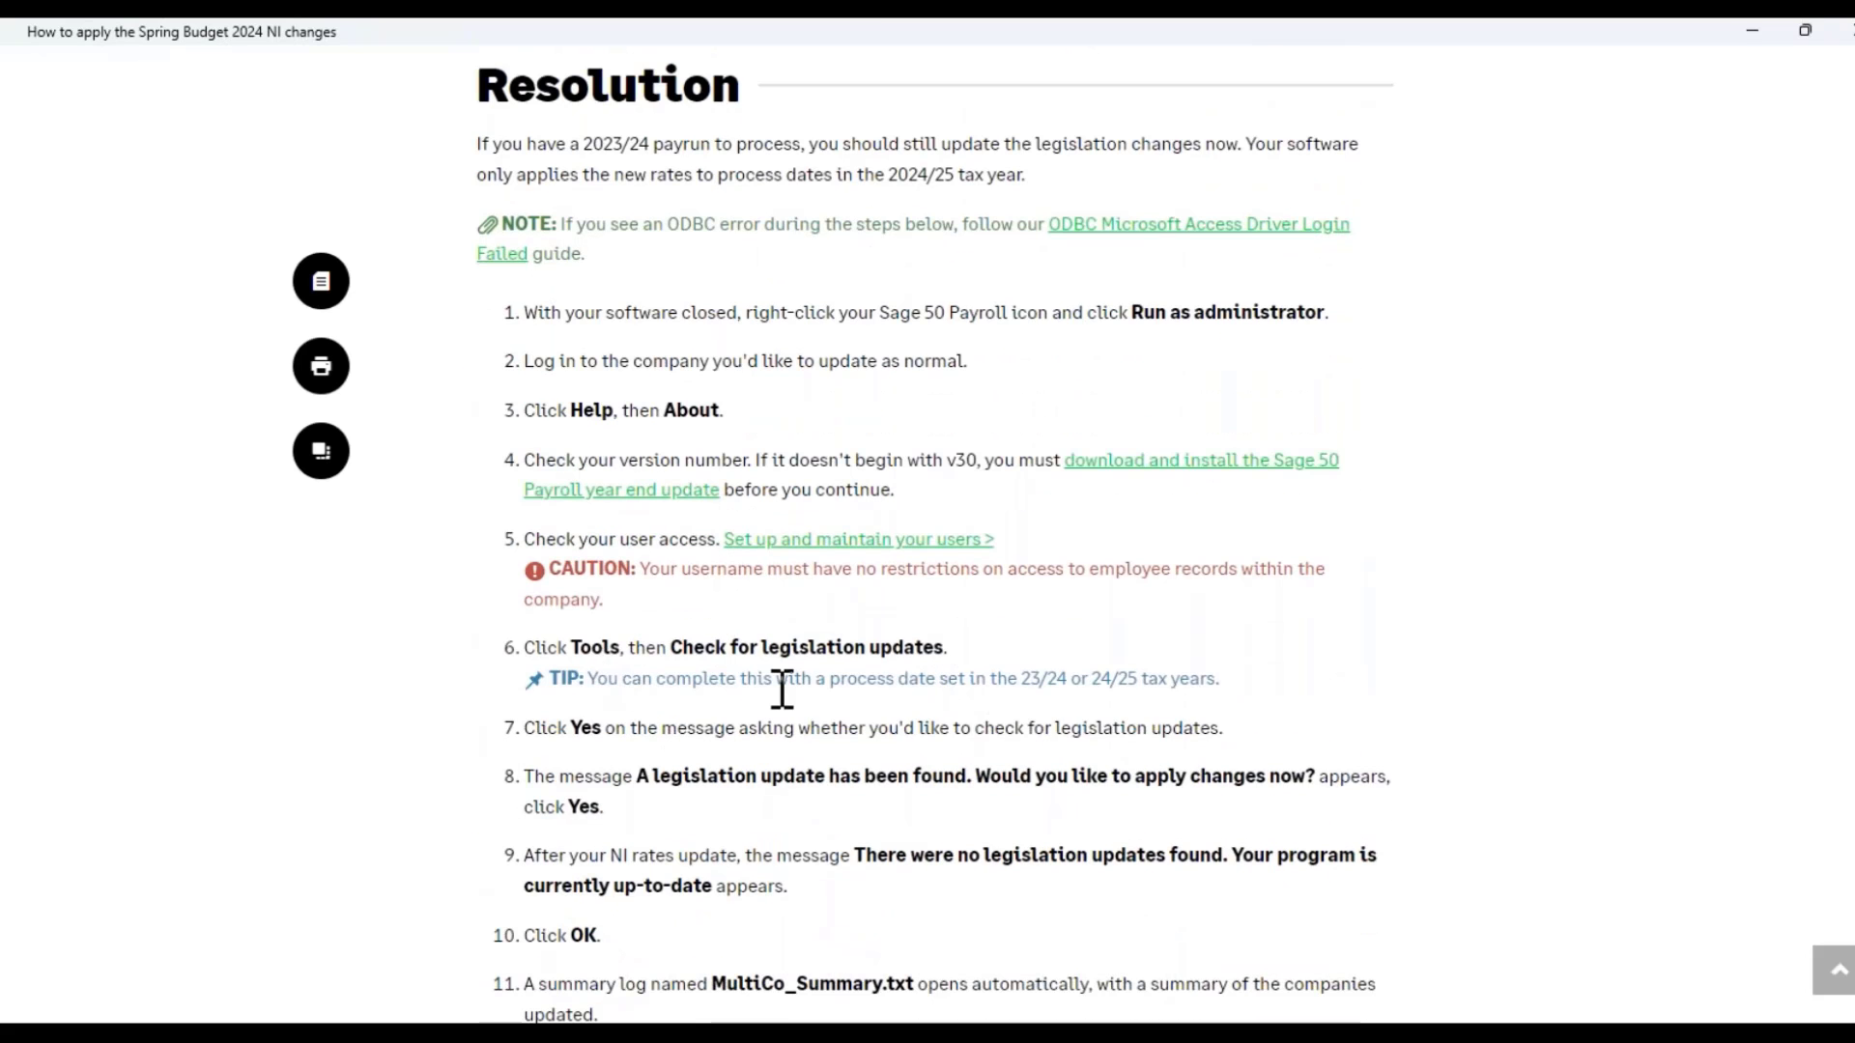
scroll(847, 677, down, 4)
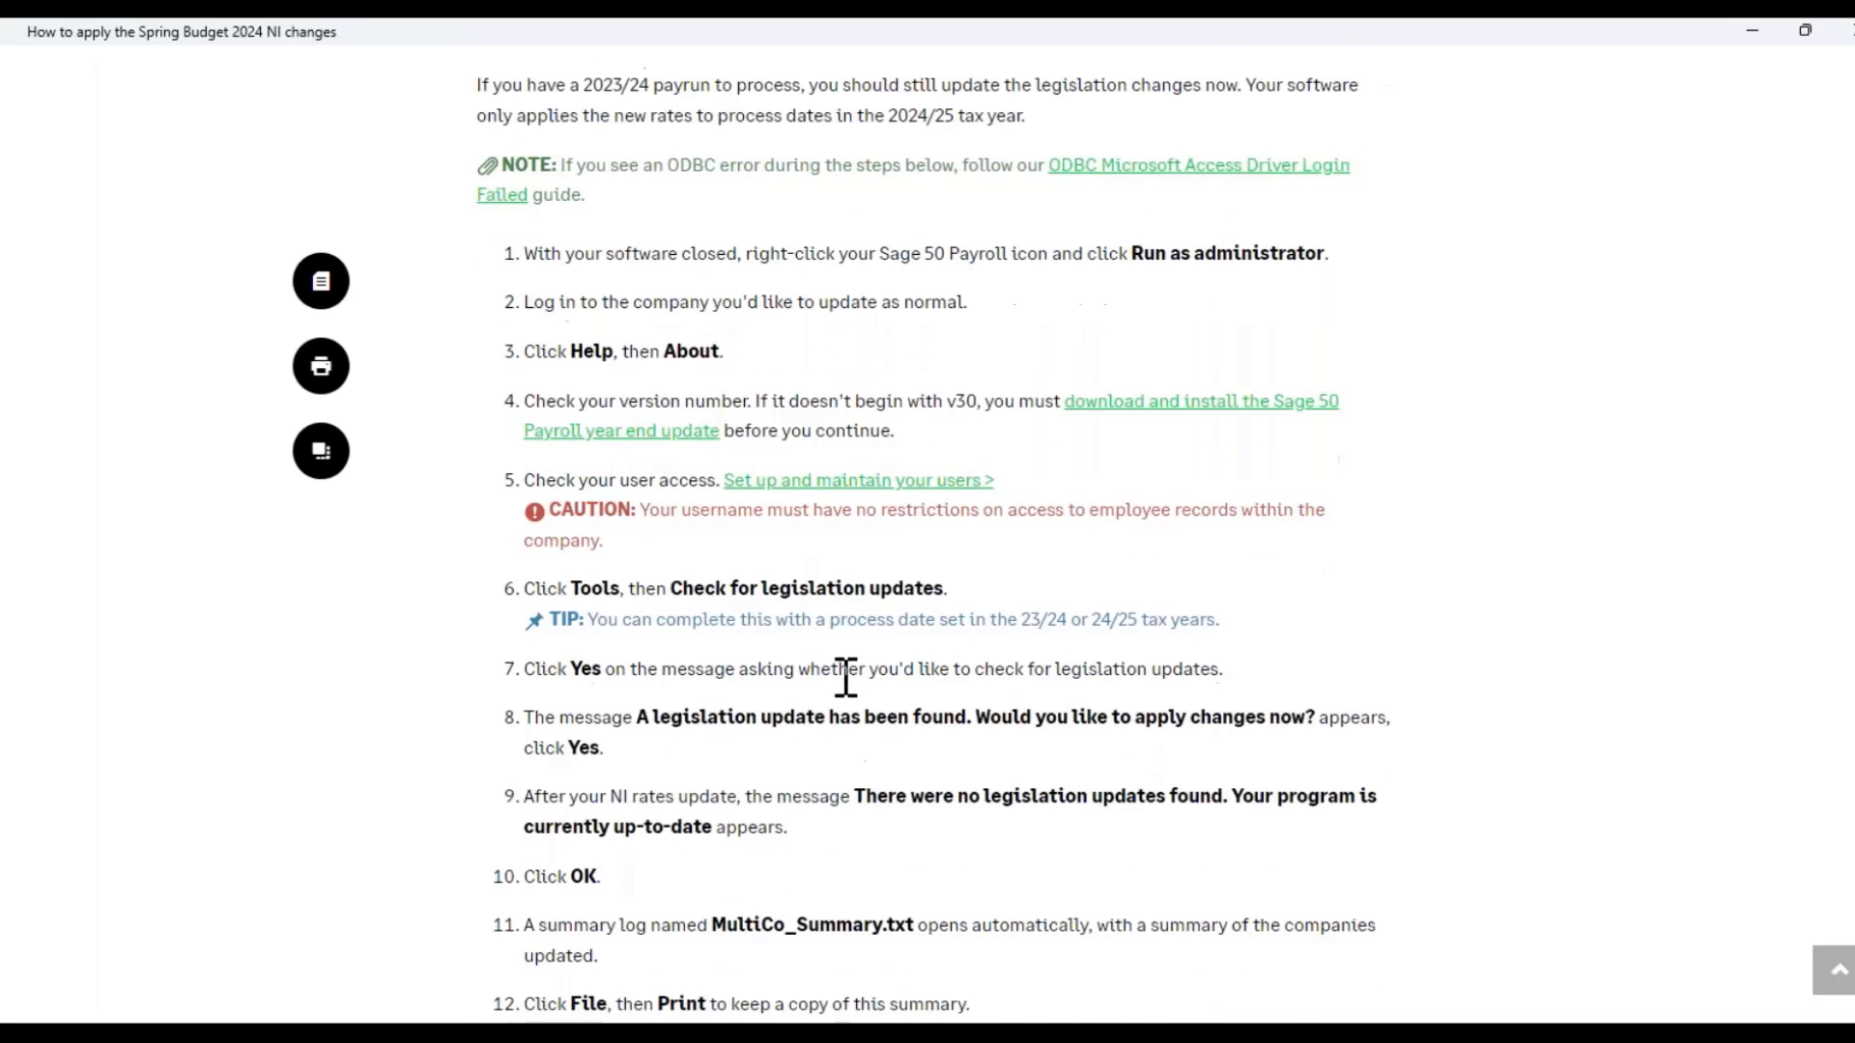
scroll(848, 687, up, 3)
scroll(848, 683, up, 9)
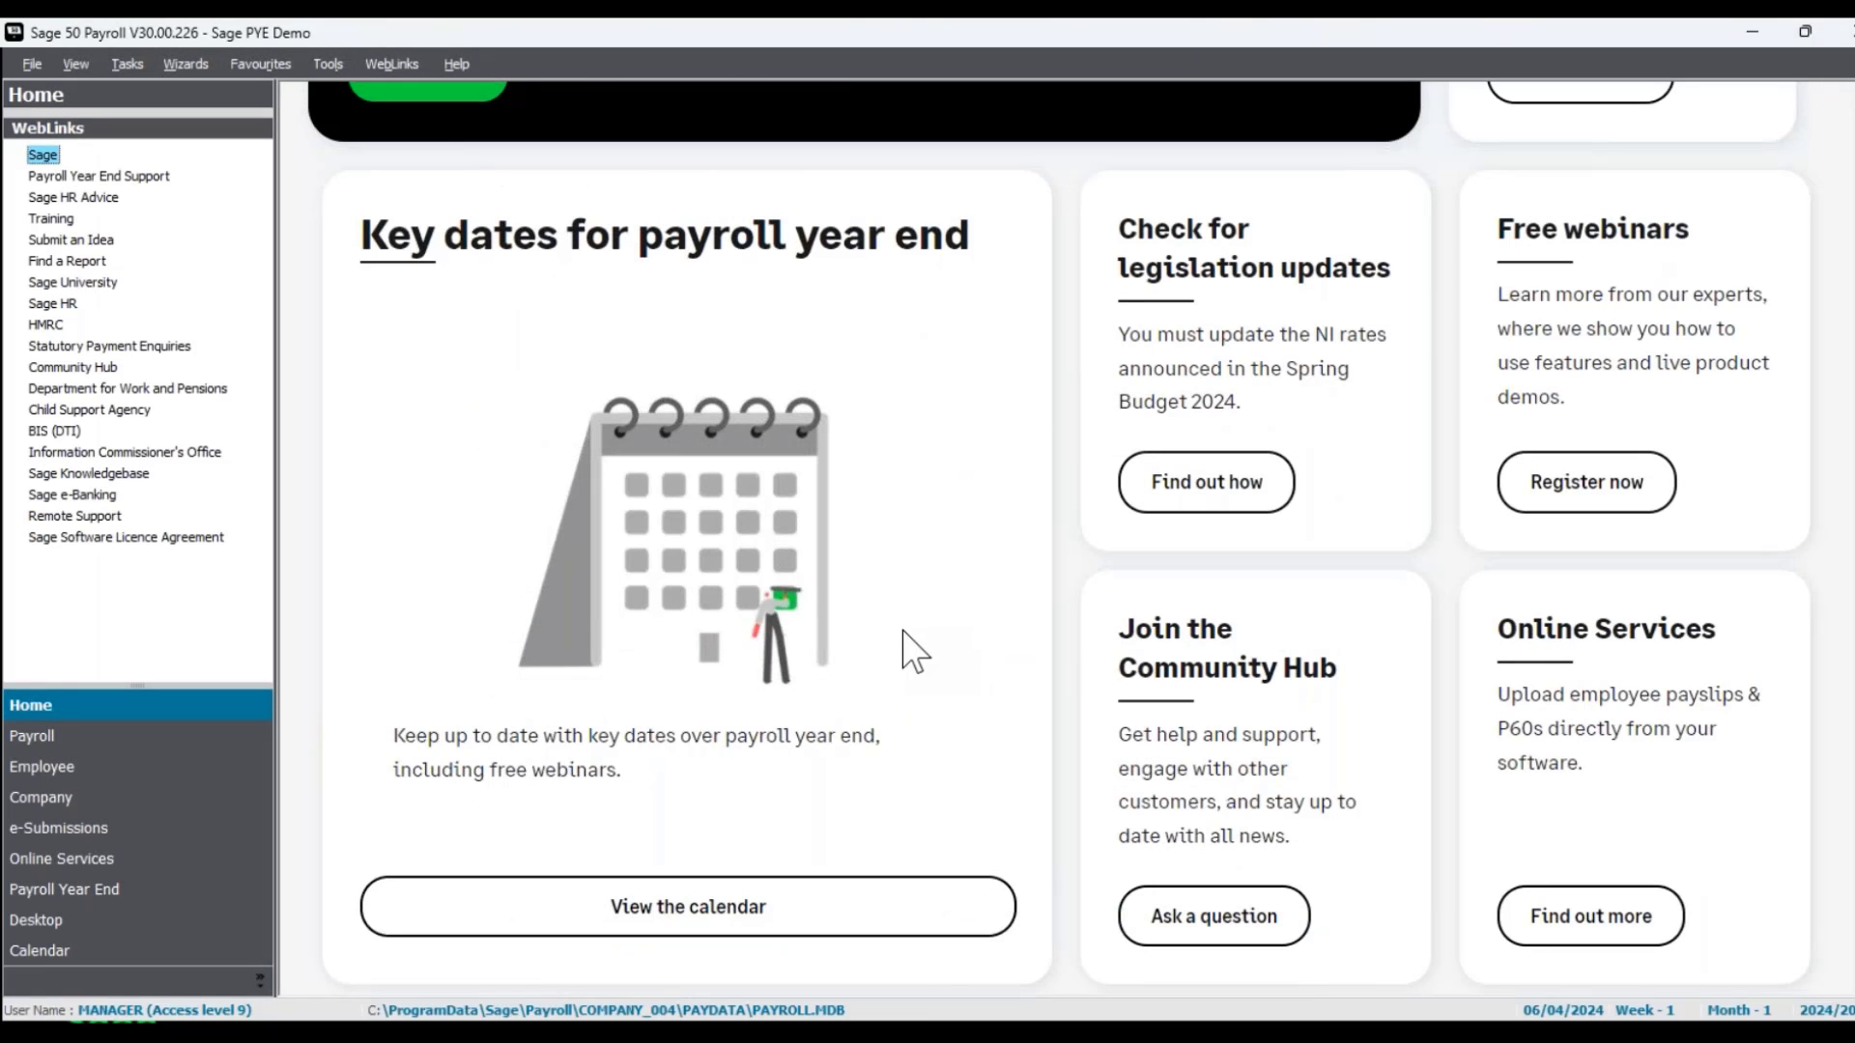
Step: Open the Payroll Year End help page from the homepage, maximise it and dismiss the employee licence pop-up
scroll(911, 650, up, 3)
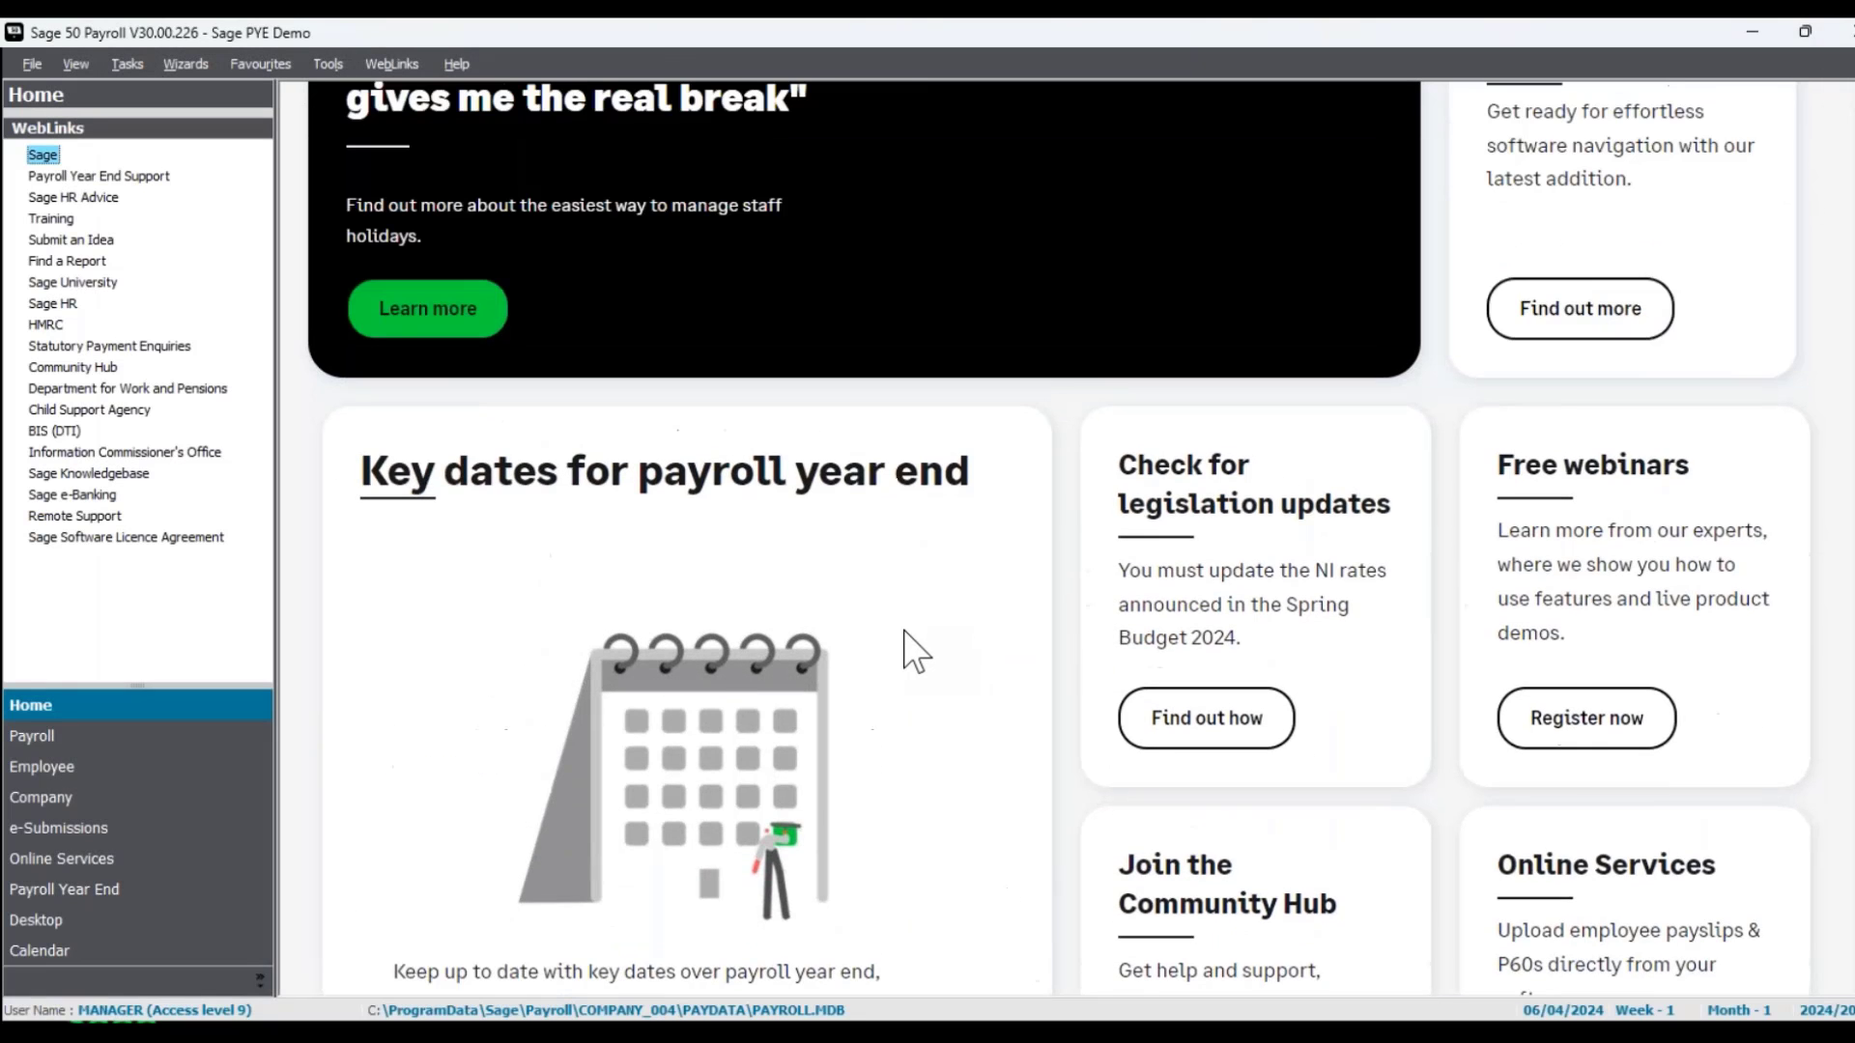
scroll(907, 650, up, 2)
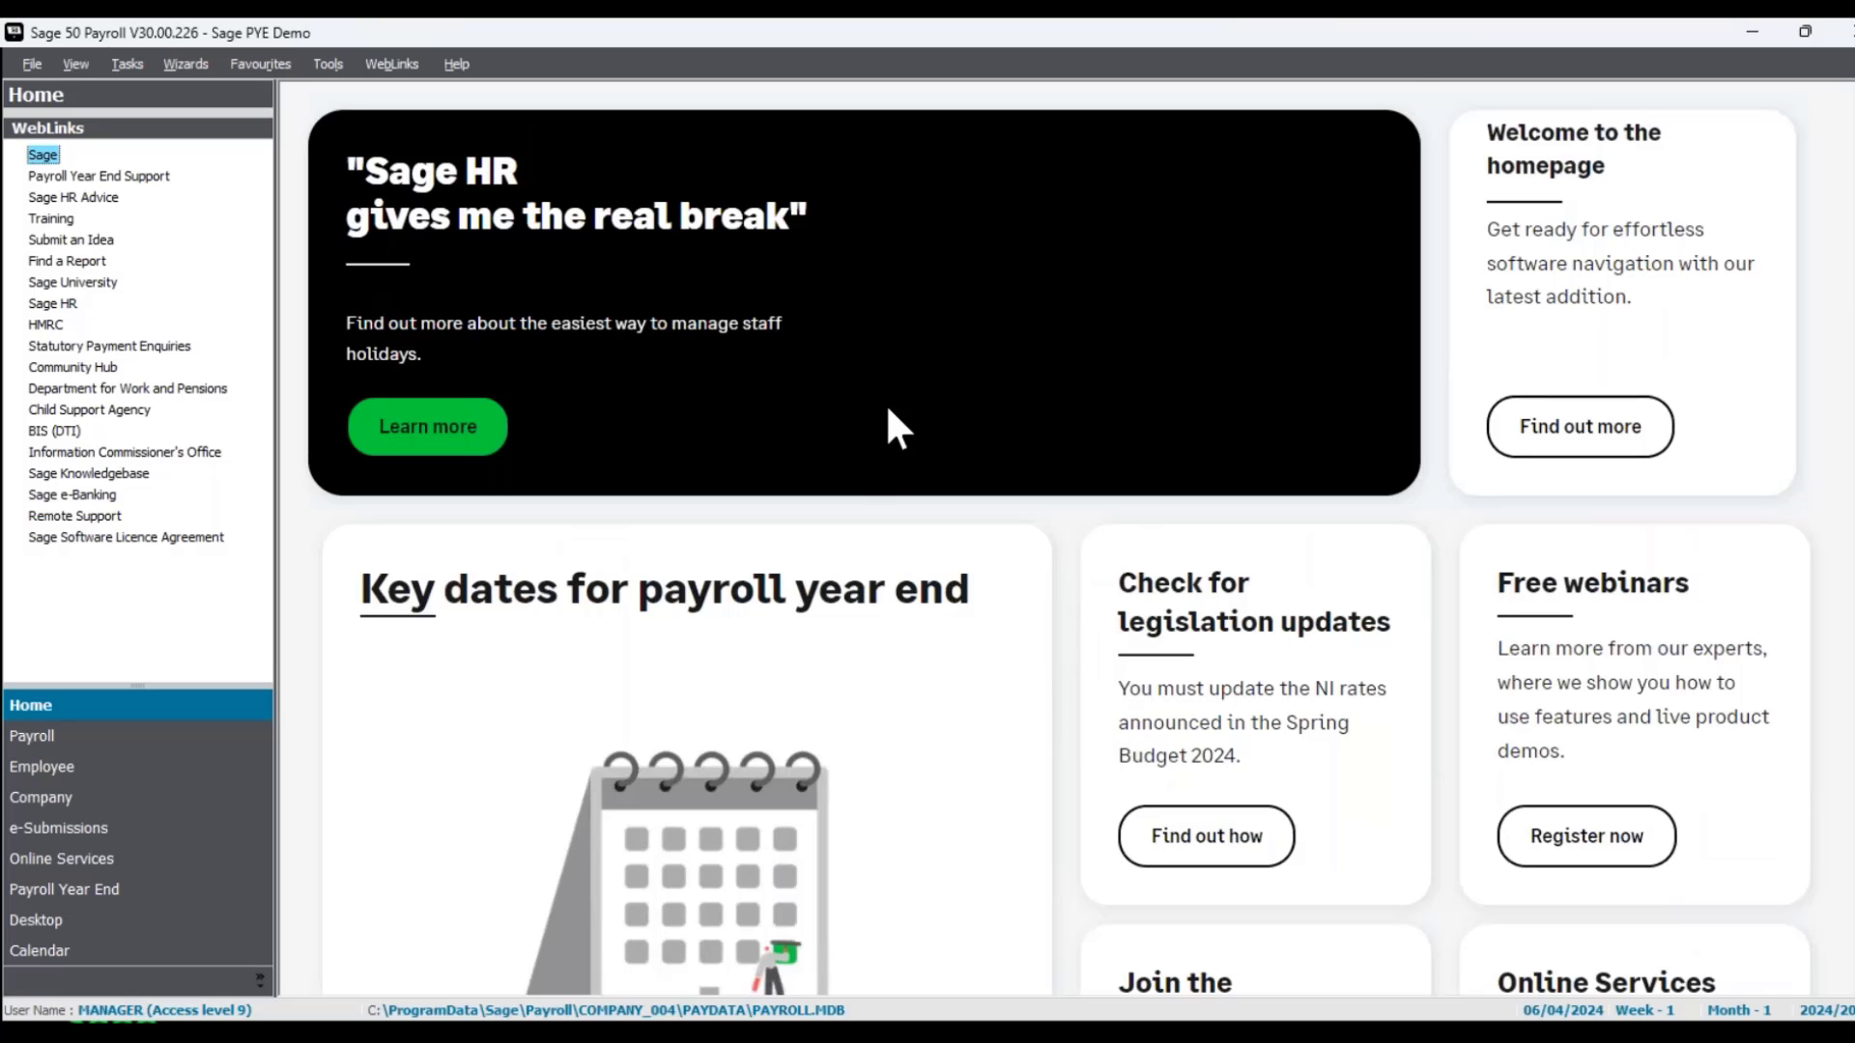
scroll(887, 398, down, 7)
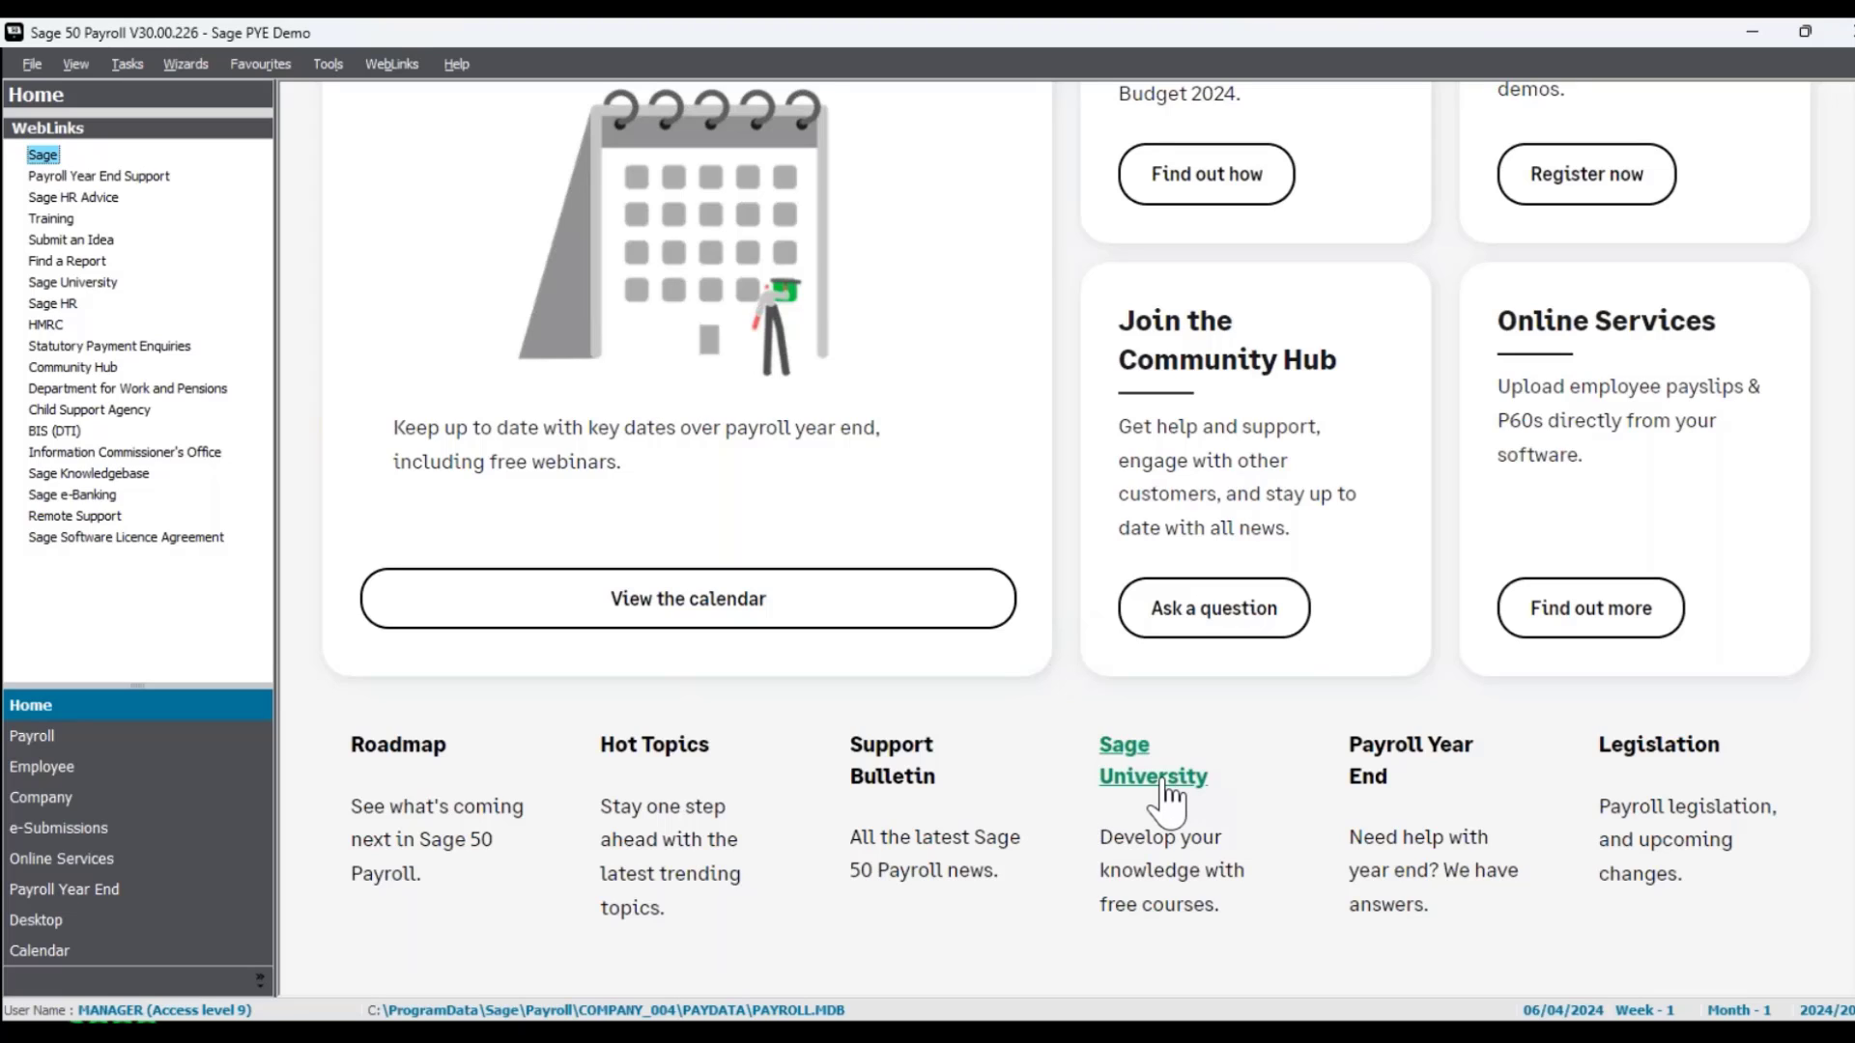
click(1366, 787)
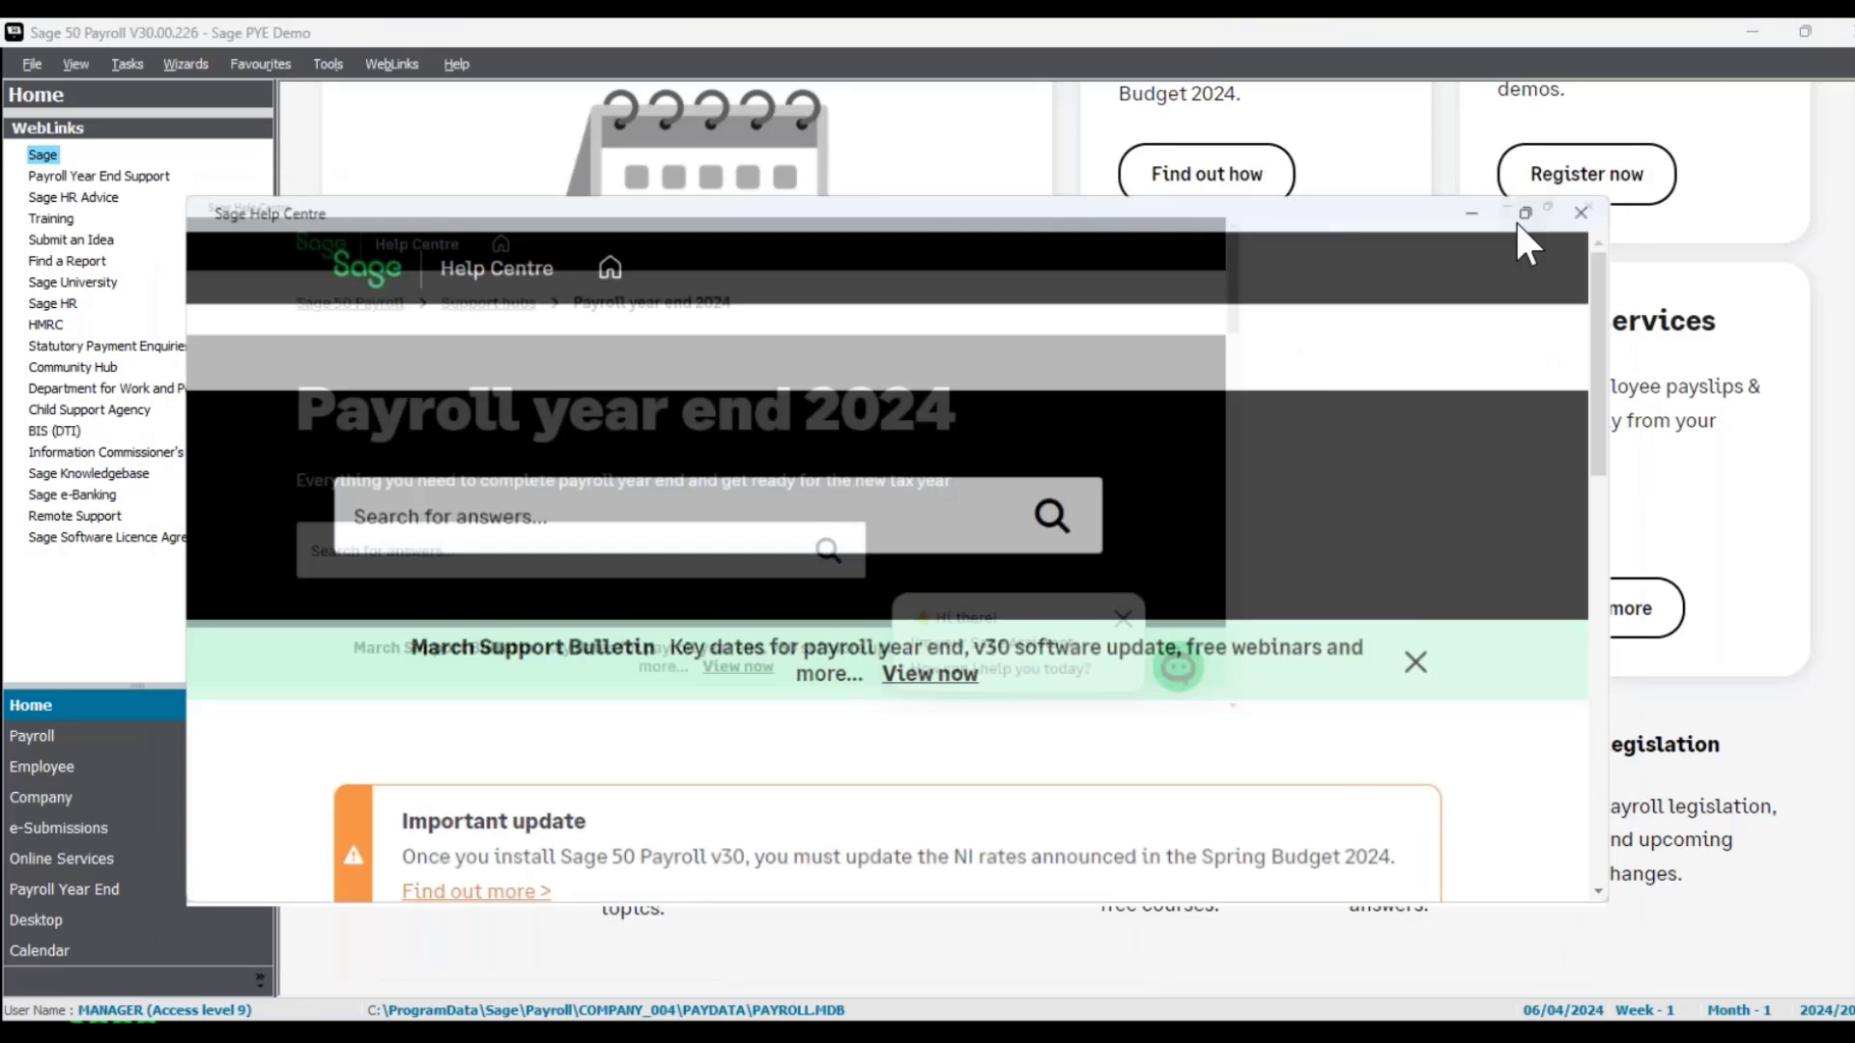
click(1512, 219)
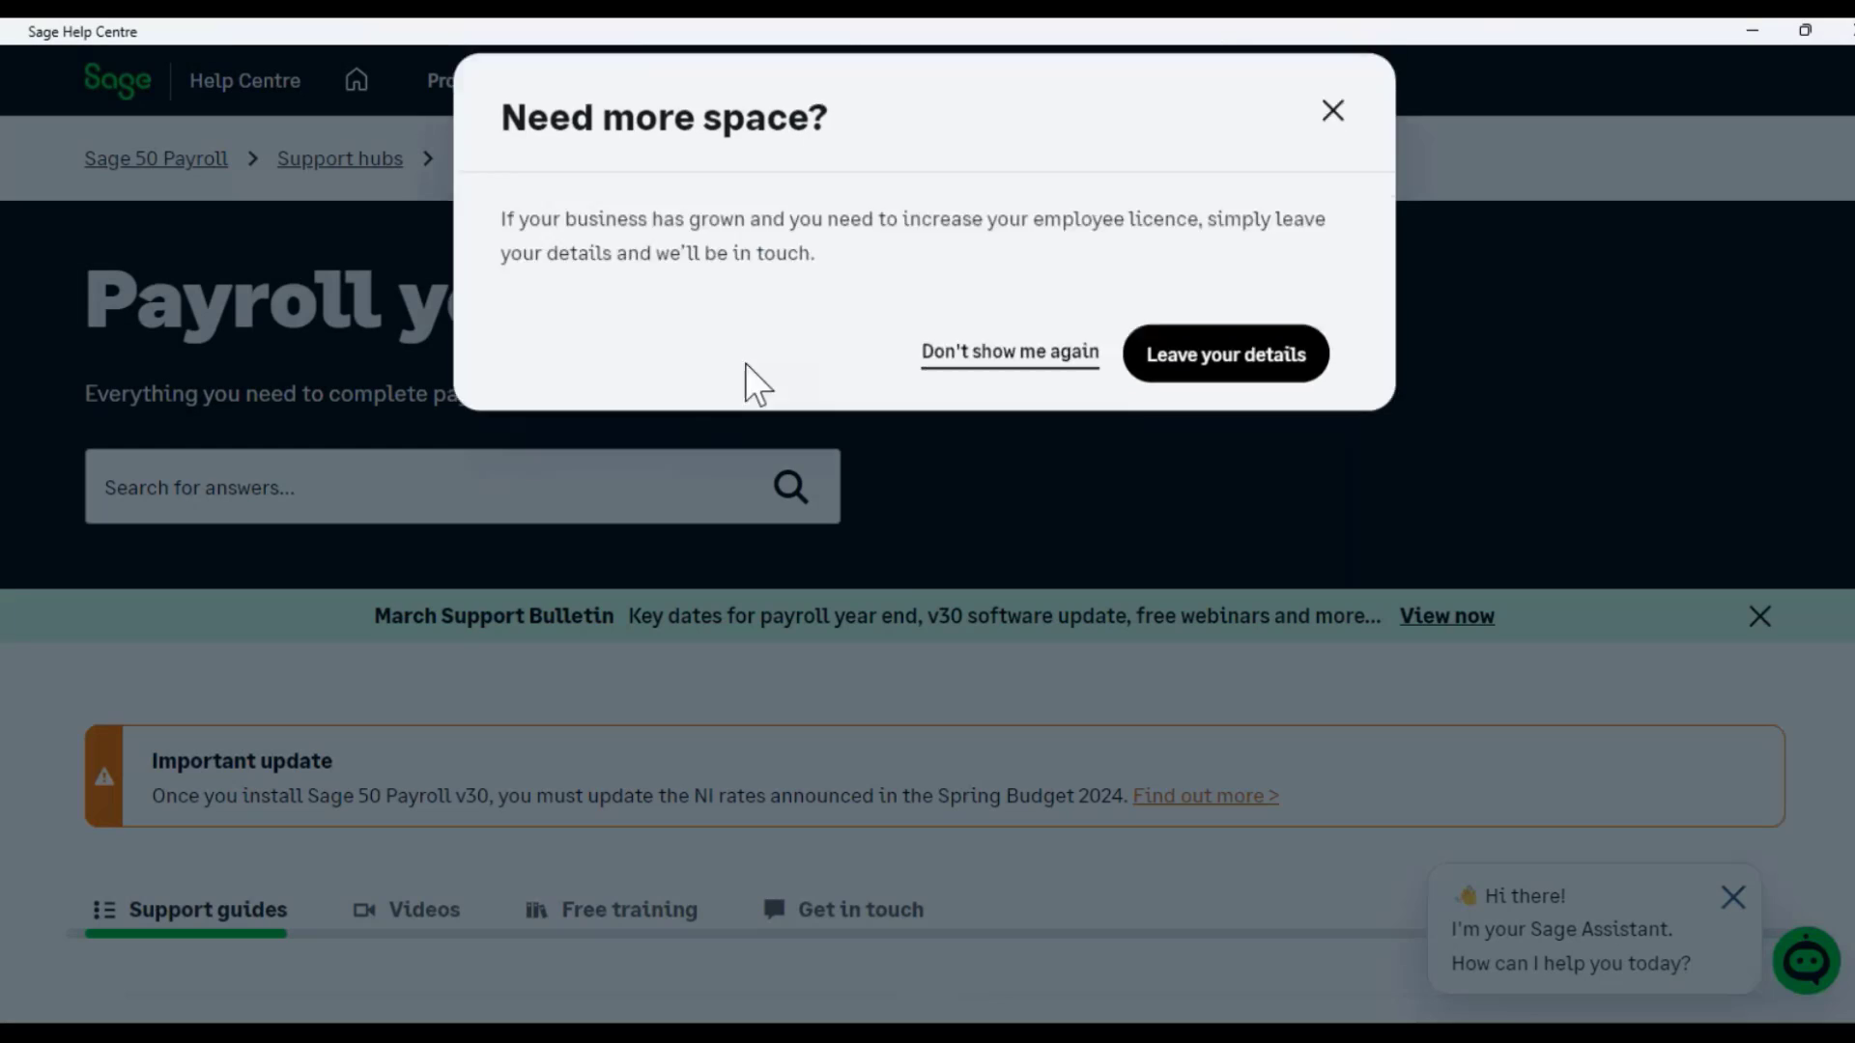
click(1333, 139)
Step: Review the support guides on the Payroll year end 2024 page and close the Help Centre window
scroll(982, 402, down, 3)
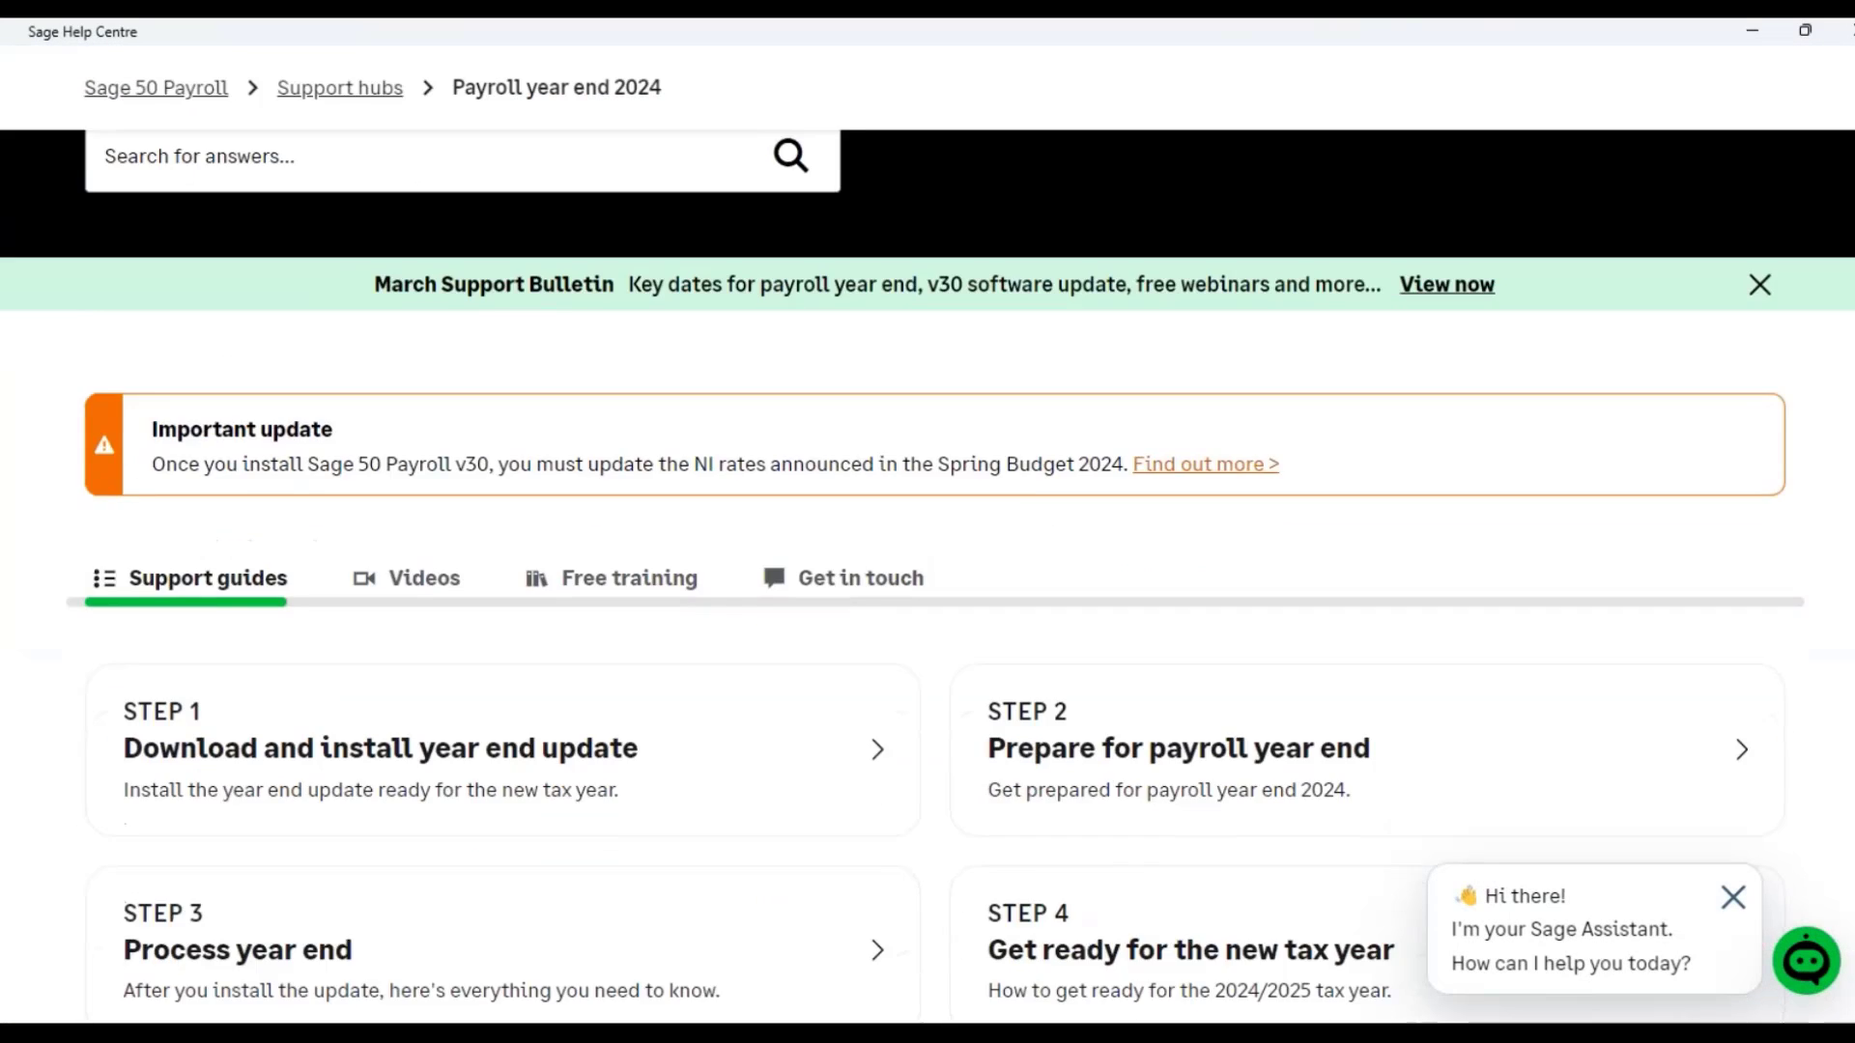
scroll(918, 538, down, 2)
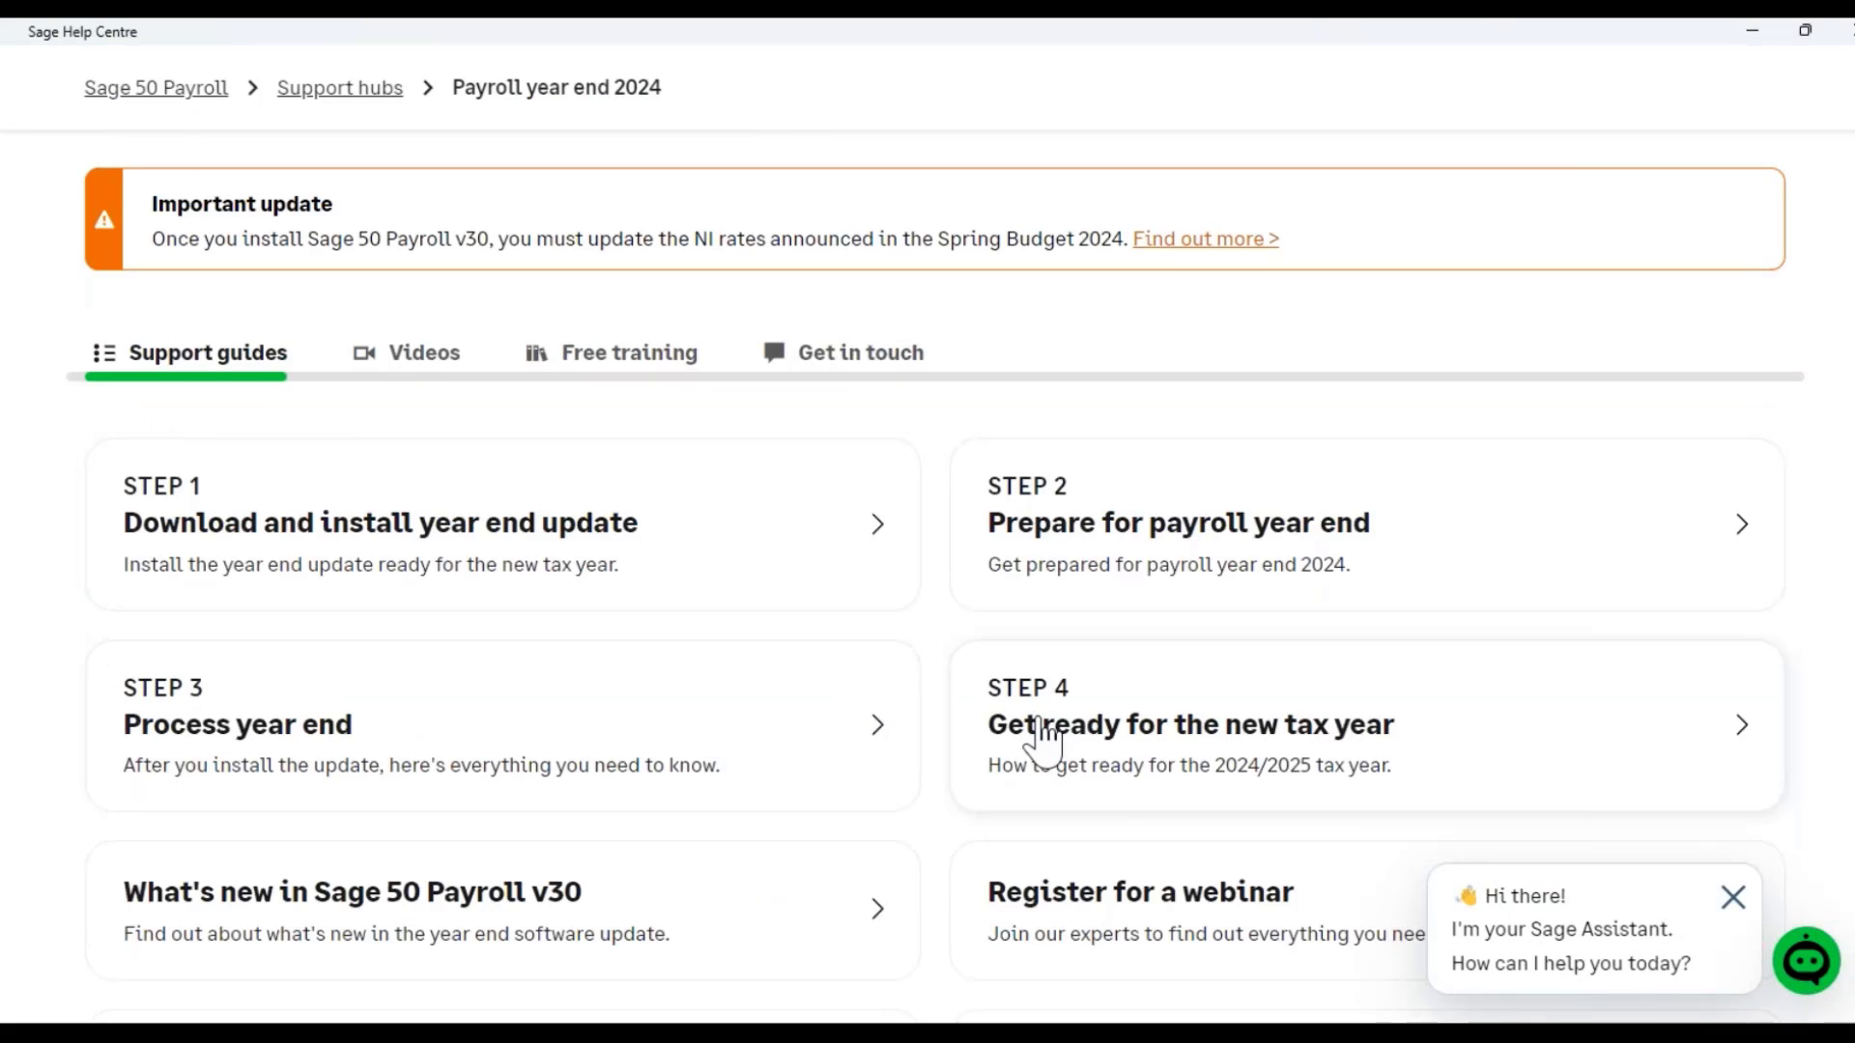
scroll(1042, 738, down, 4)
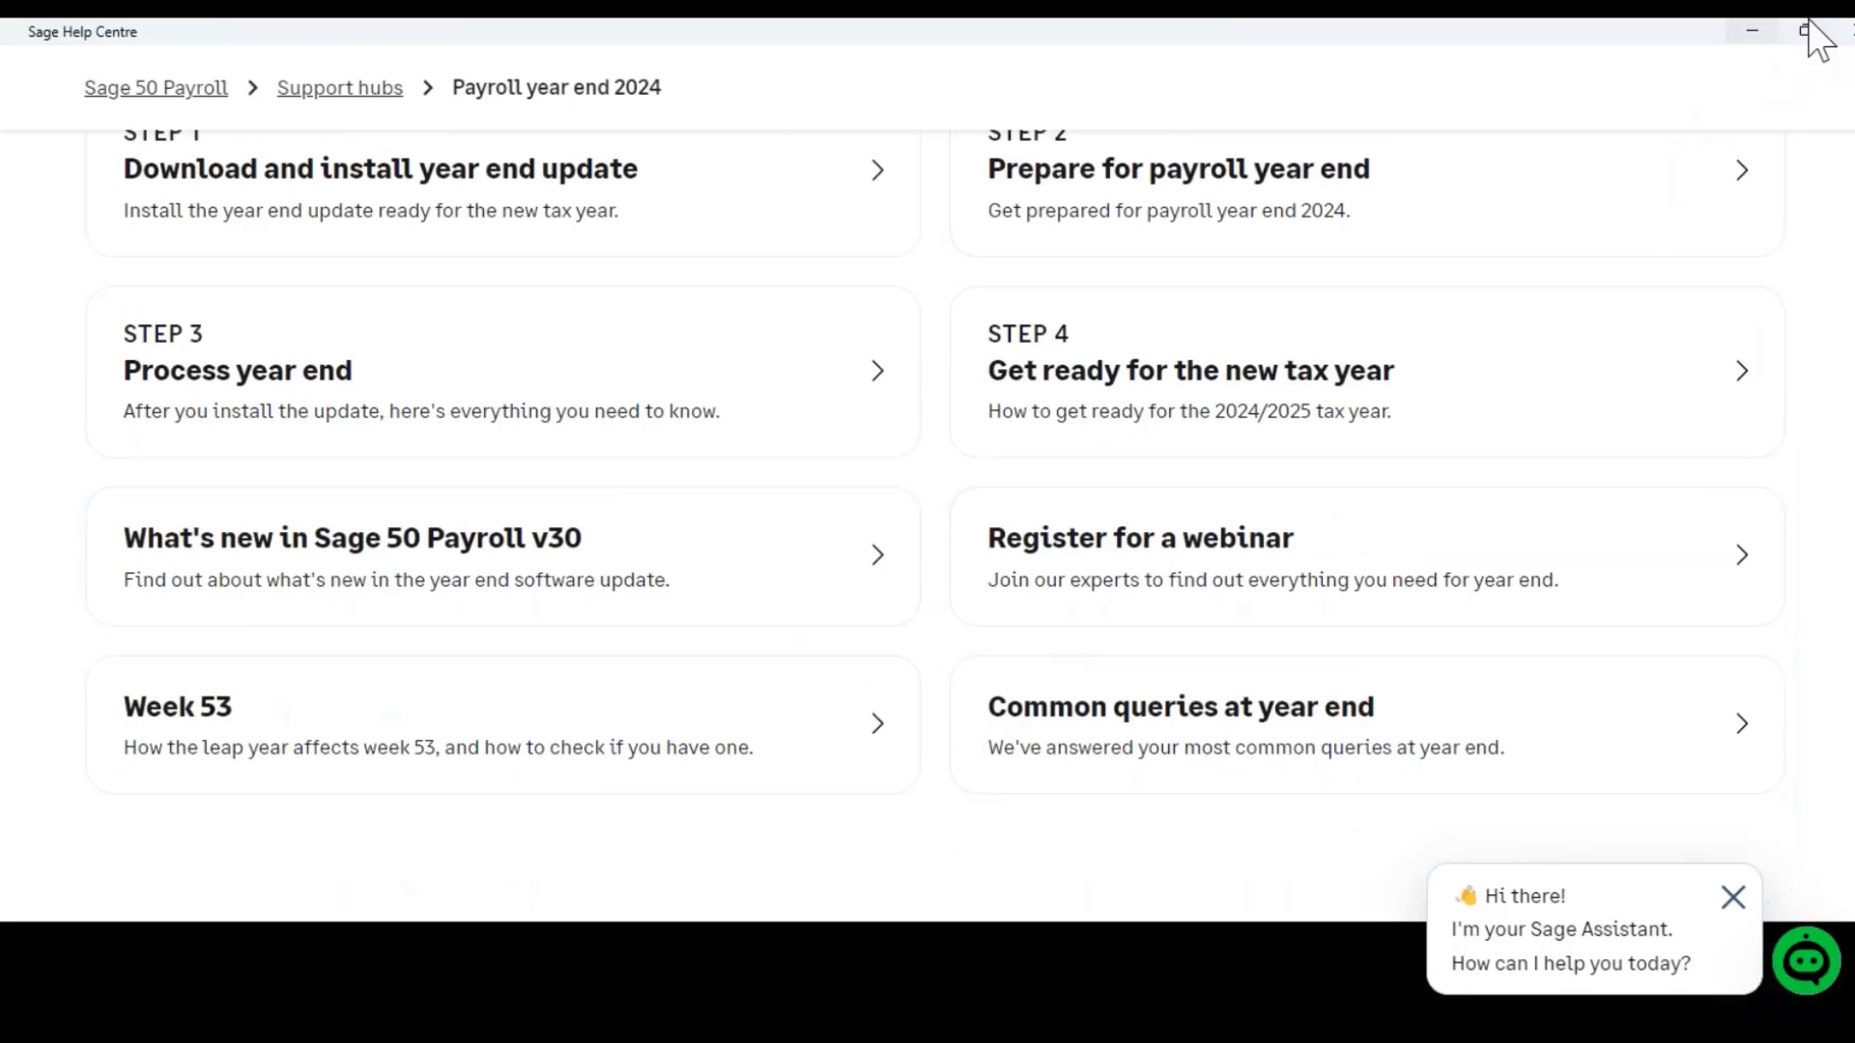
click(1847, 31)
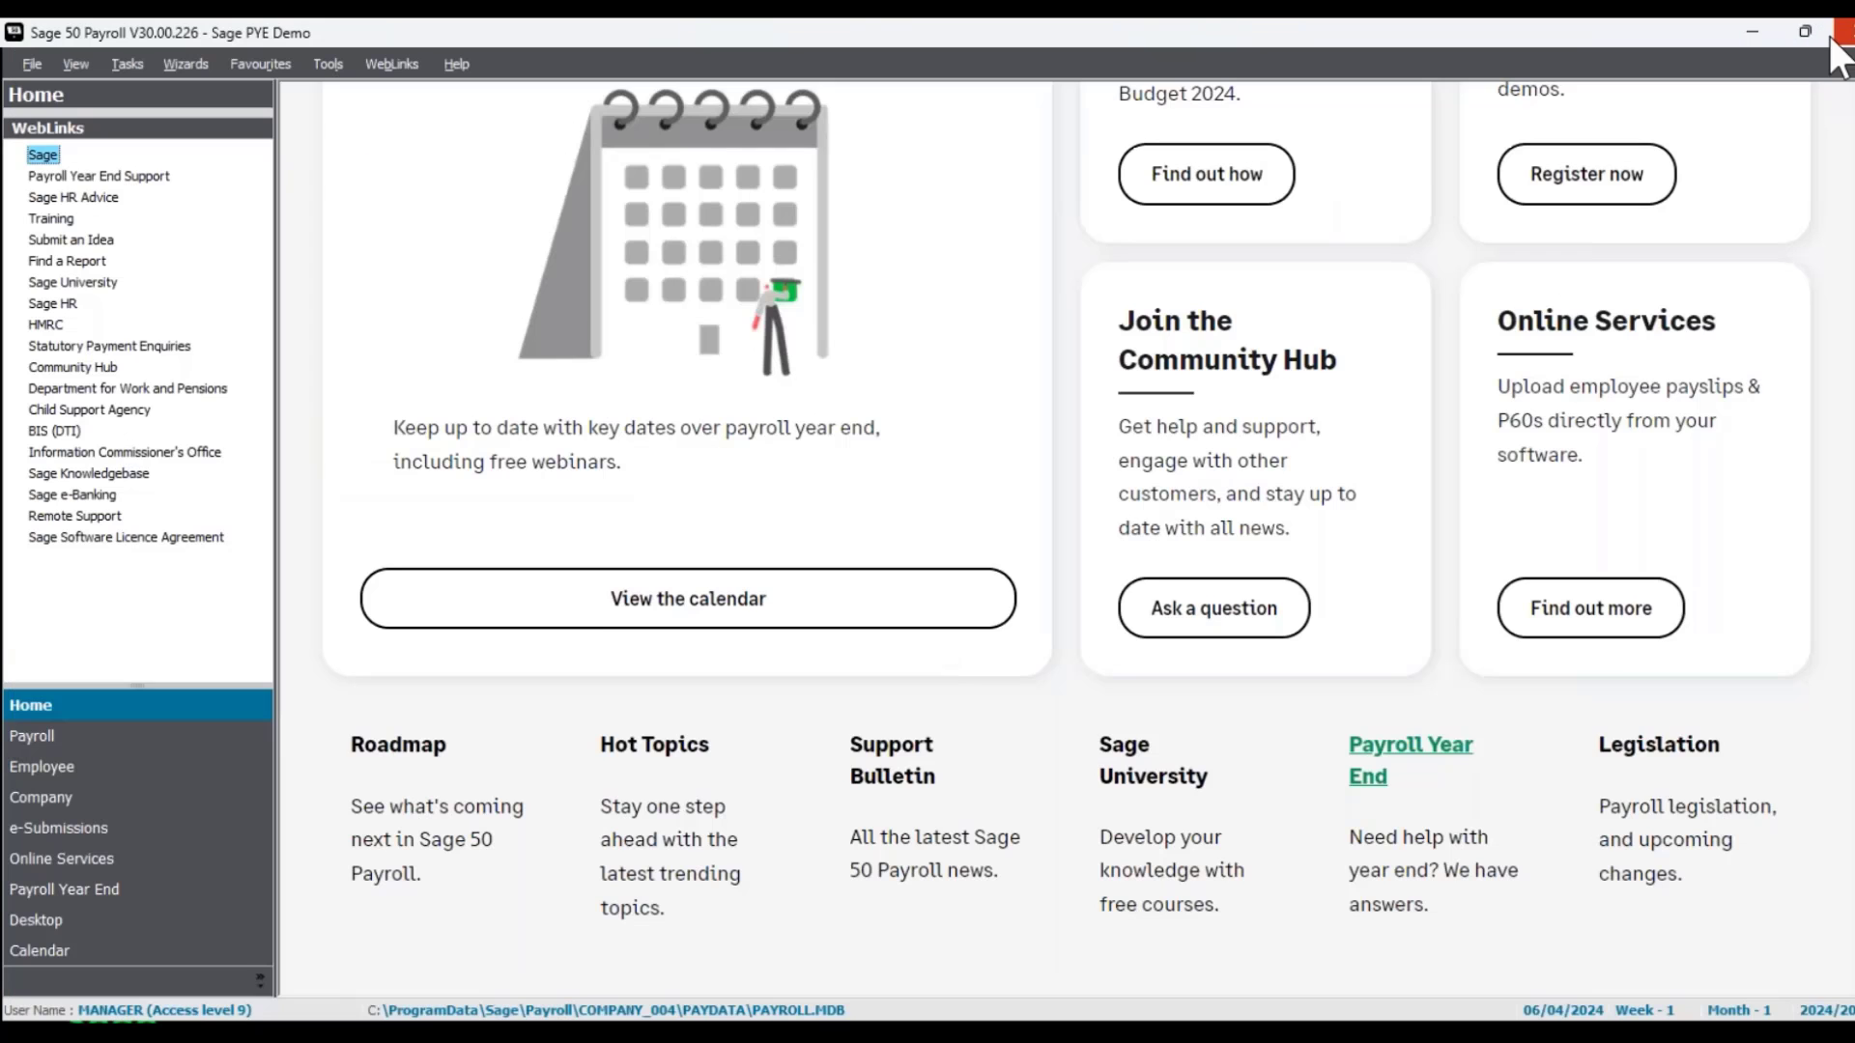
Step: Open the Legislation help page from the homepage, review its topics in a maximised window and close it
click(1660, 752)
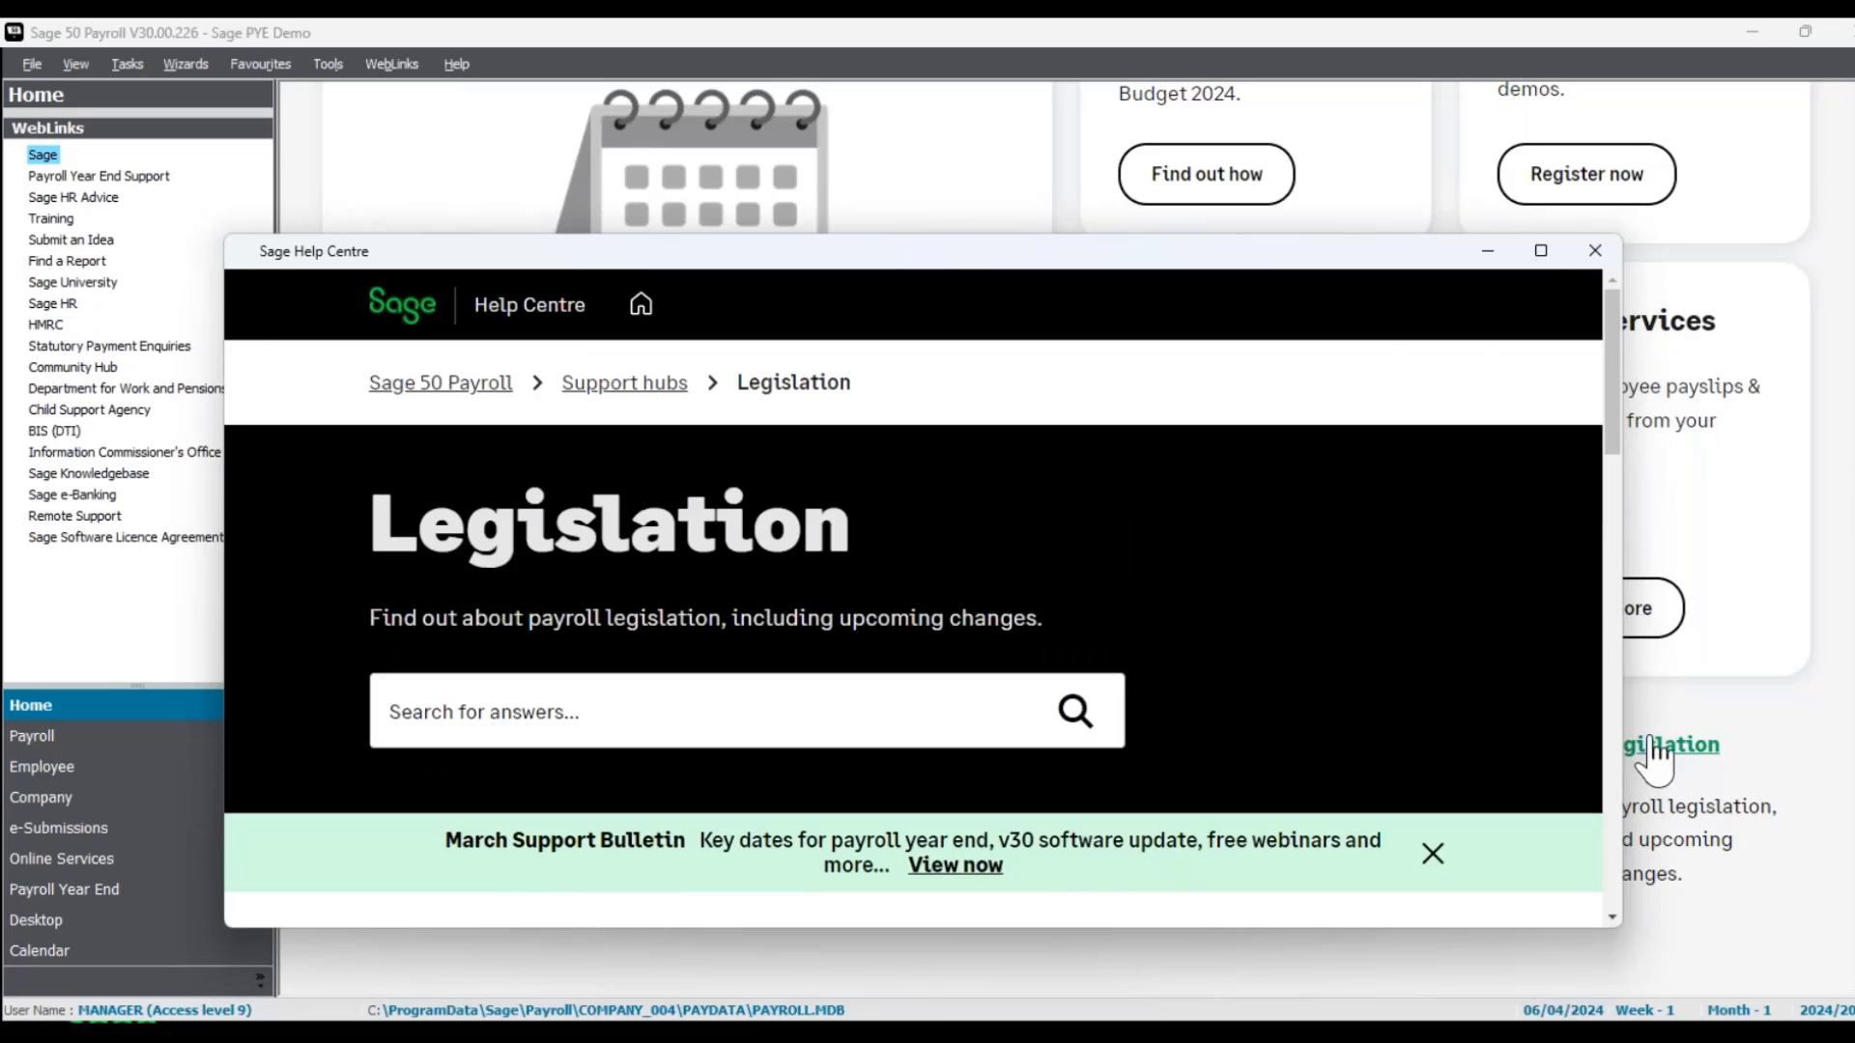
click(1541, 251)
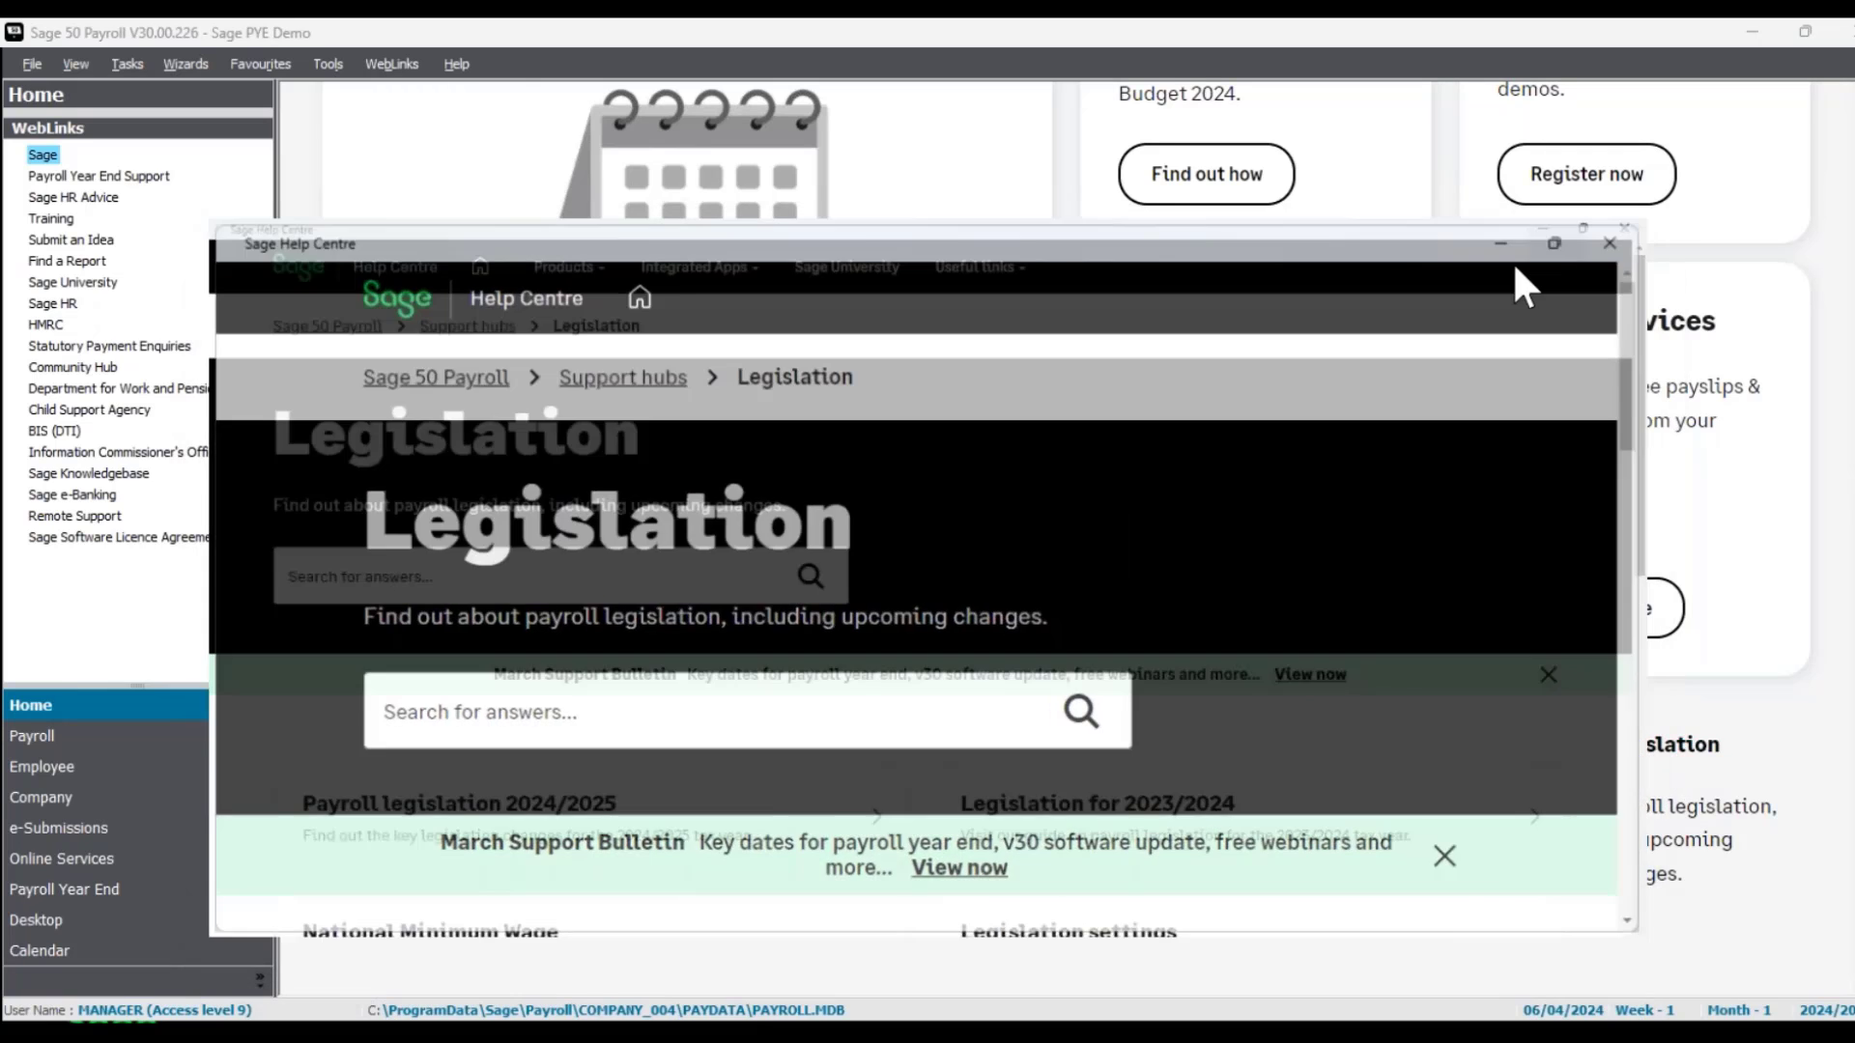
scroll(1243, 504, down, 3)
scroll(1243, 508, down, 1)
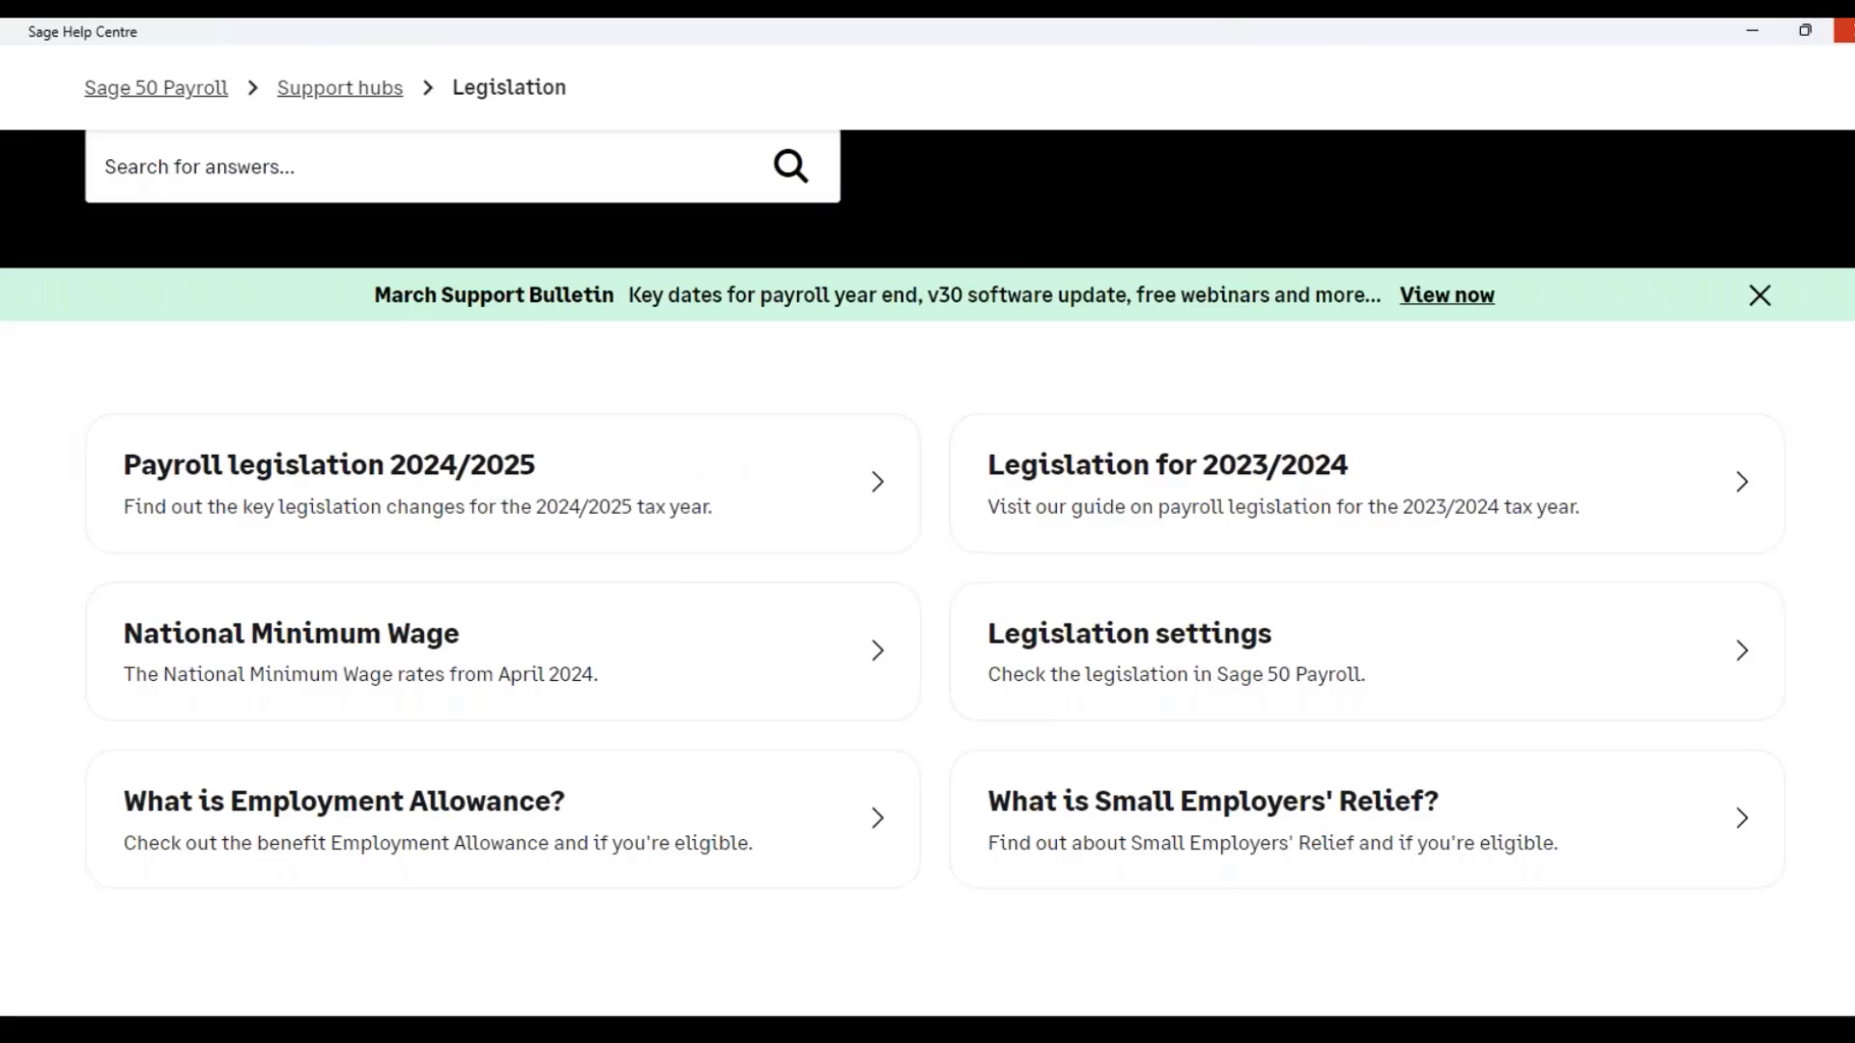
click(1844, 30)
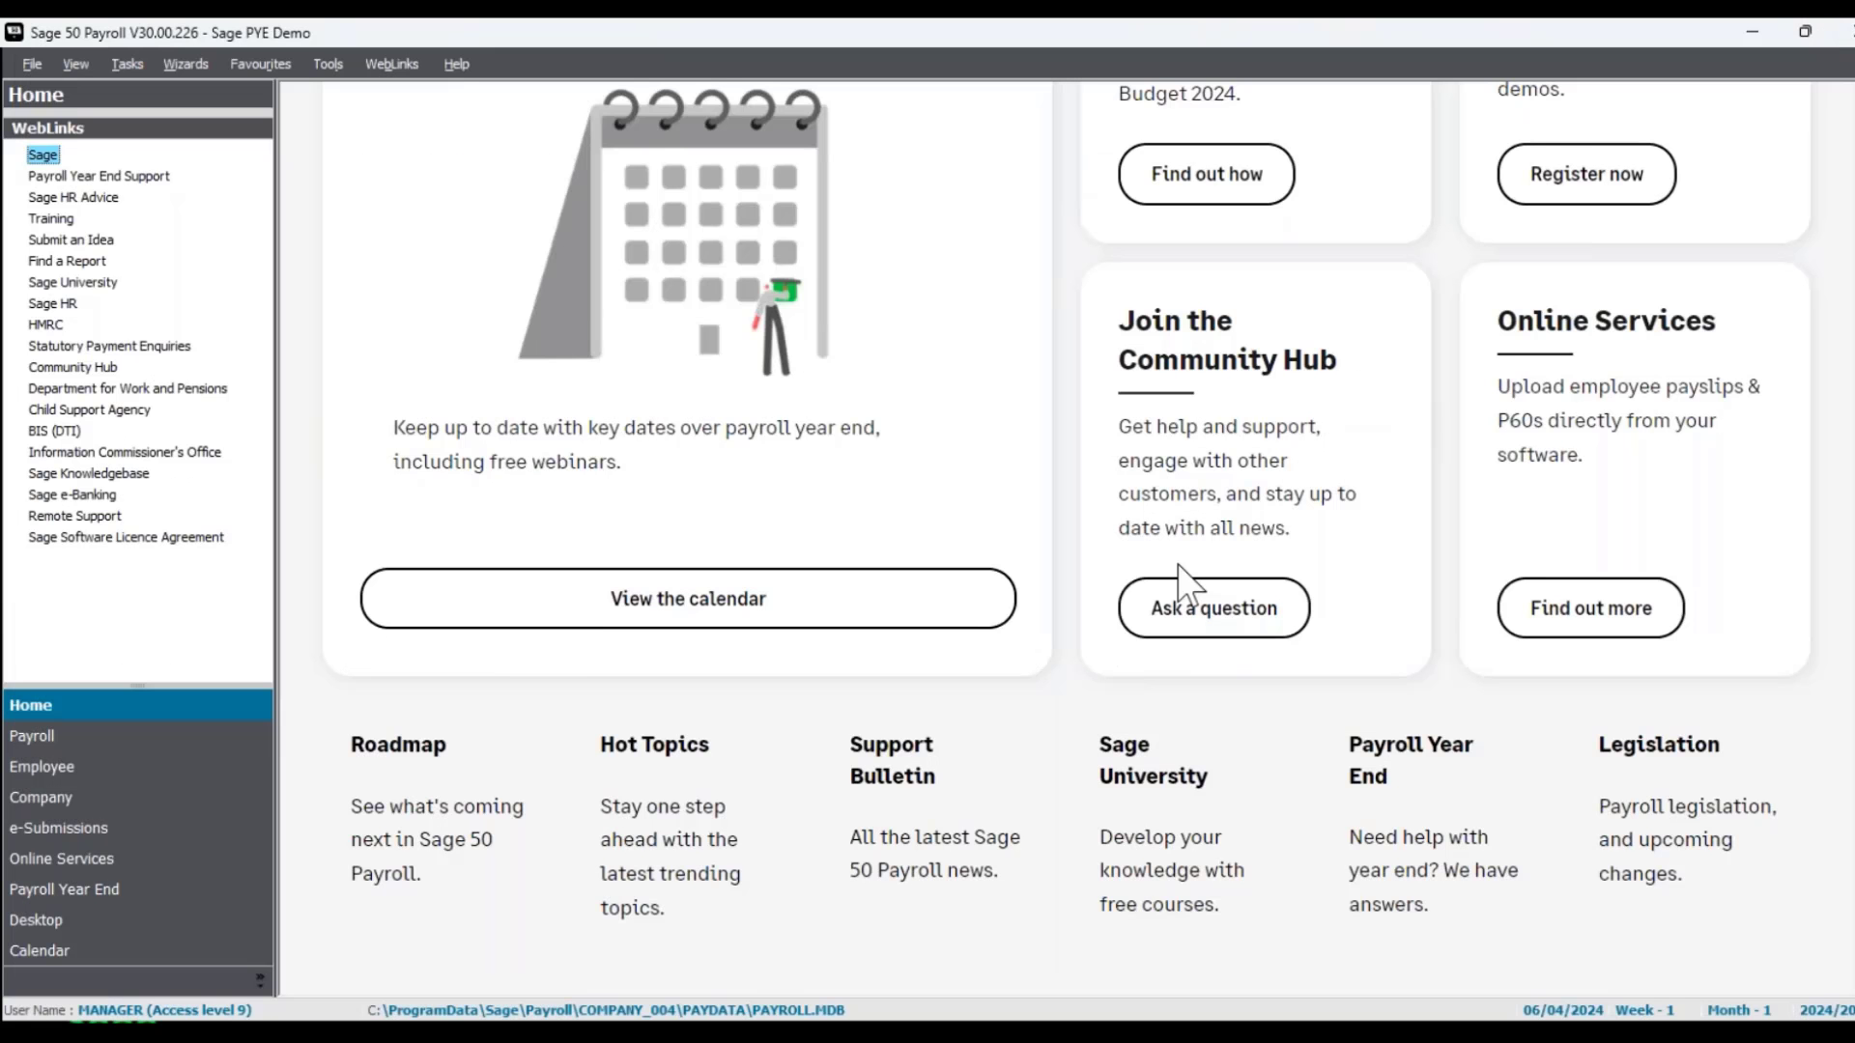
Step: Switch from the homepage to the Payroll module with its employee list
scroll(1201, 599, up, 4)
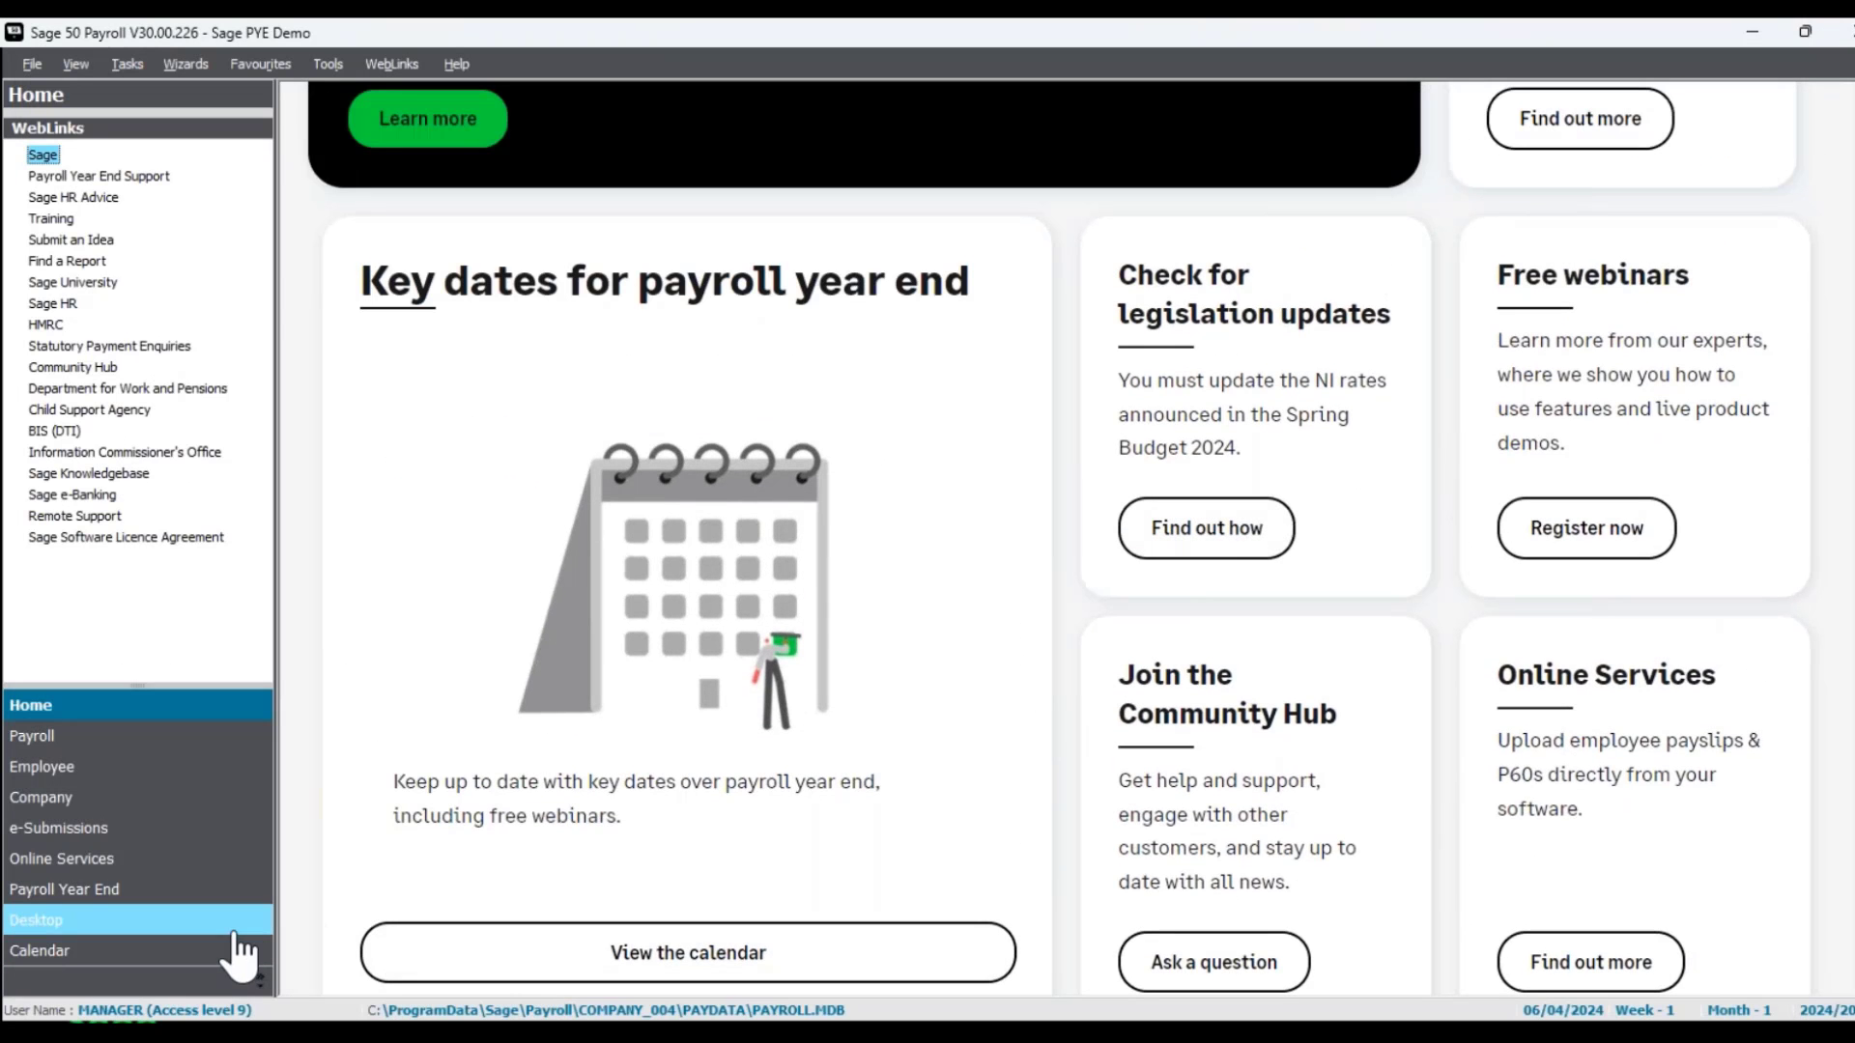
click(149, 742)
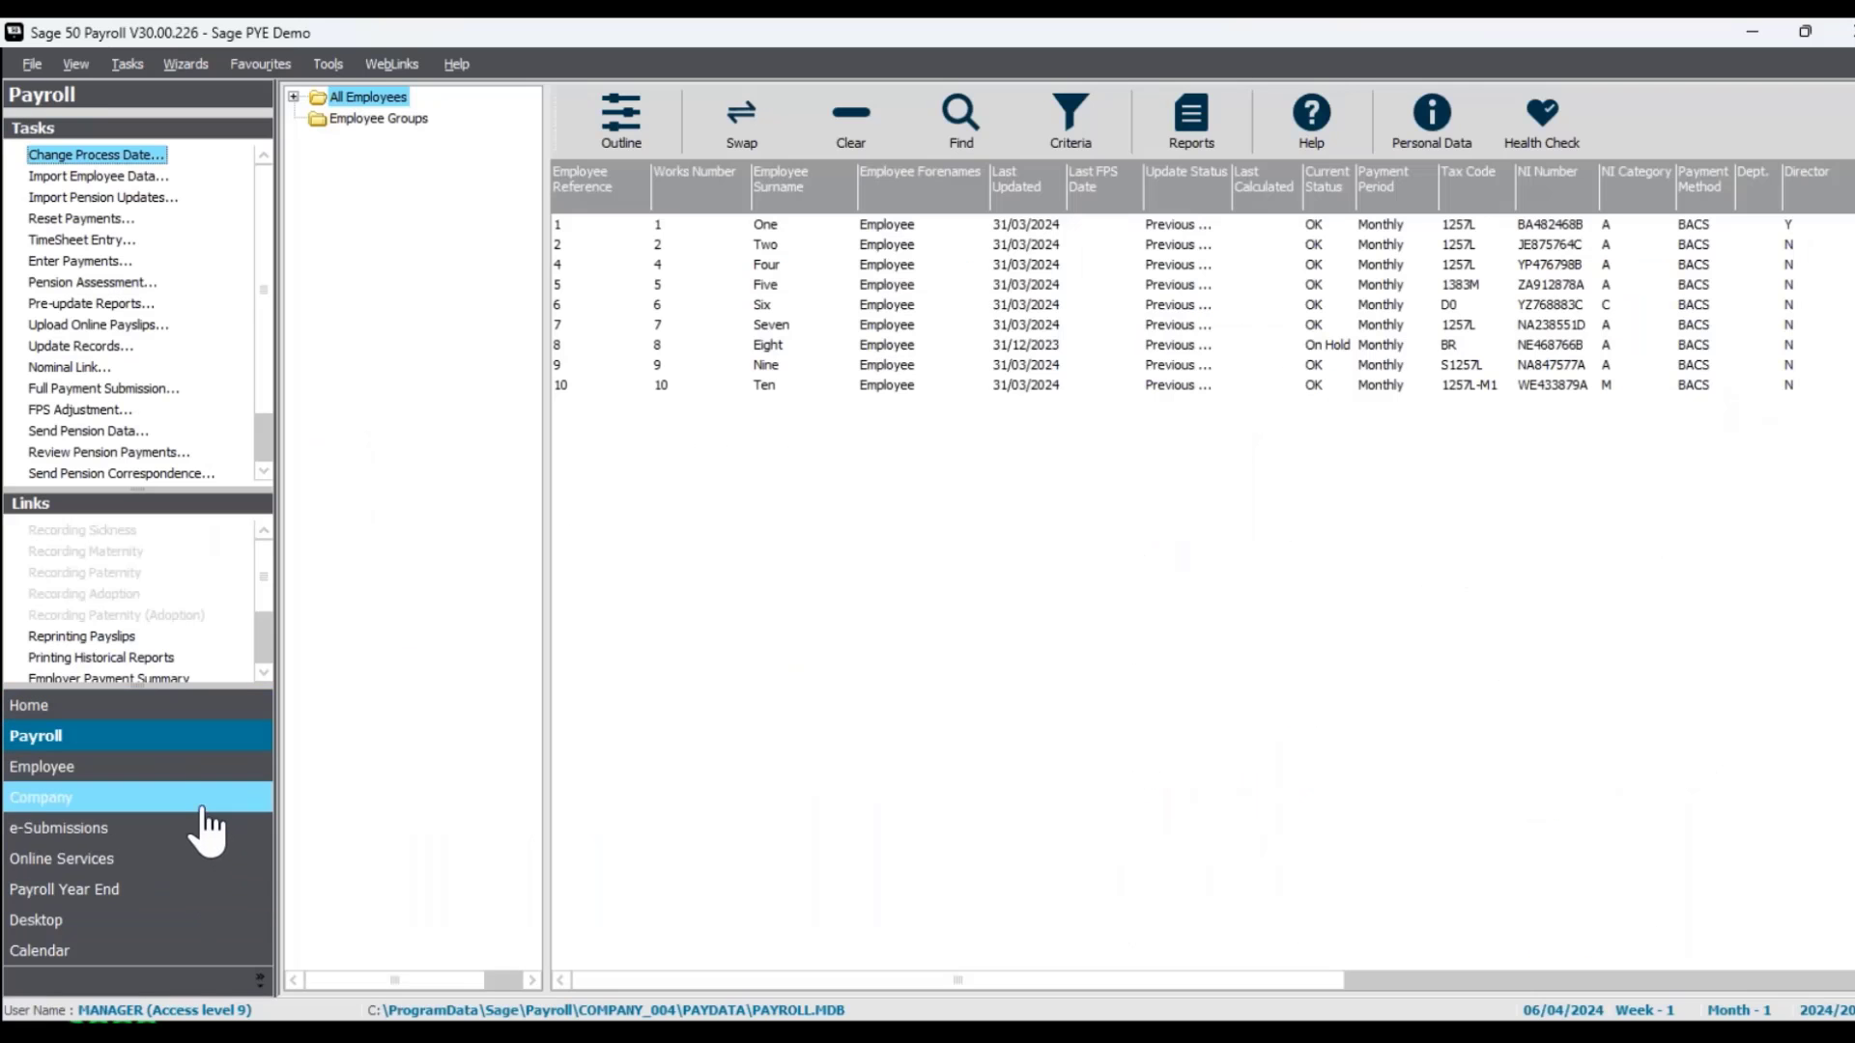
Step: Switch between the homepage and the Payroll module, finishing on the homepage
click(152, 712)
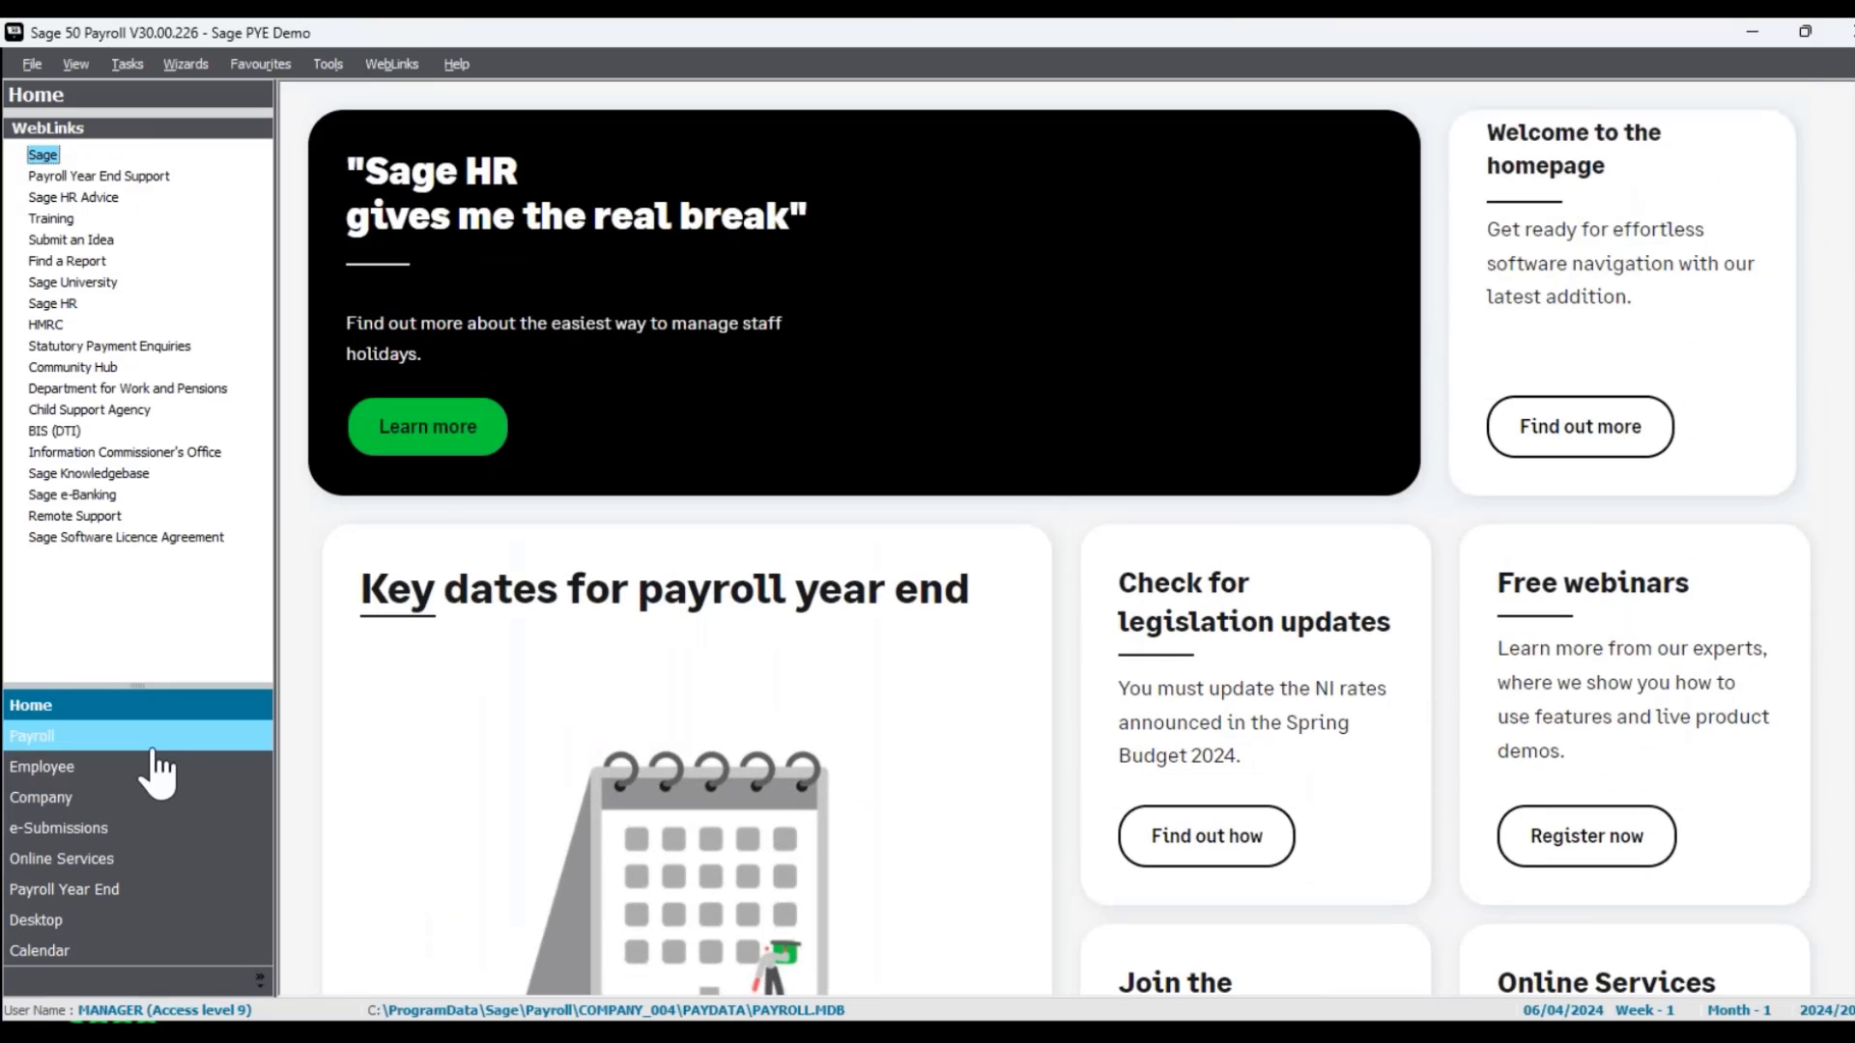
click(147, 742)
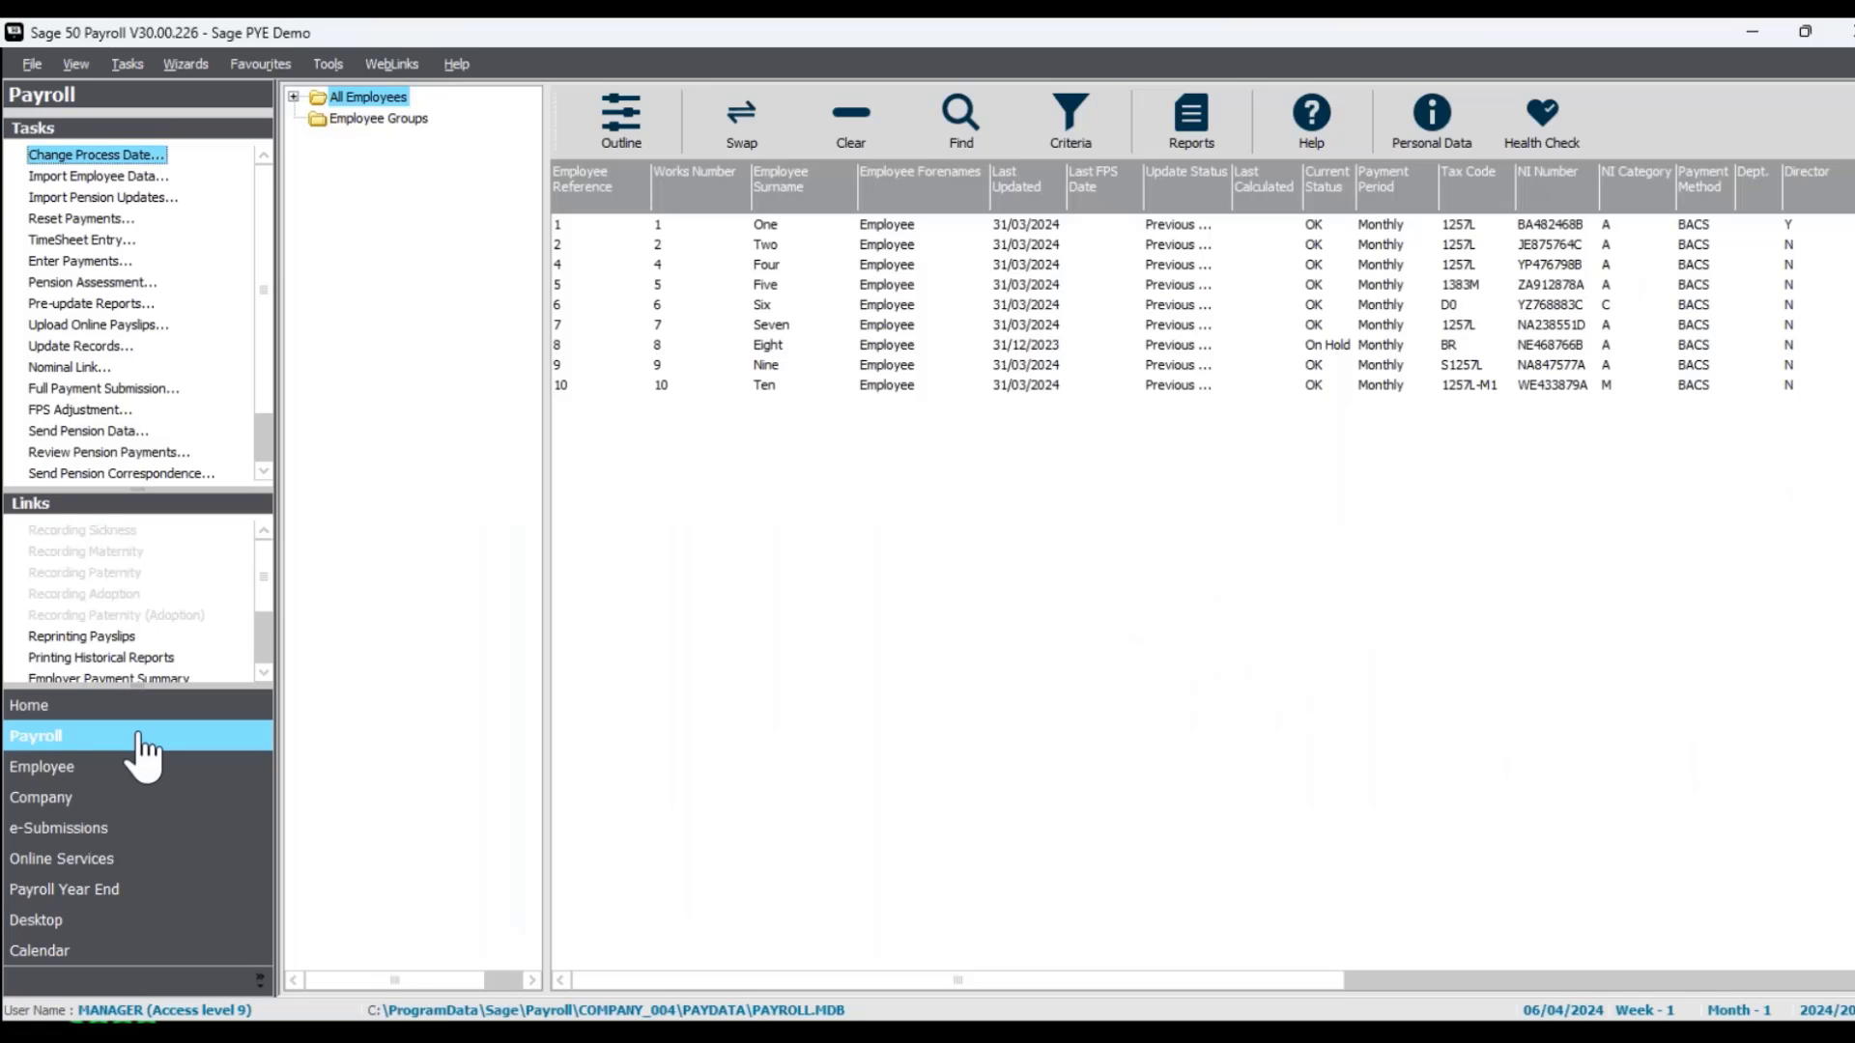
click(140, 710)
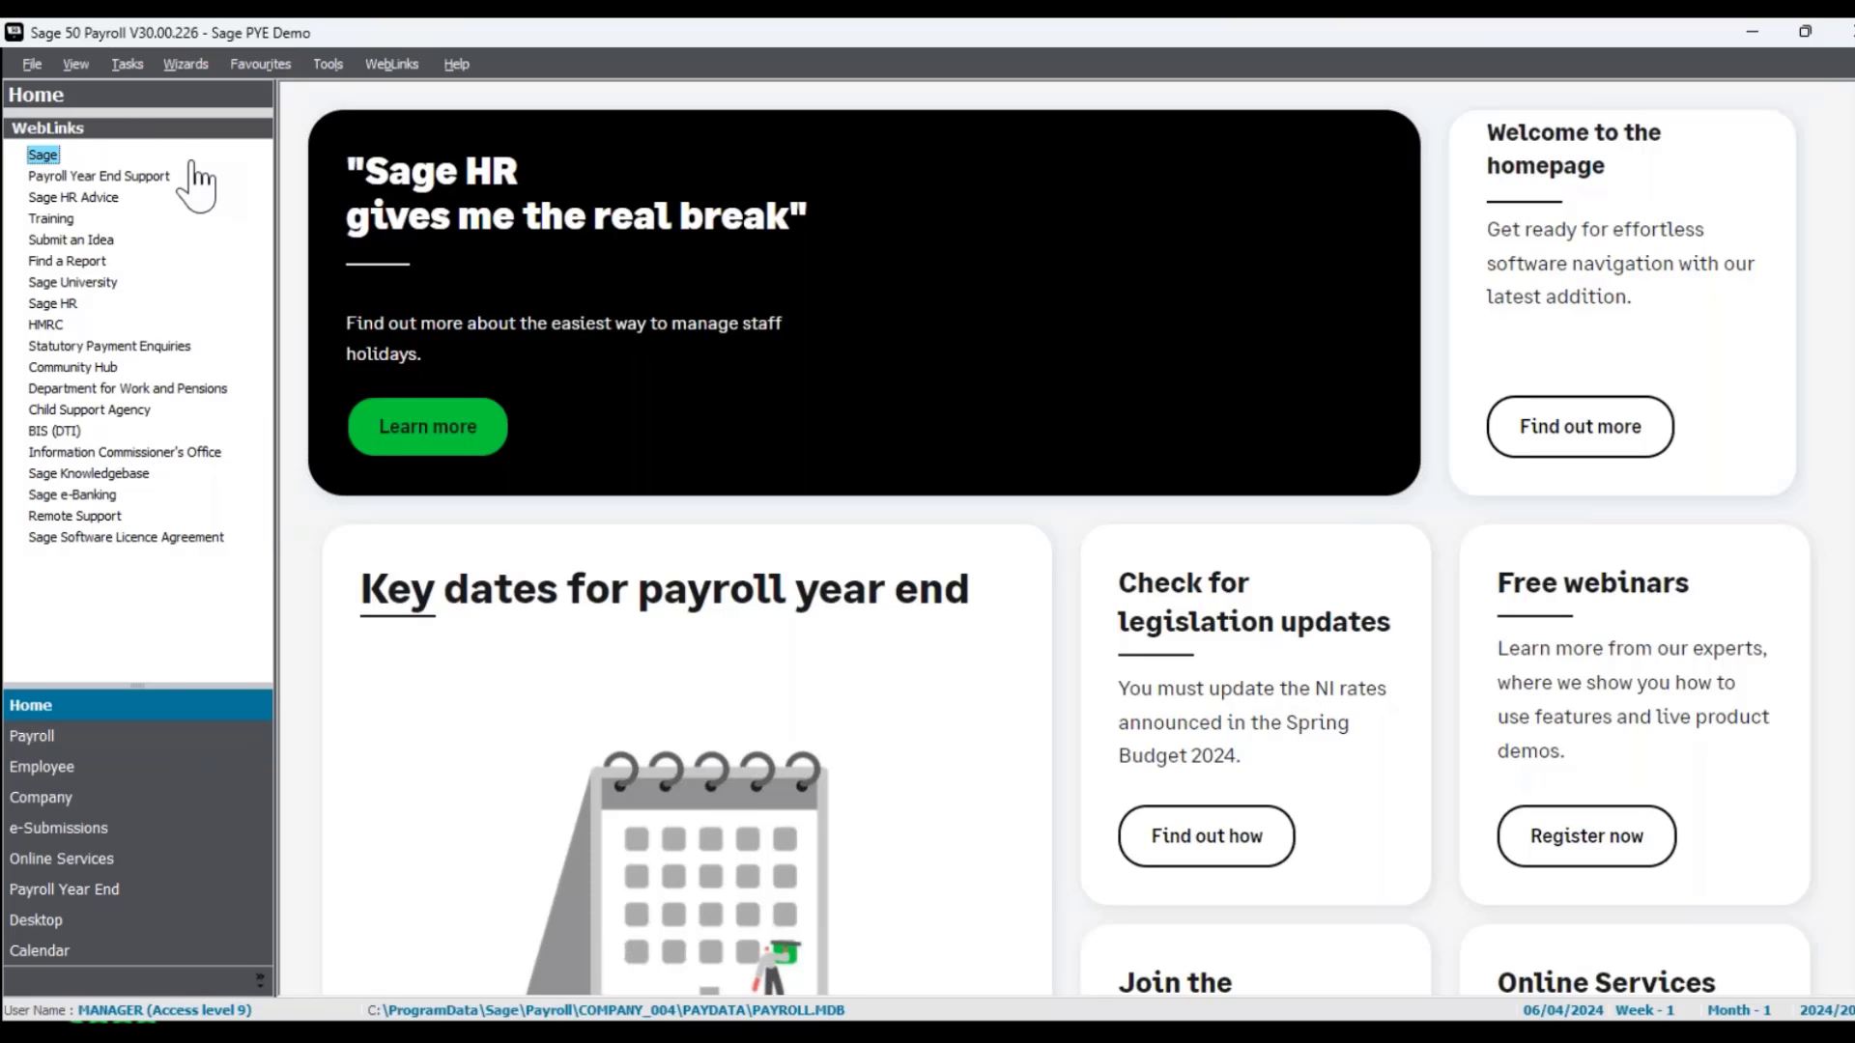
Step: Open the program options and bring up the Environment settings
click(75, 61)
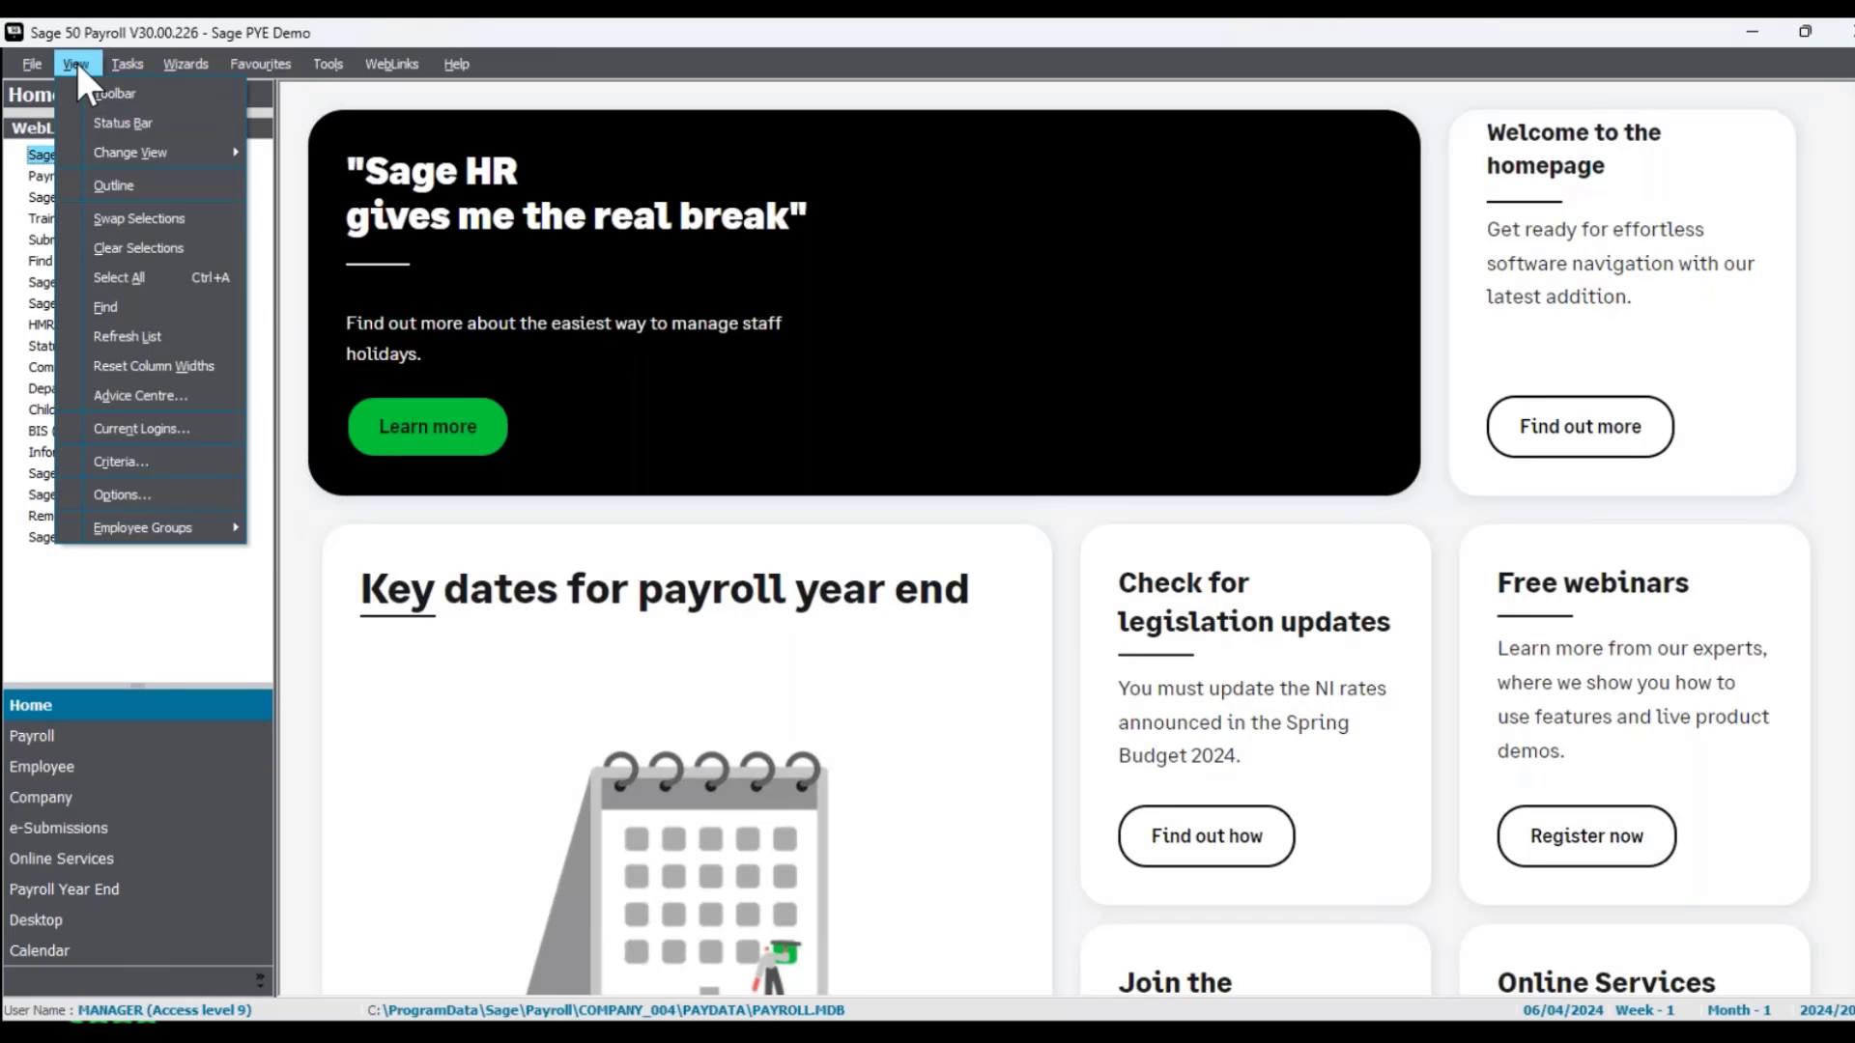
click(191, 493)
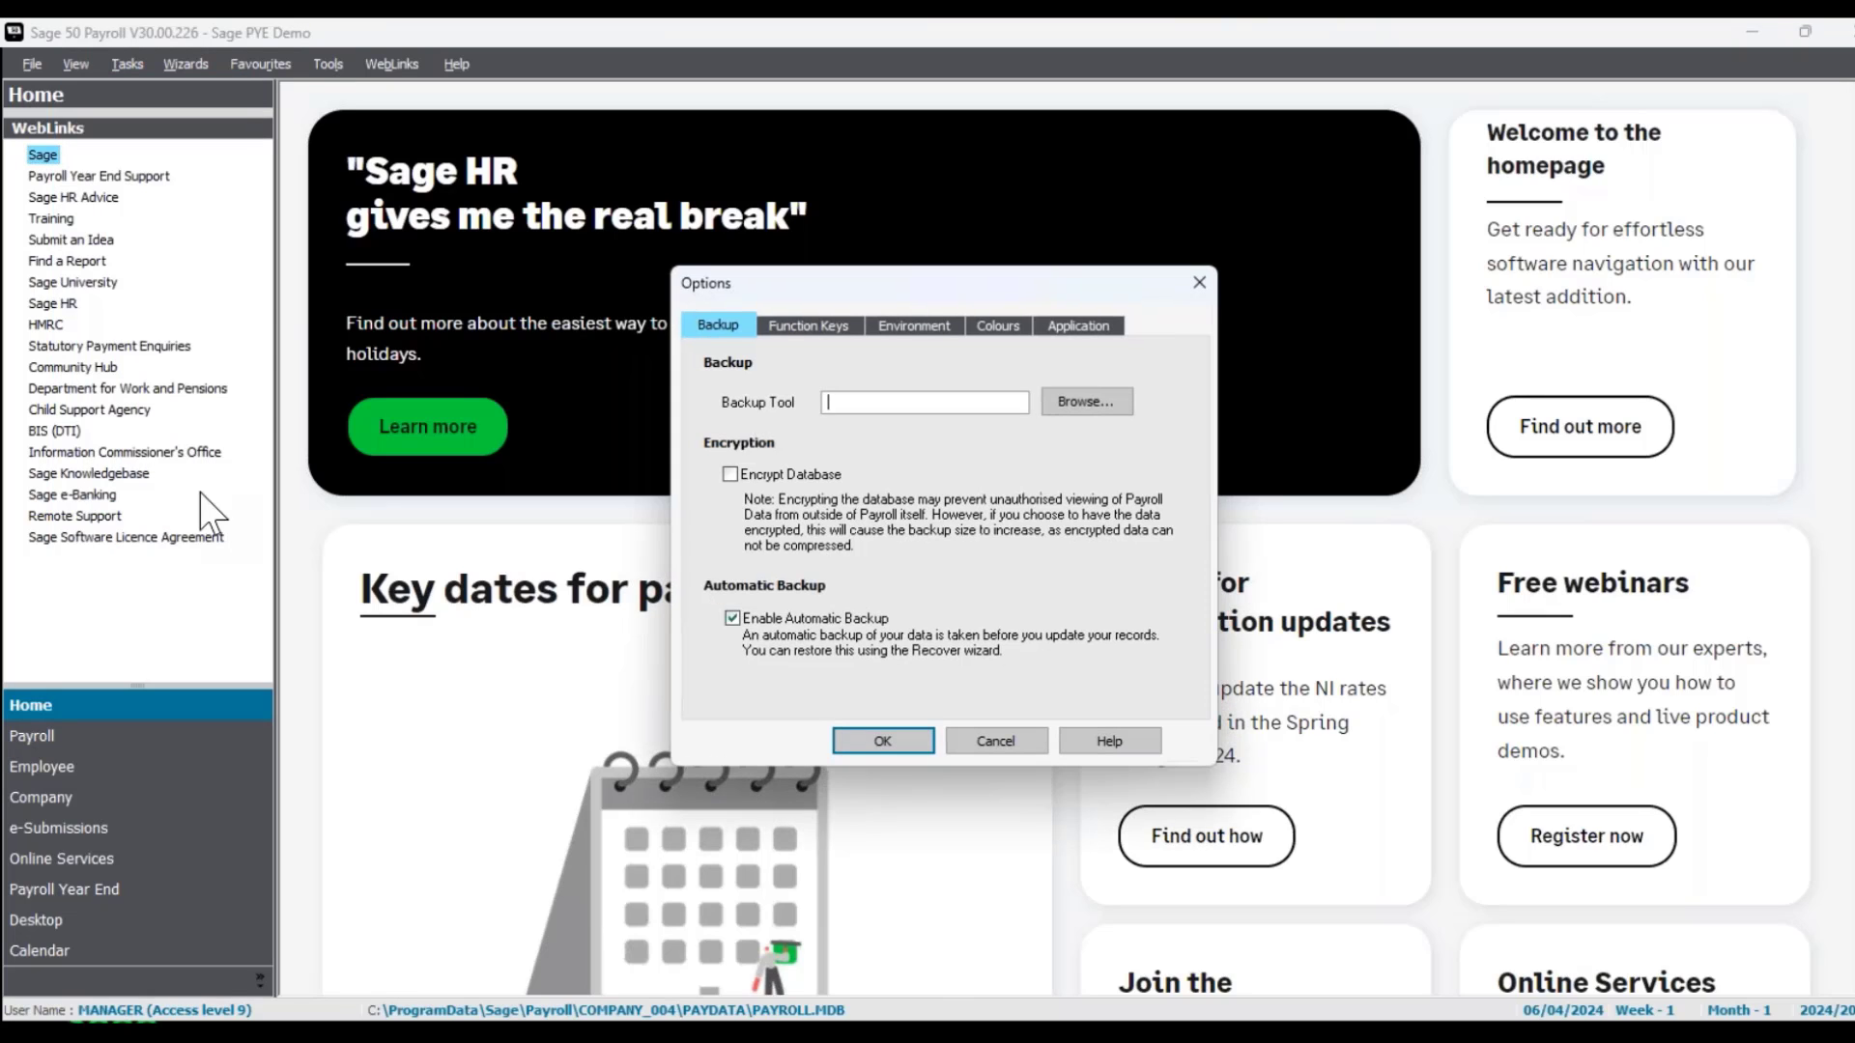
drag(972, 281, 1013, 285)
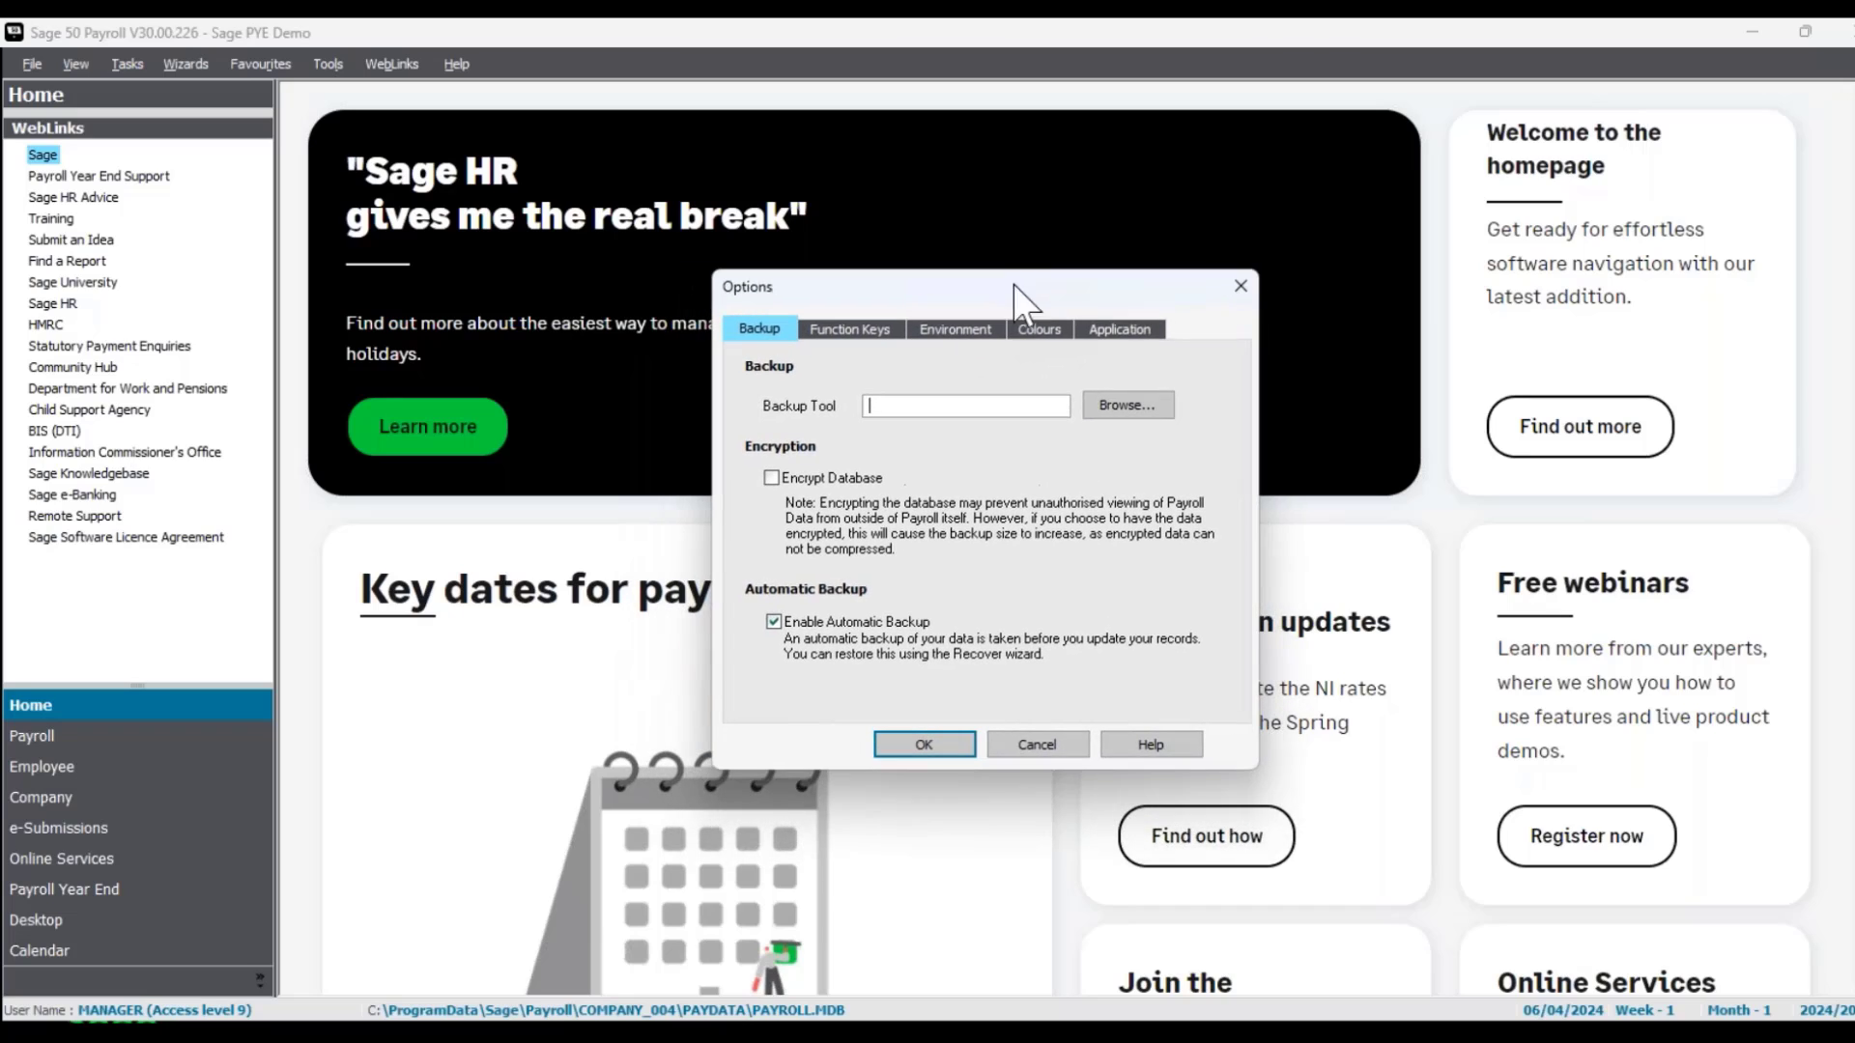
click(959, 329)
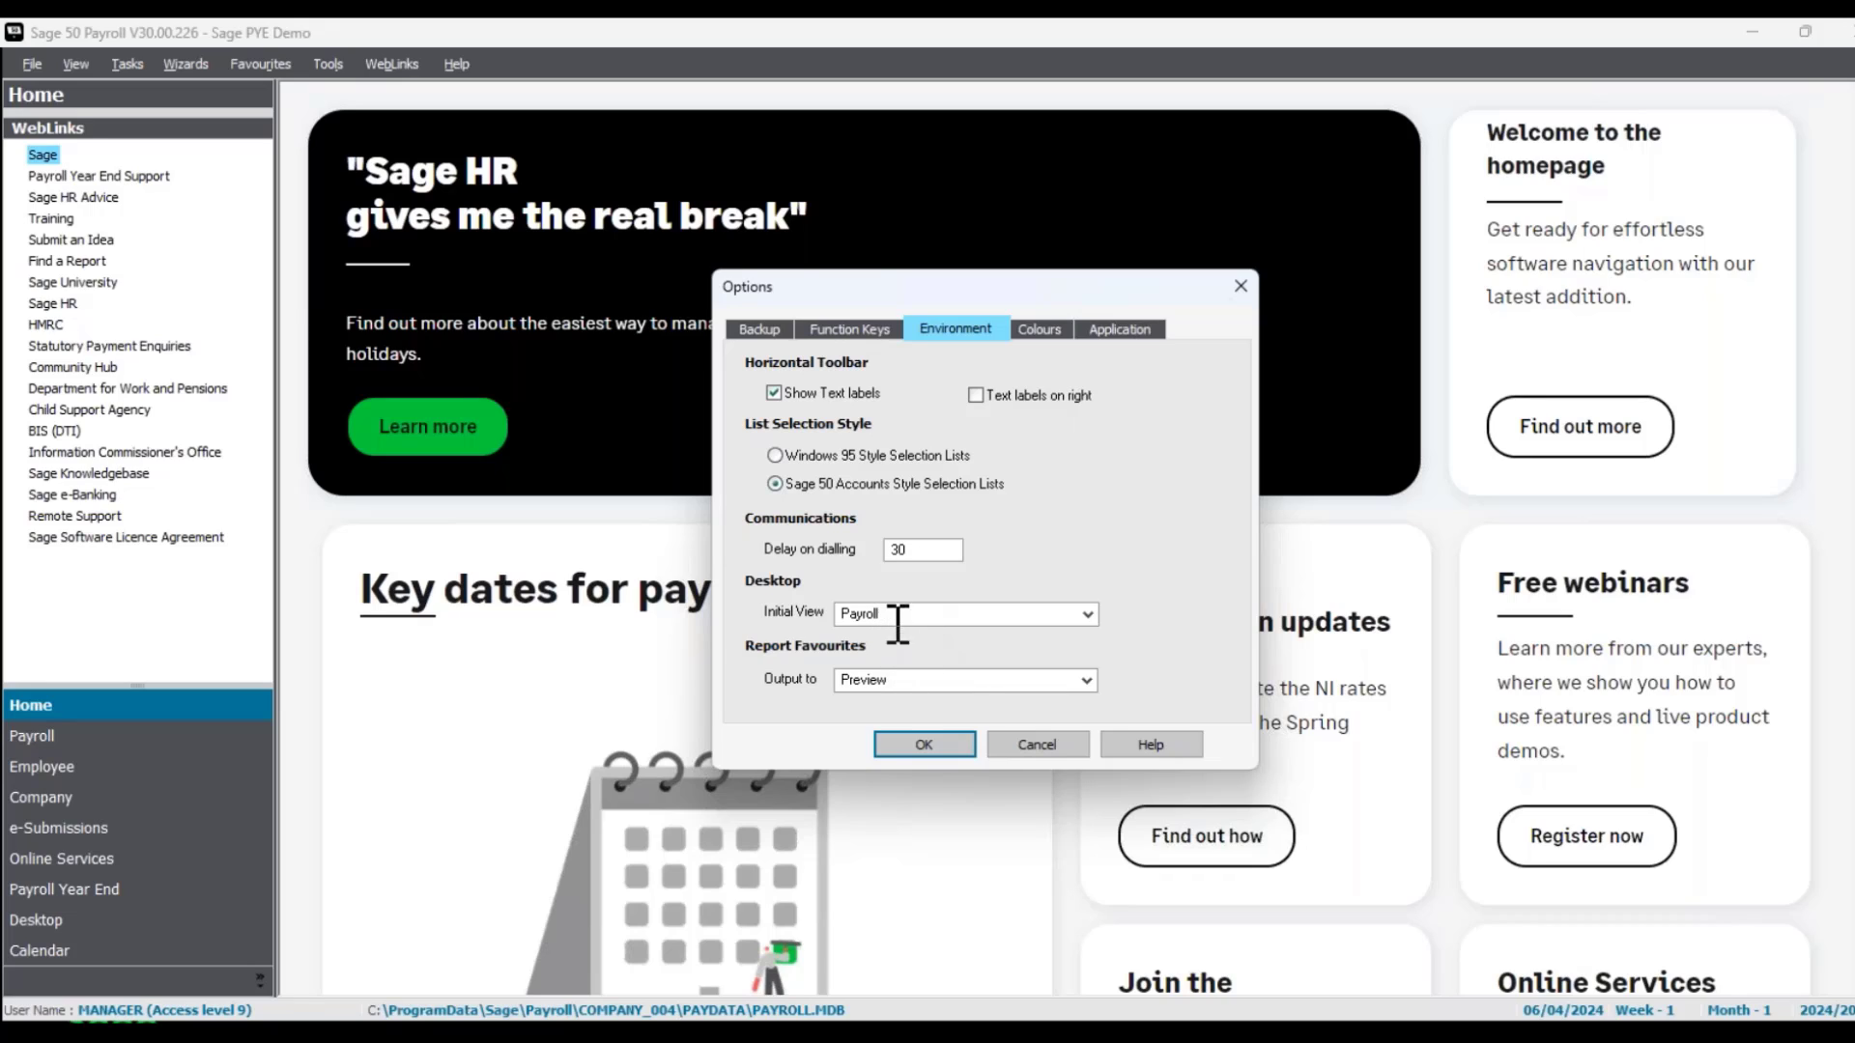
Step: Try Home and then Calendar as the desktop's initial view
click(1086, 615)
click(966, 634)
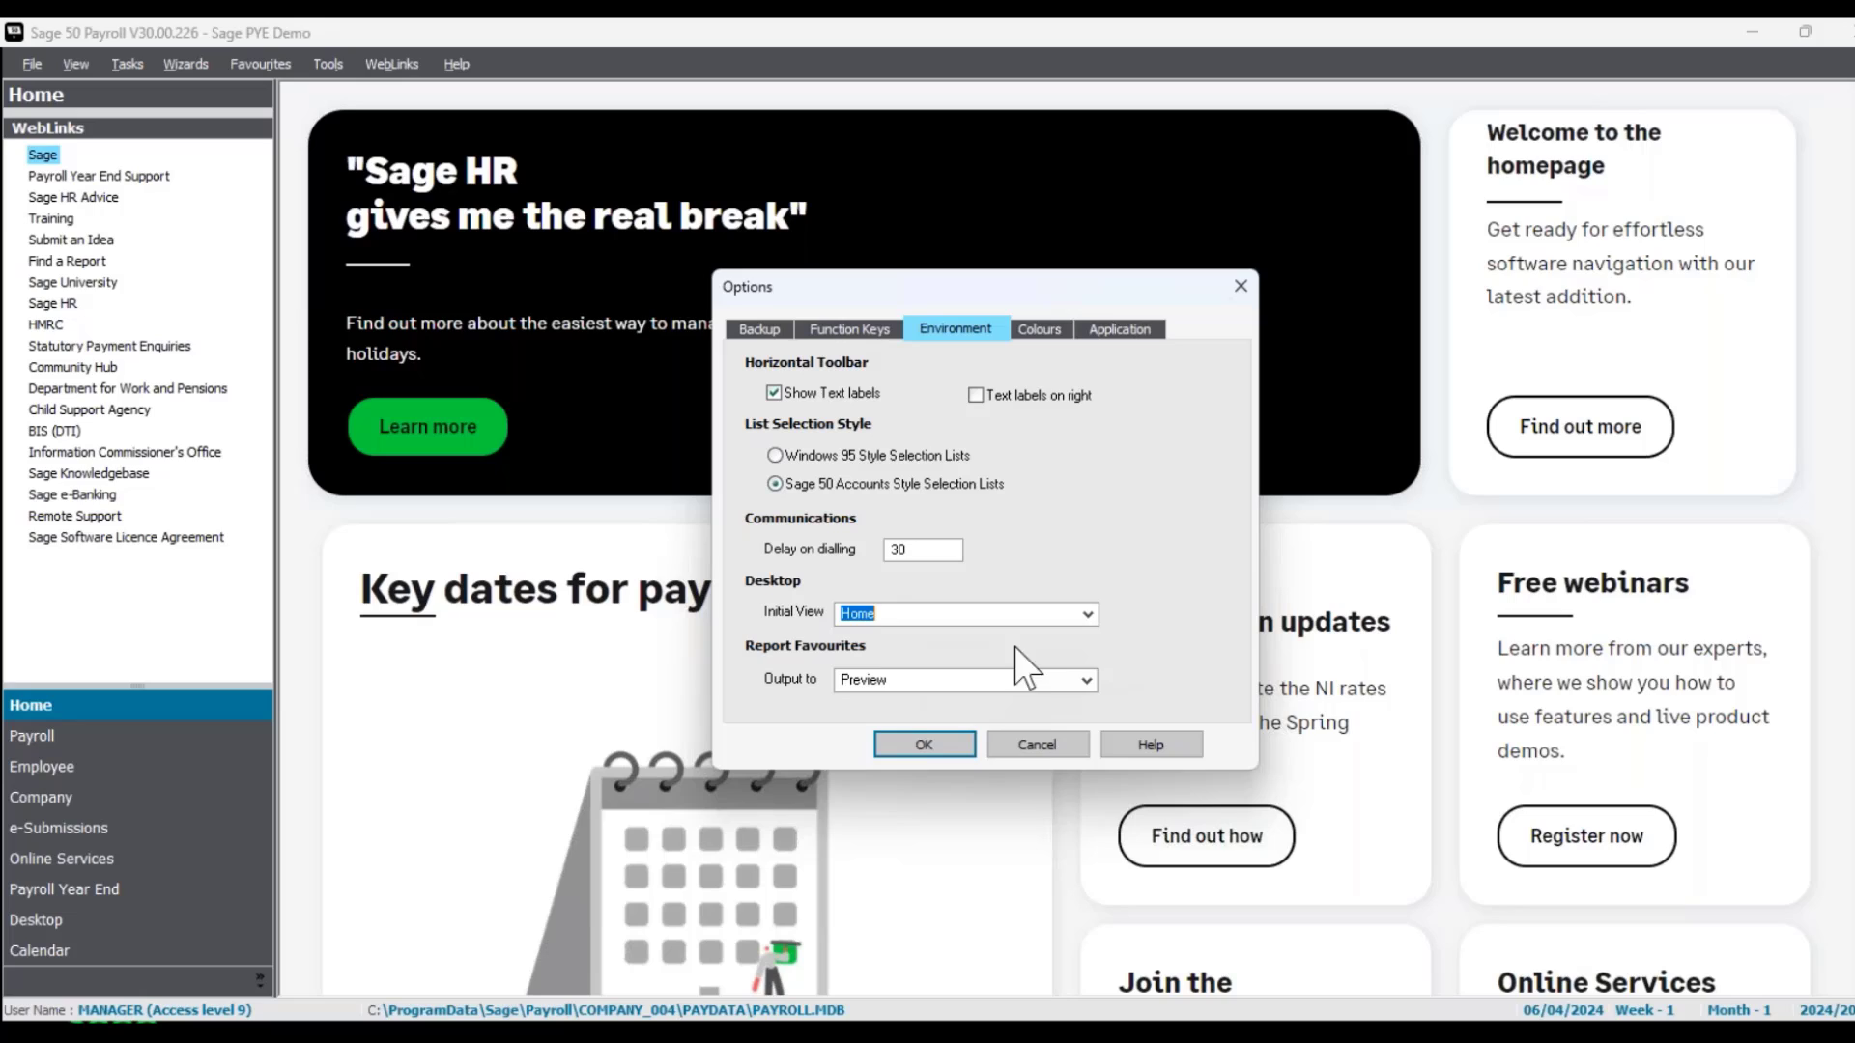
click(1088, 616)
click(1084, 623)
click(1086, 618)
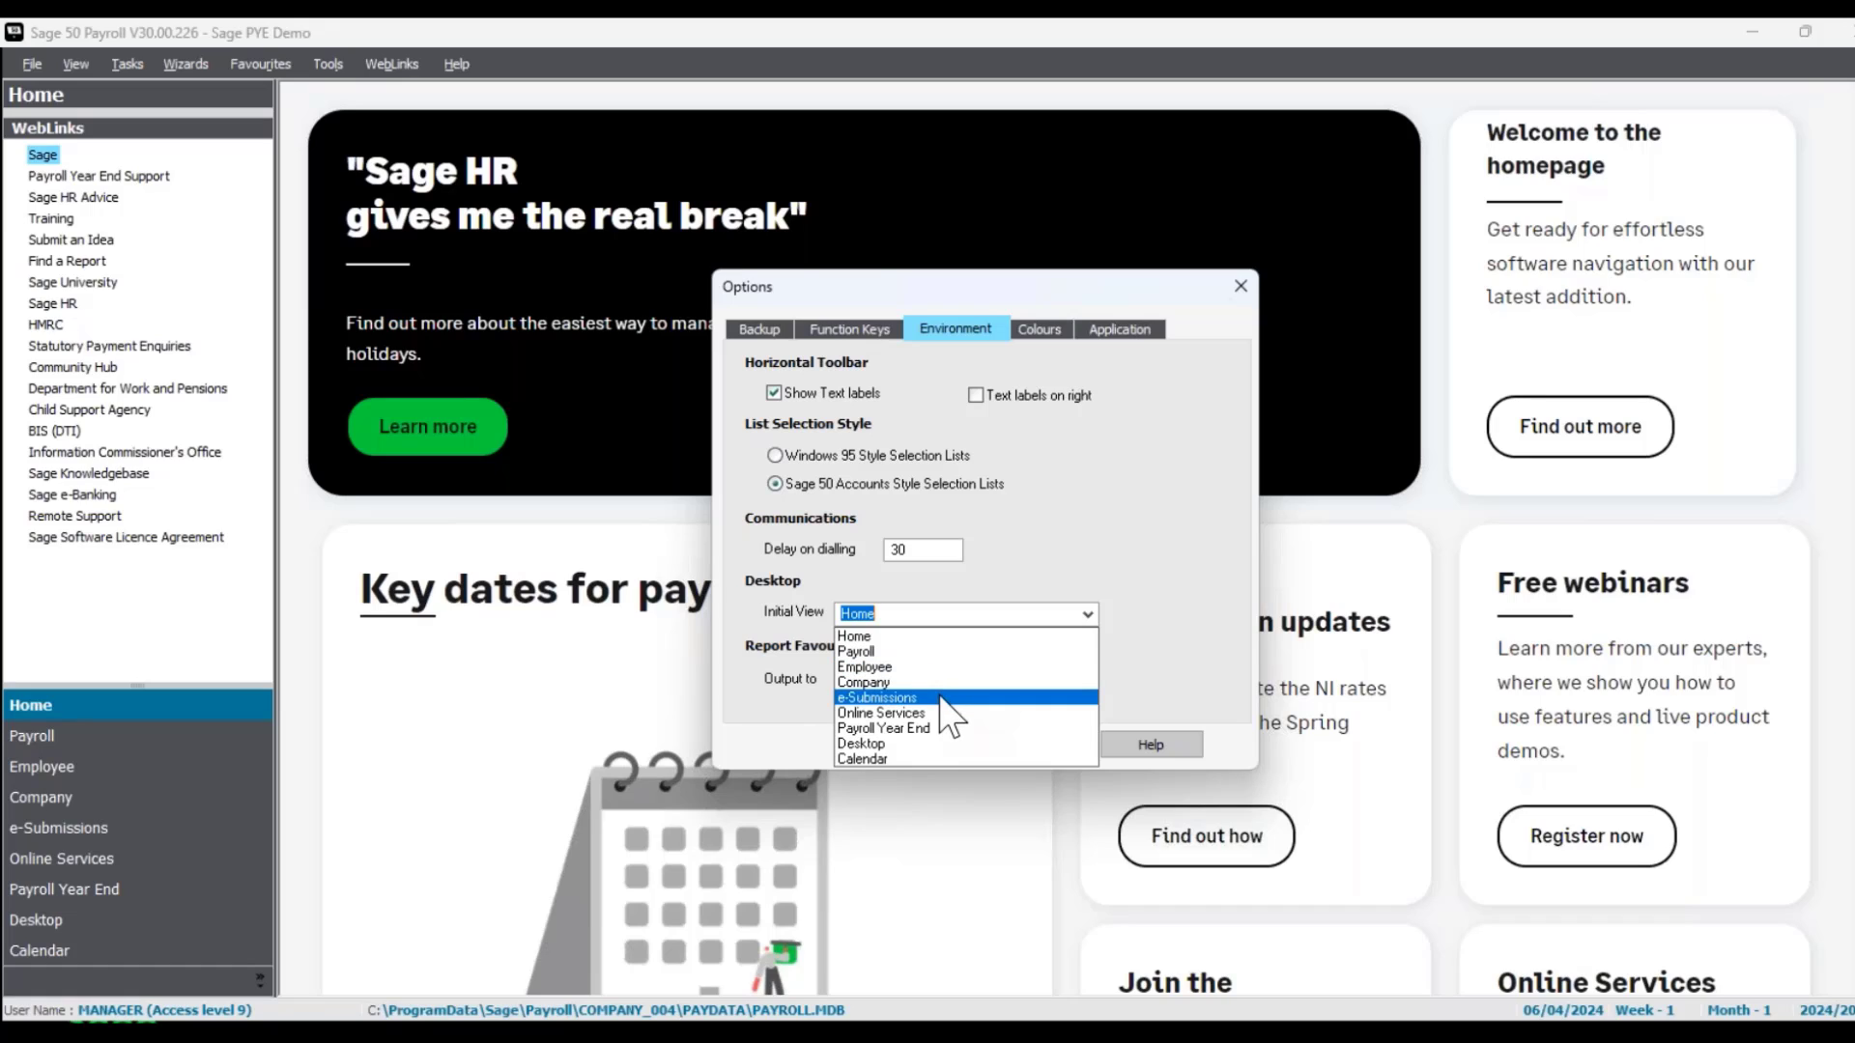
click(914, 760)
Step: Set the desktop's initial view to Payroll and confirm the options
click(1086, 615)
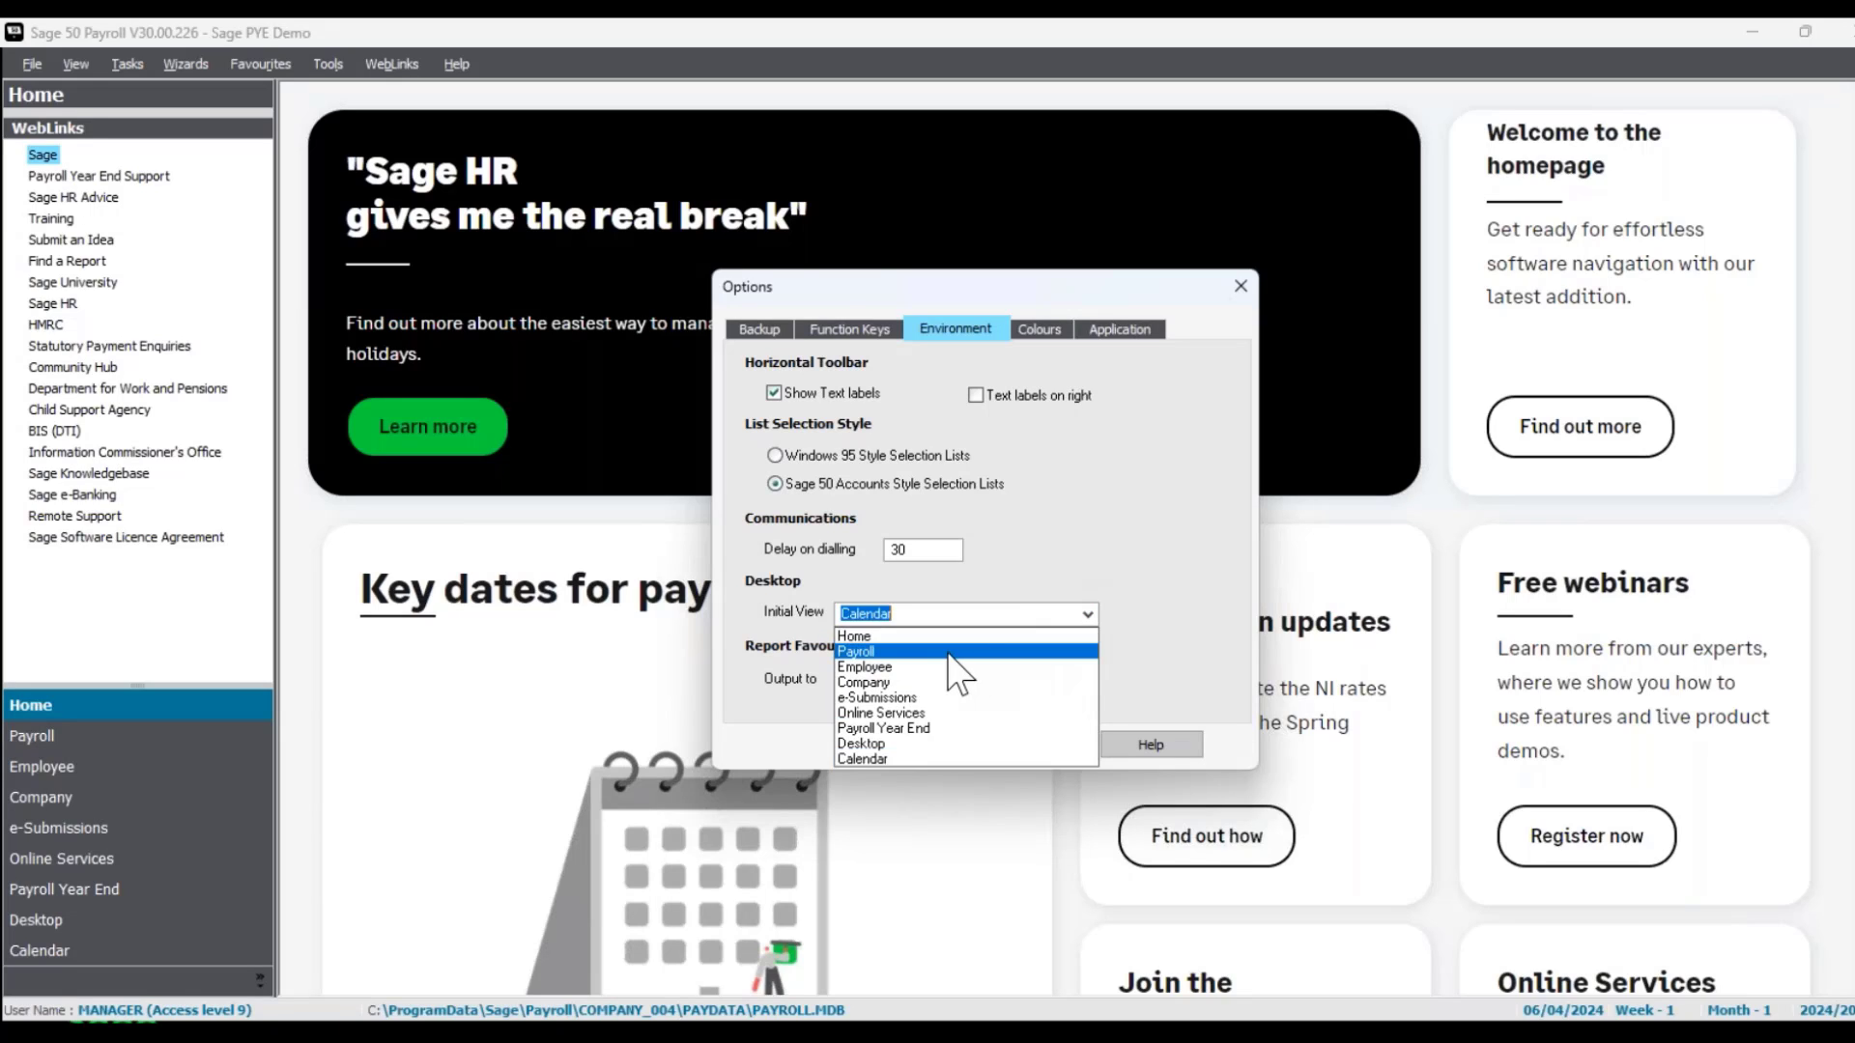
click(947, 652)
click(889, 611)
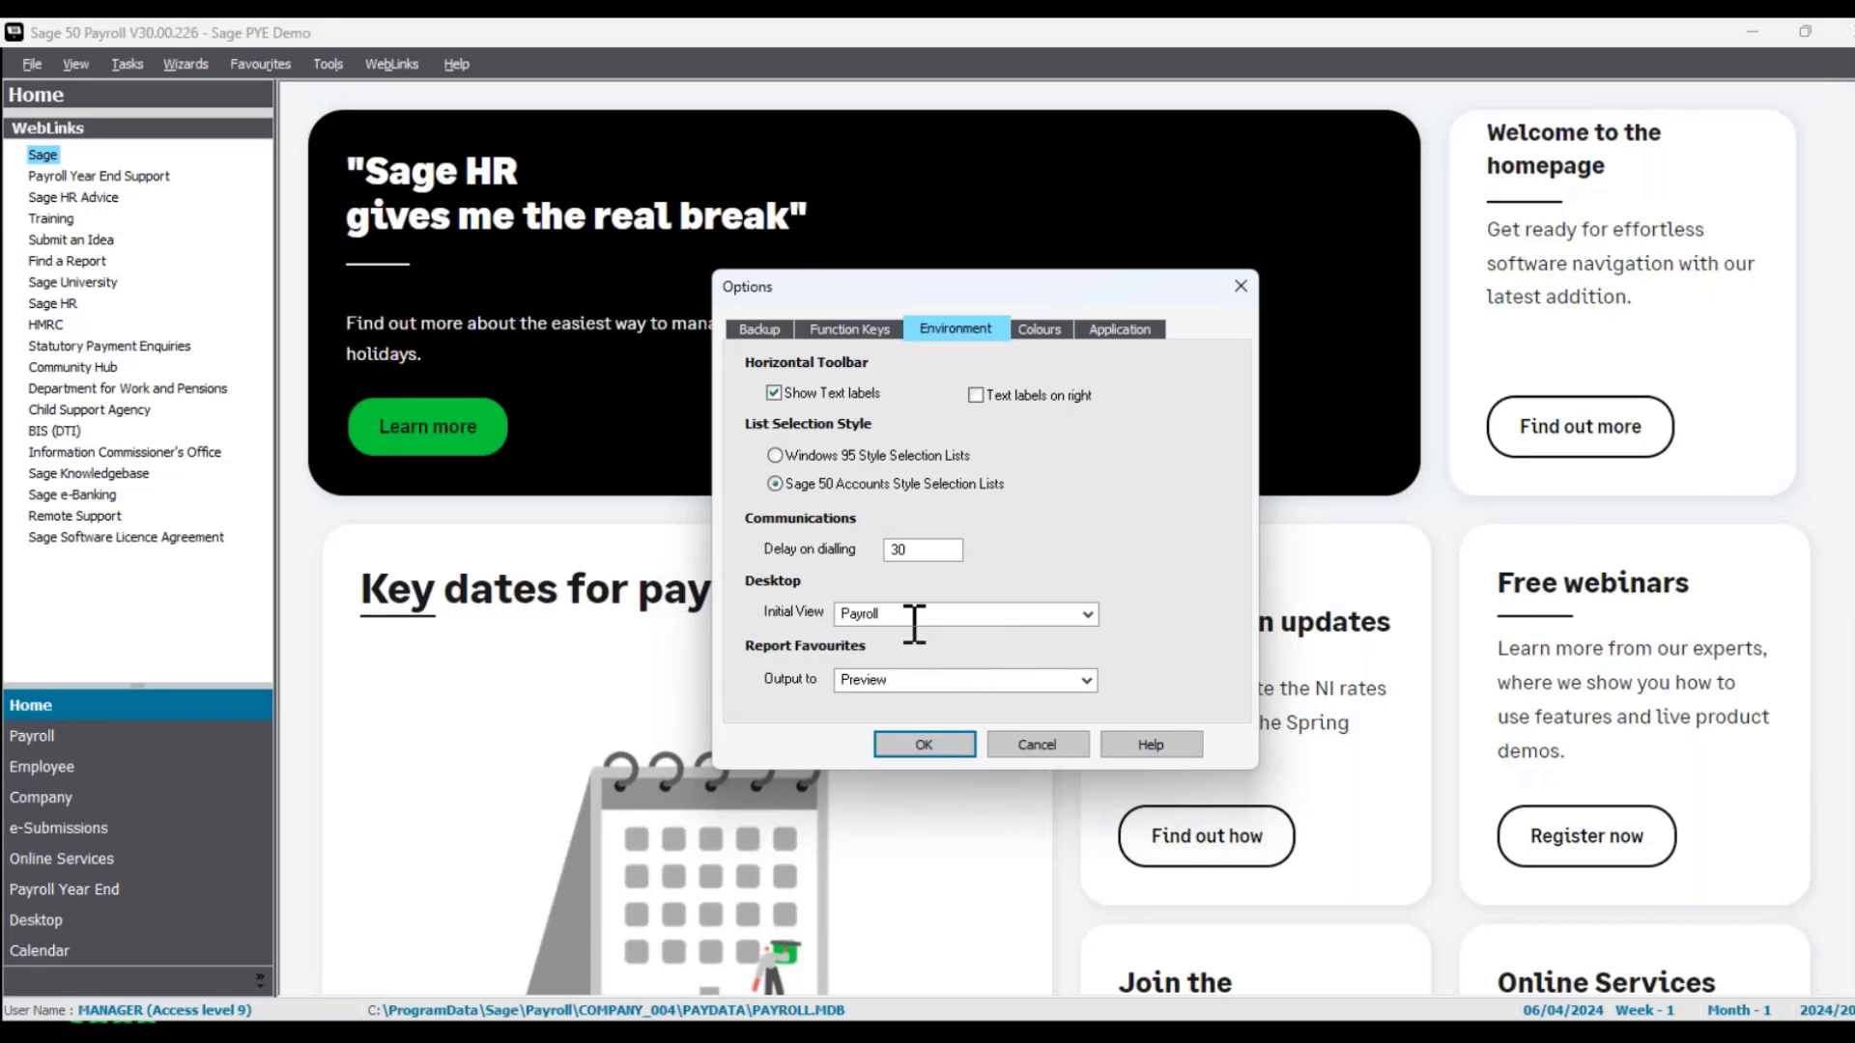
click(931, 746)
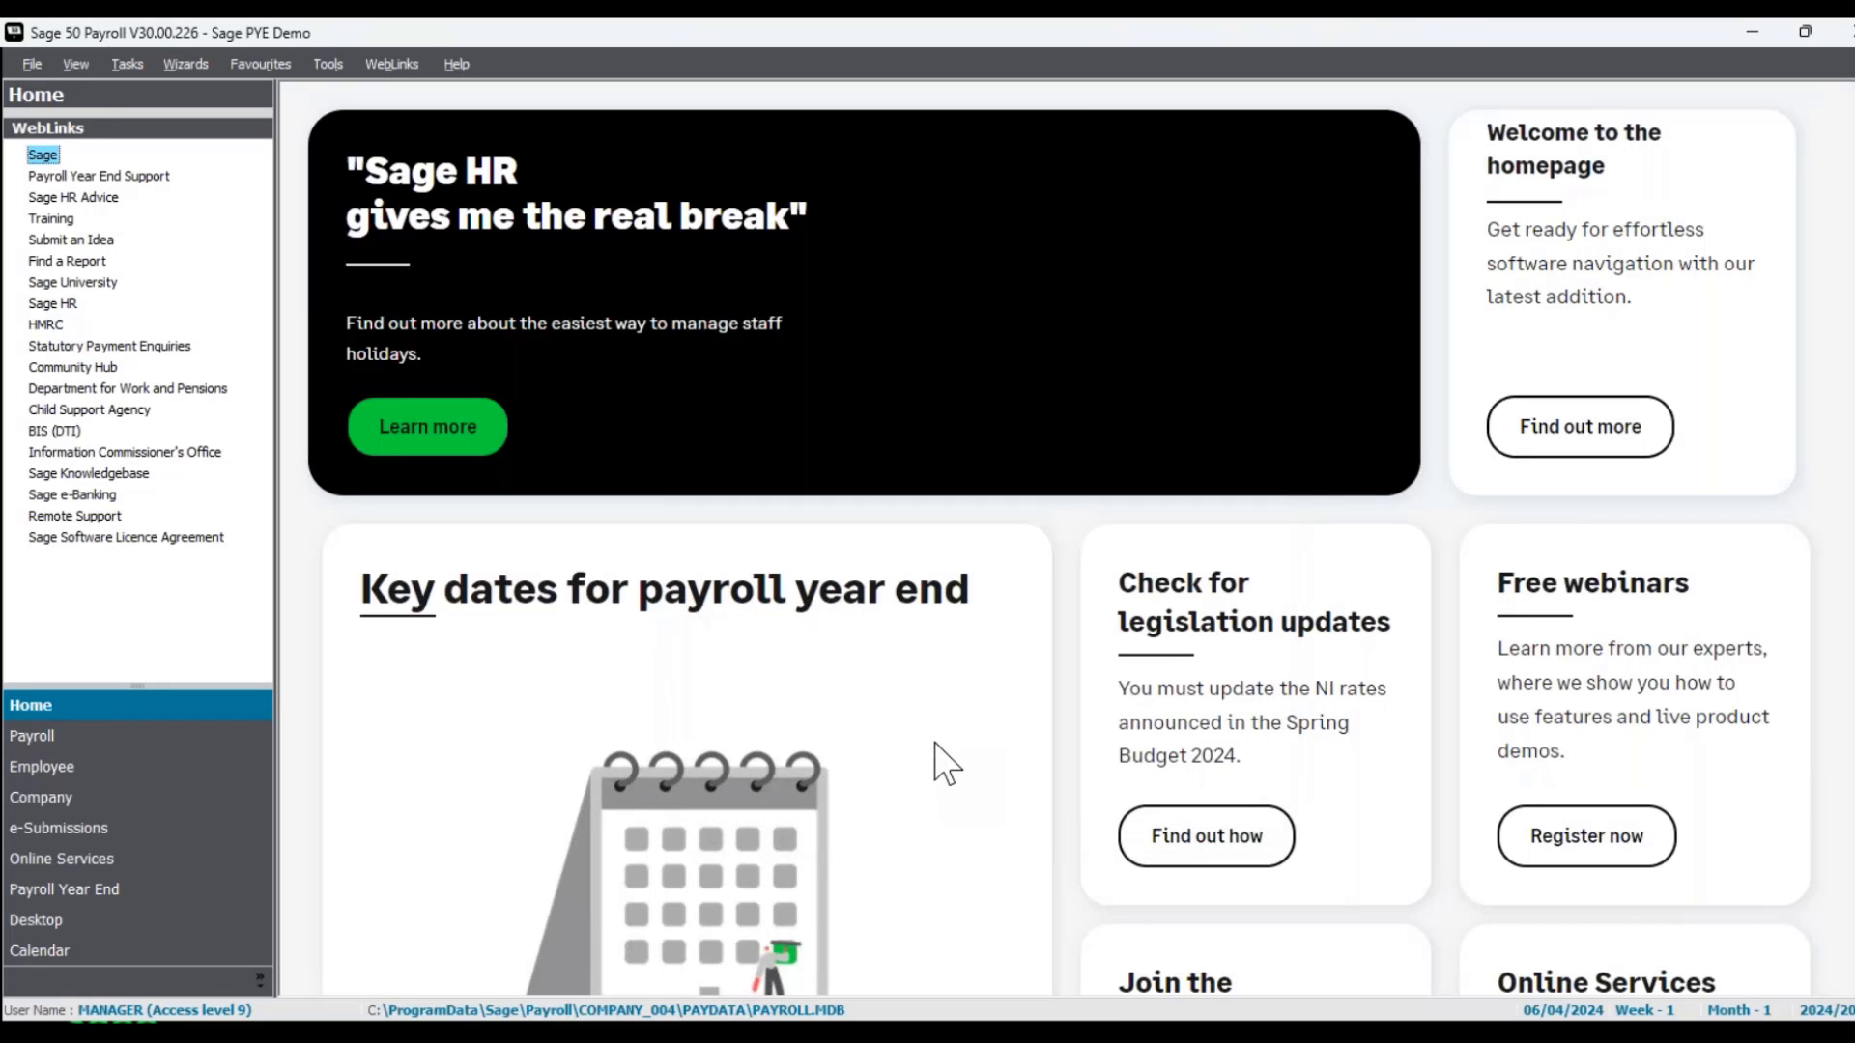
Step: Switch to the Payroll module, select employee 9 and open the paternity recording form for them
click(190, 739)
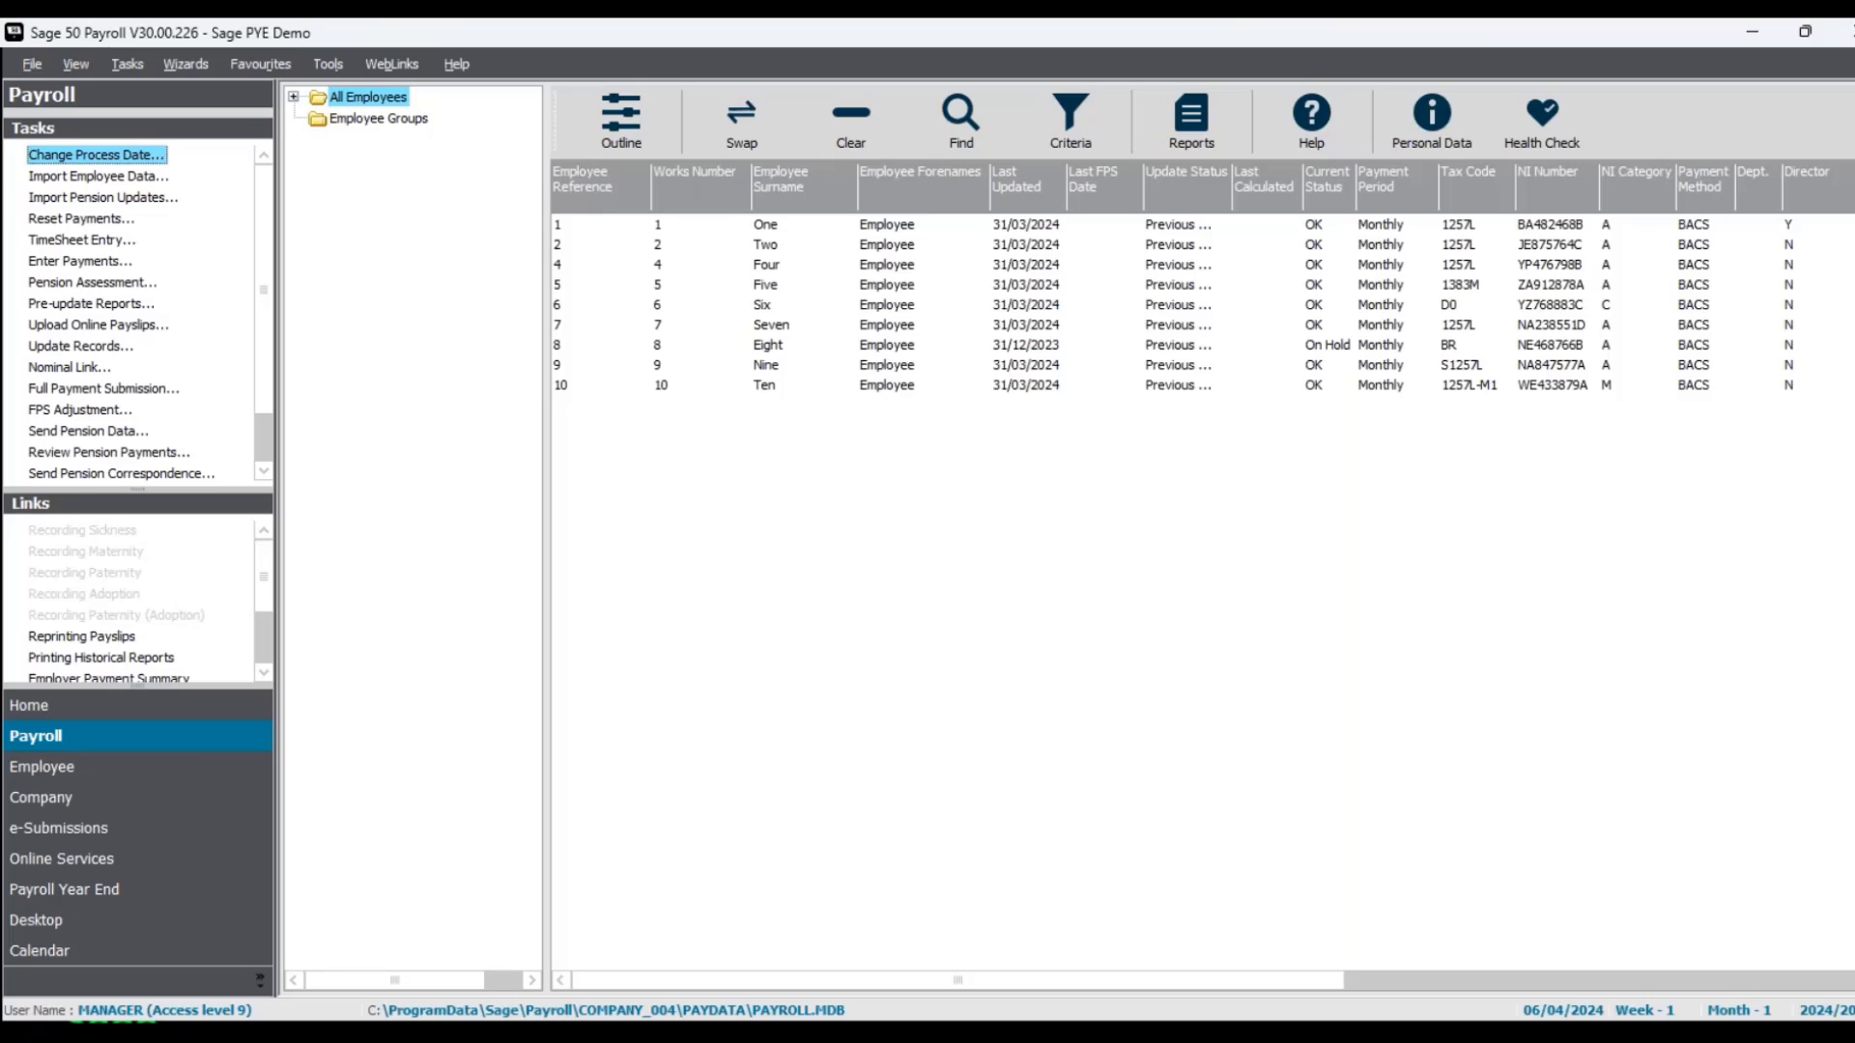
click(890, 369)
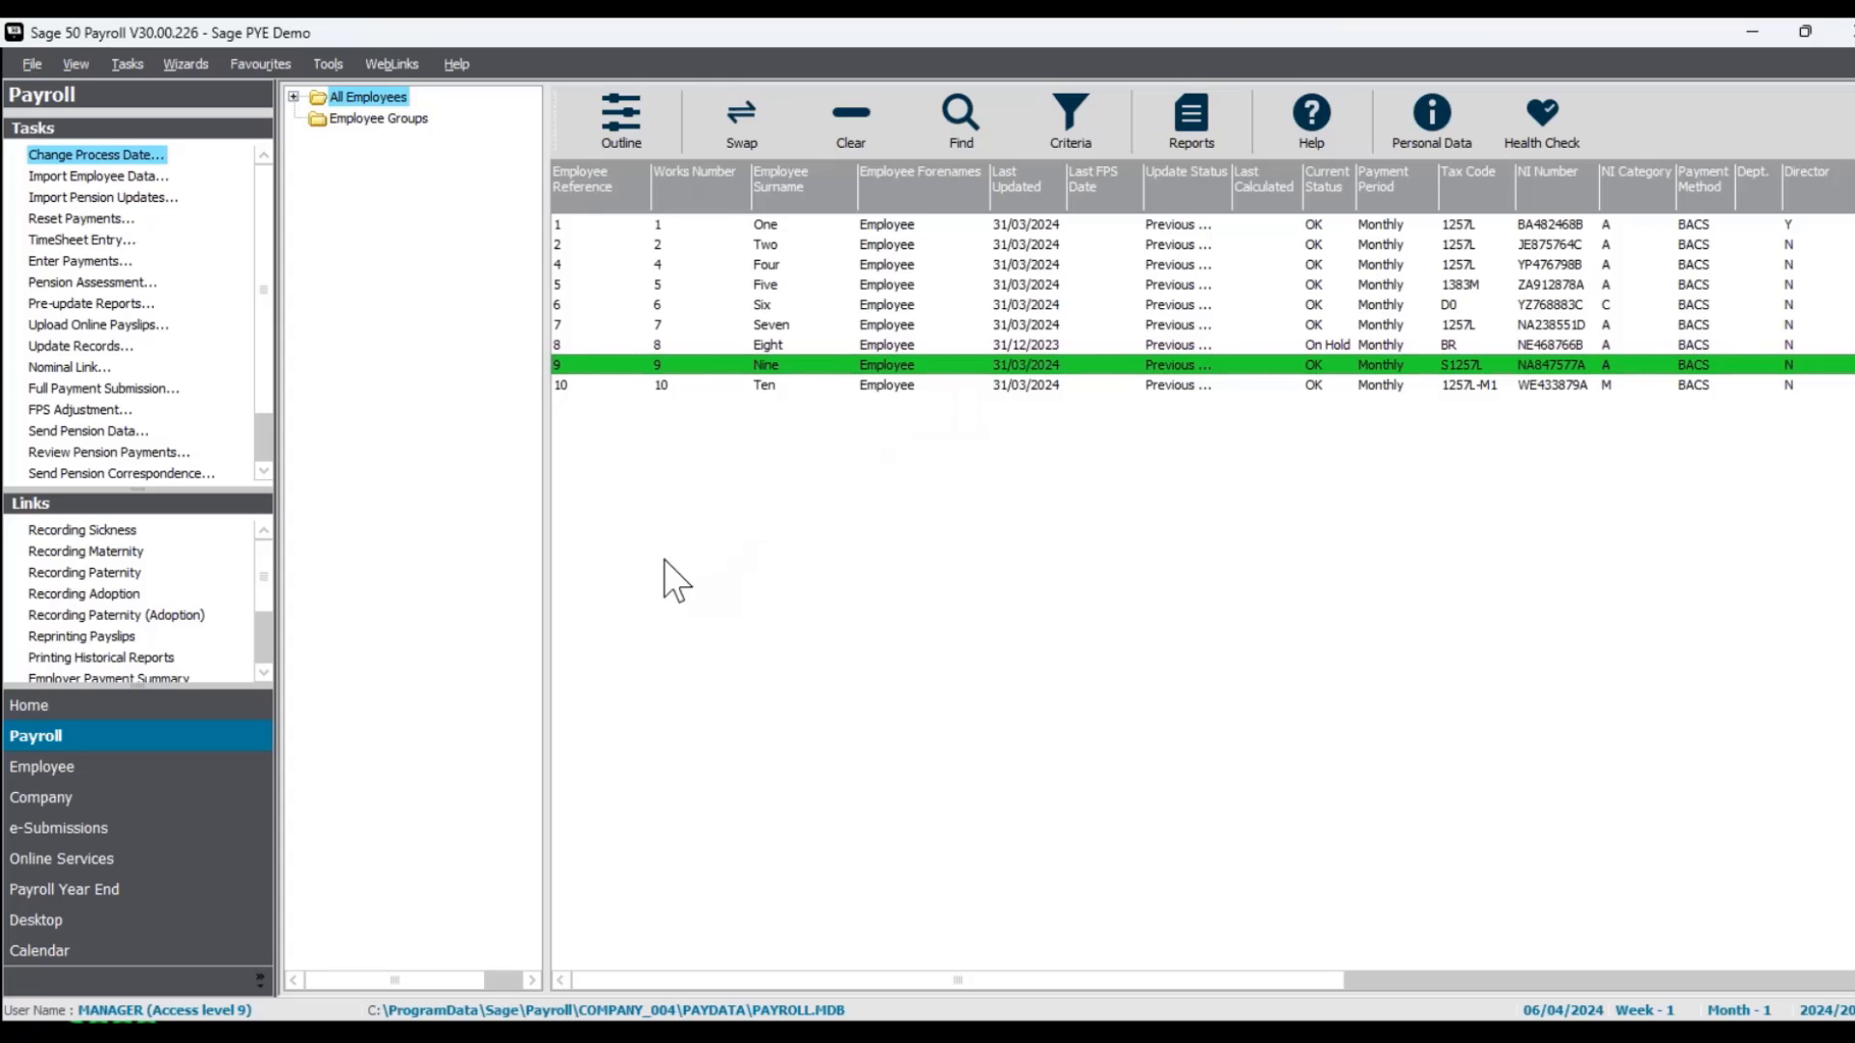
click(121, 576)
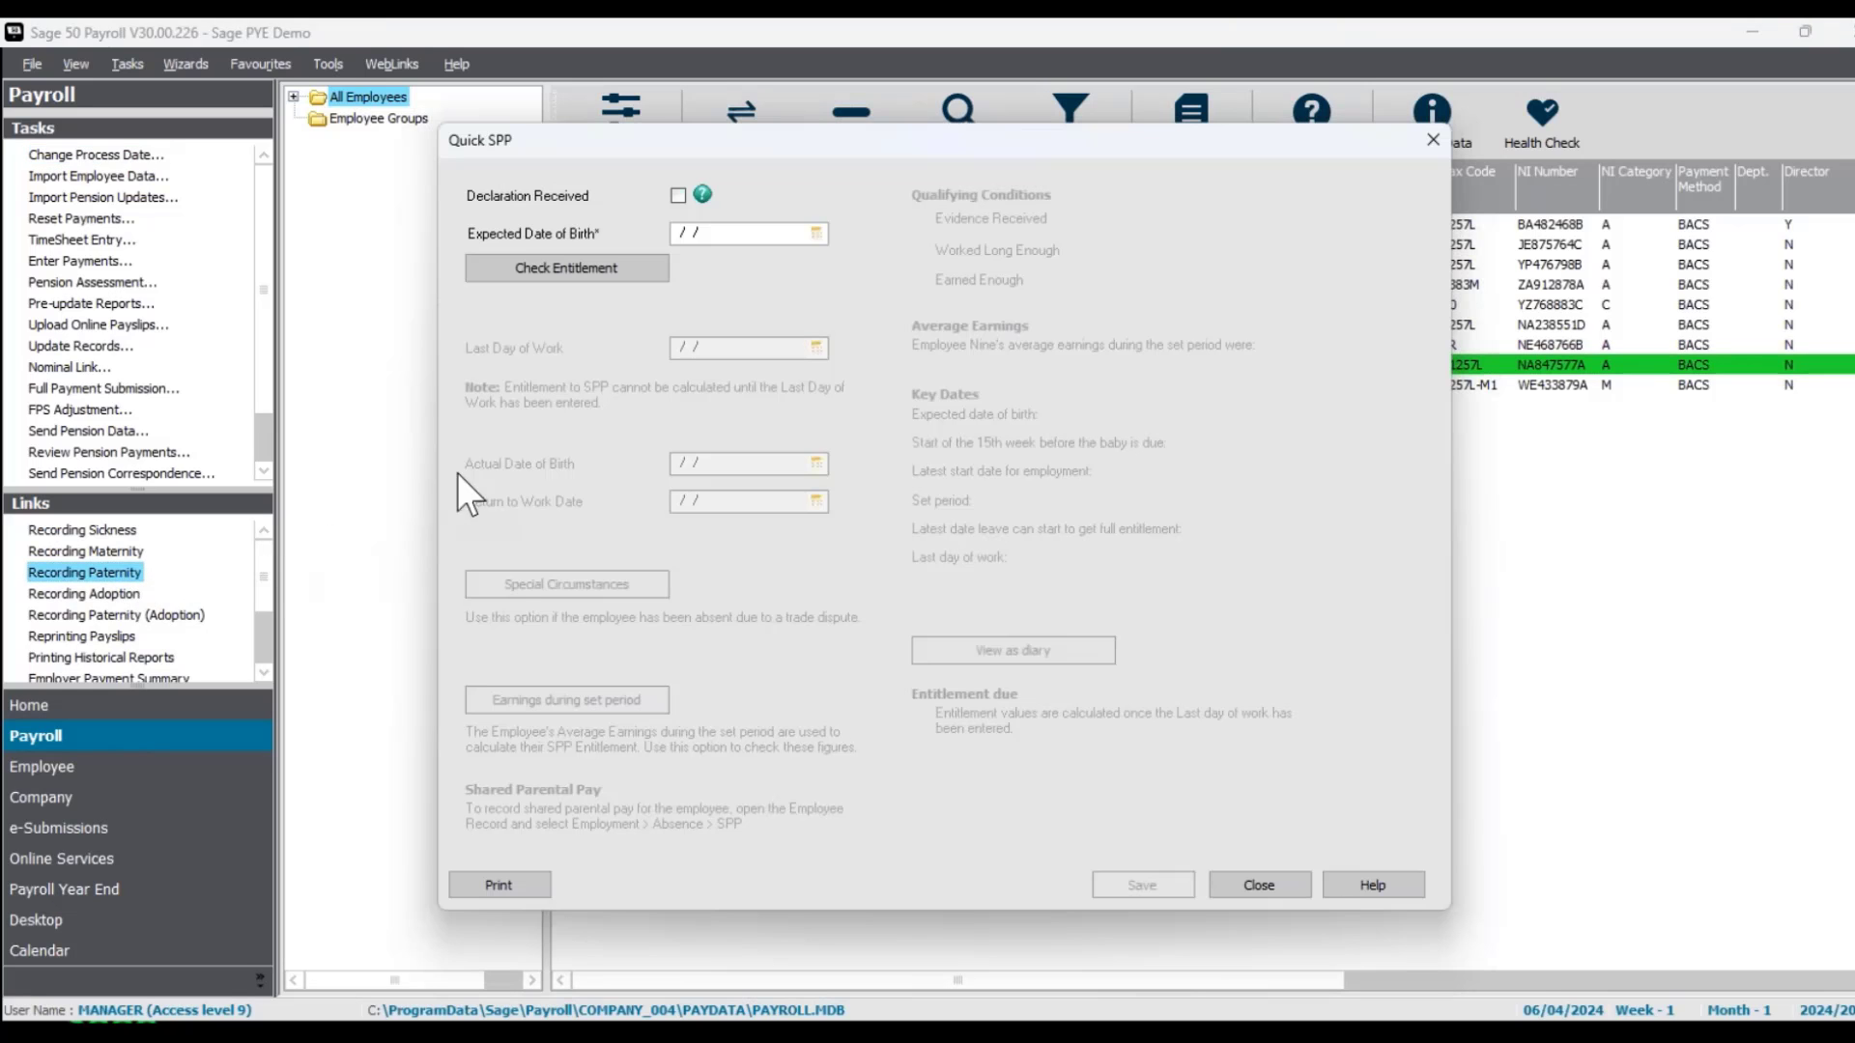
Step: Mark the declaration as received, set the baby's expected date to 12/04/2024 and check the SPP entitlement
click(680, 195)
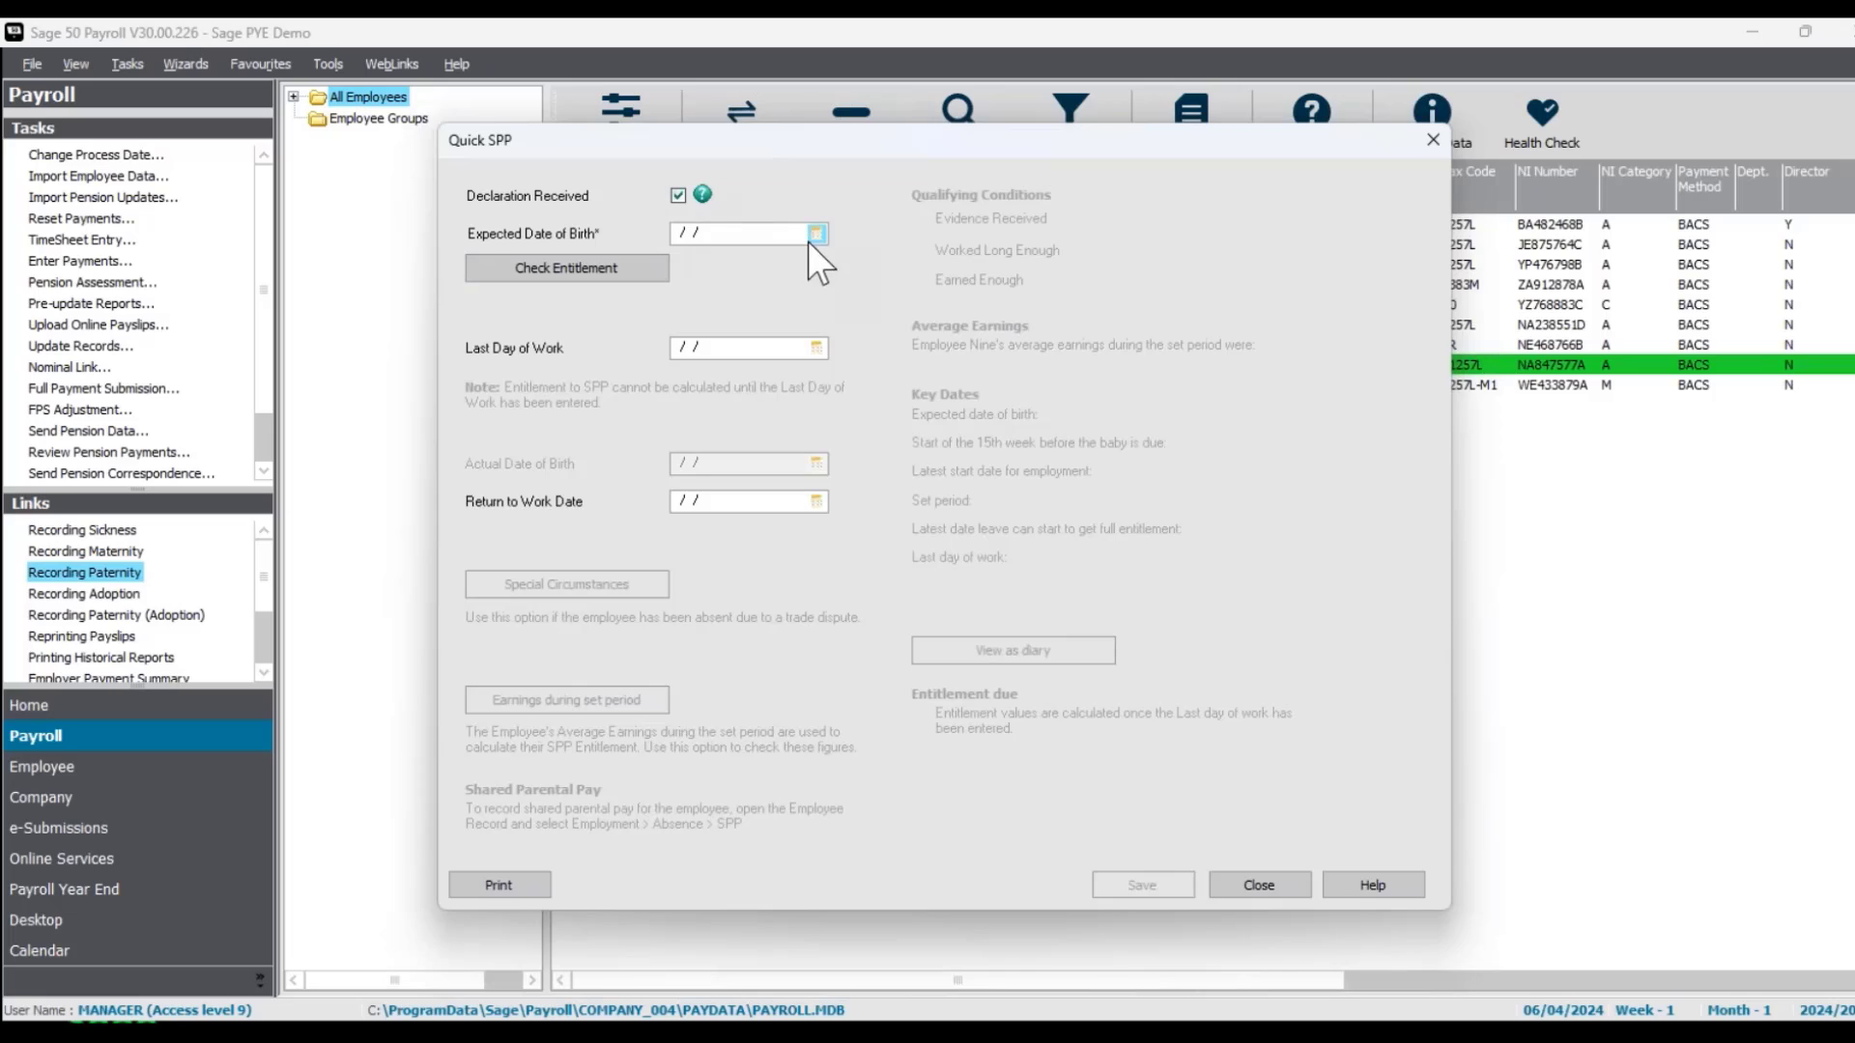
click(815, 232)
click(854, 260)
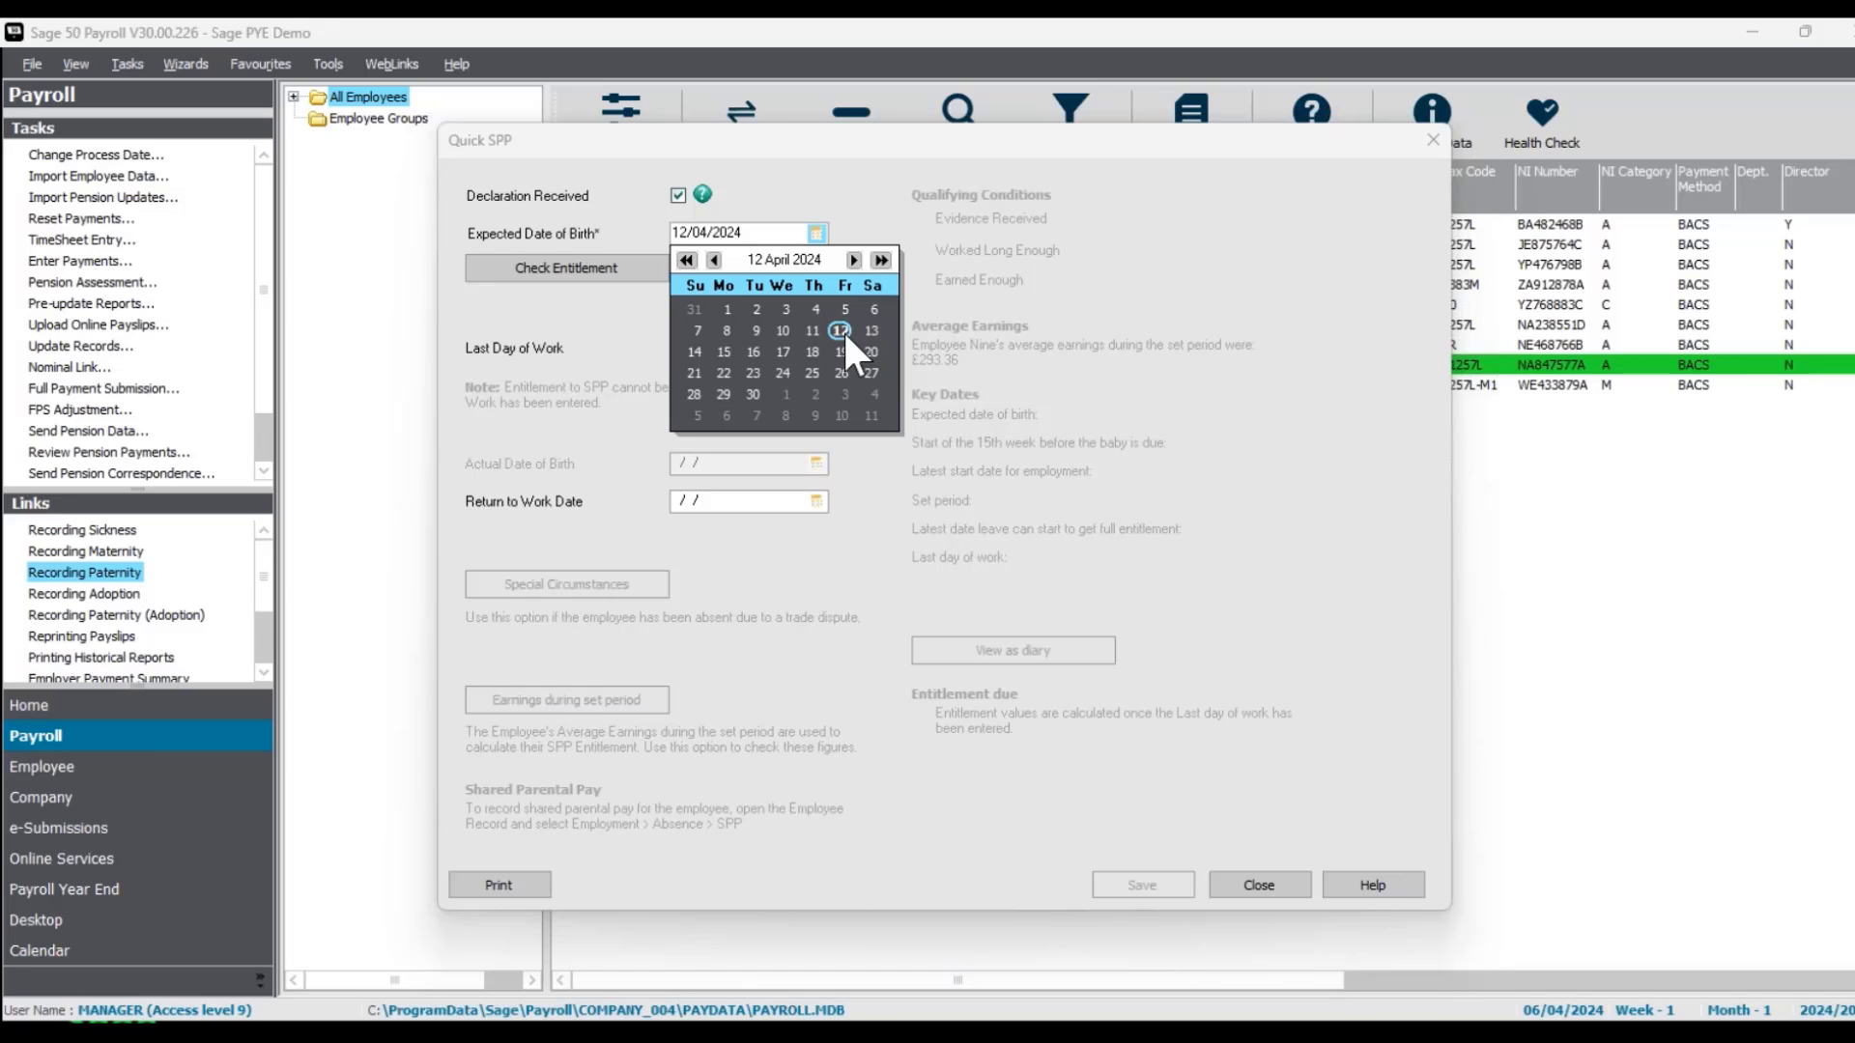
click(810, 181)
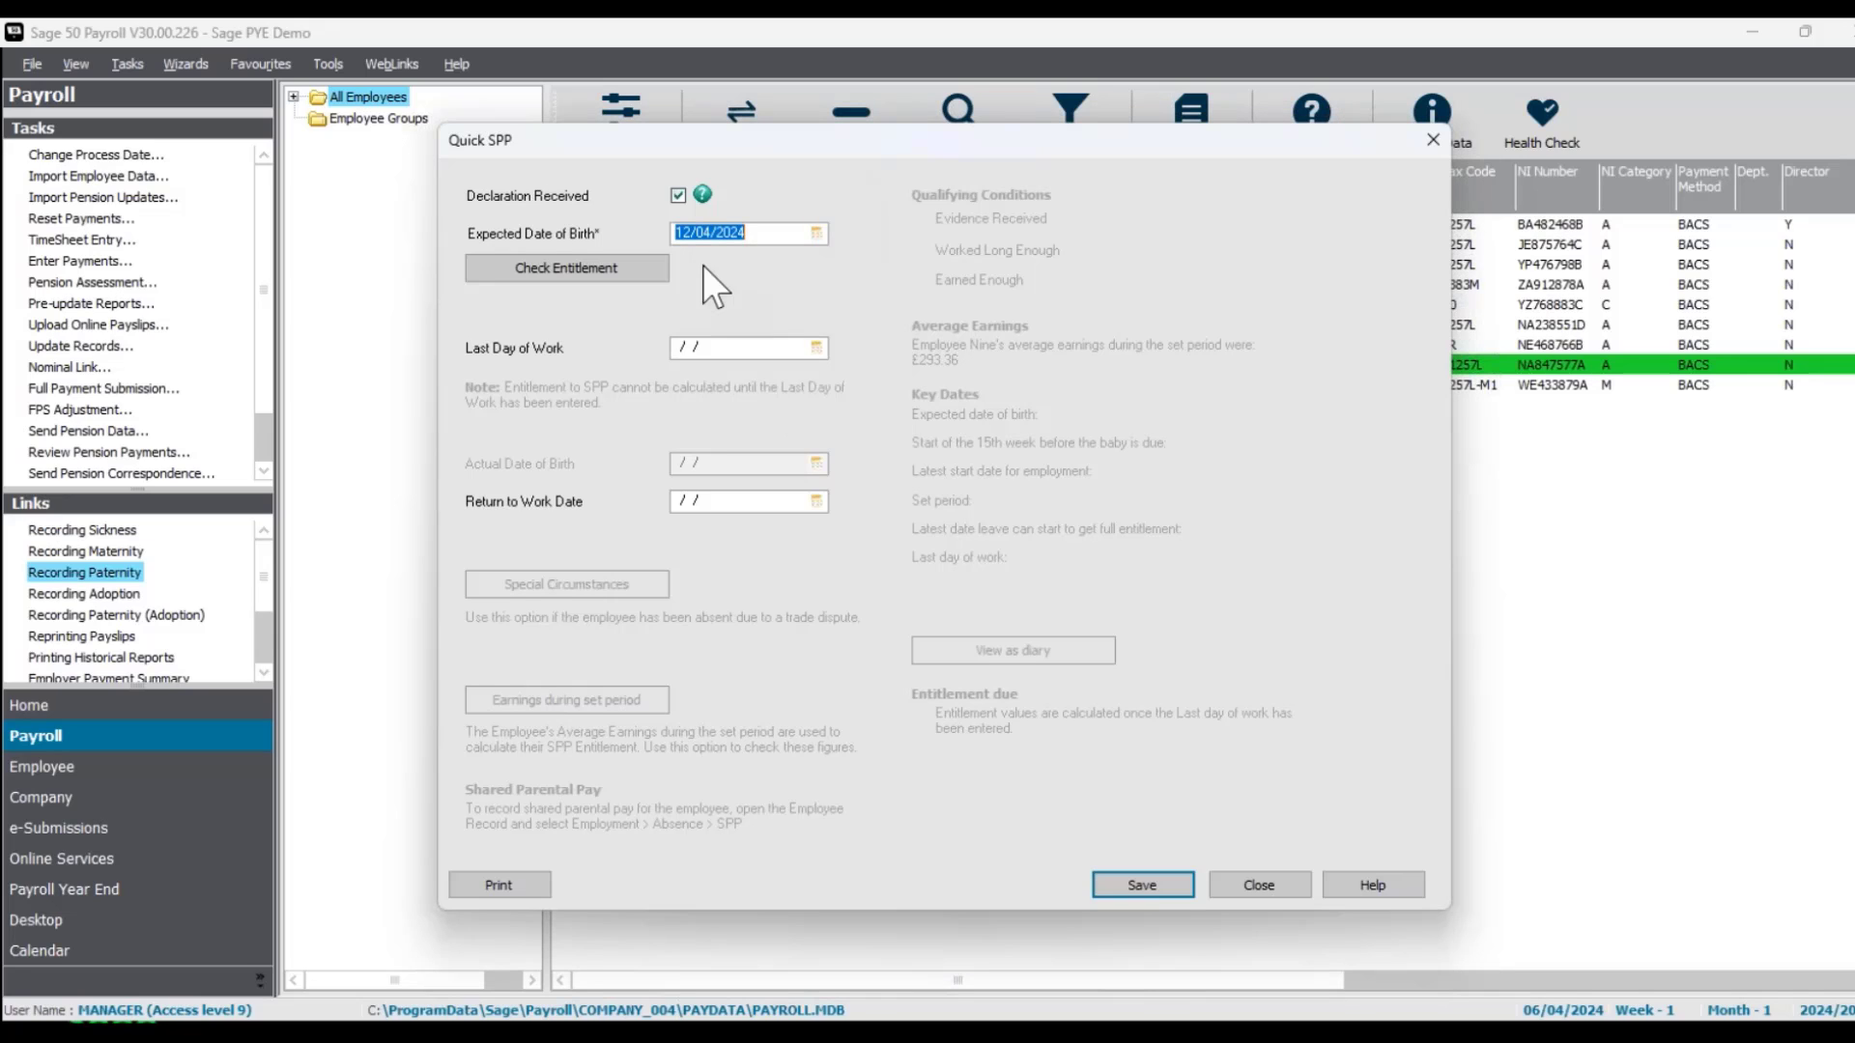
click(560, 271)
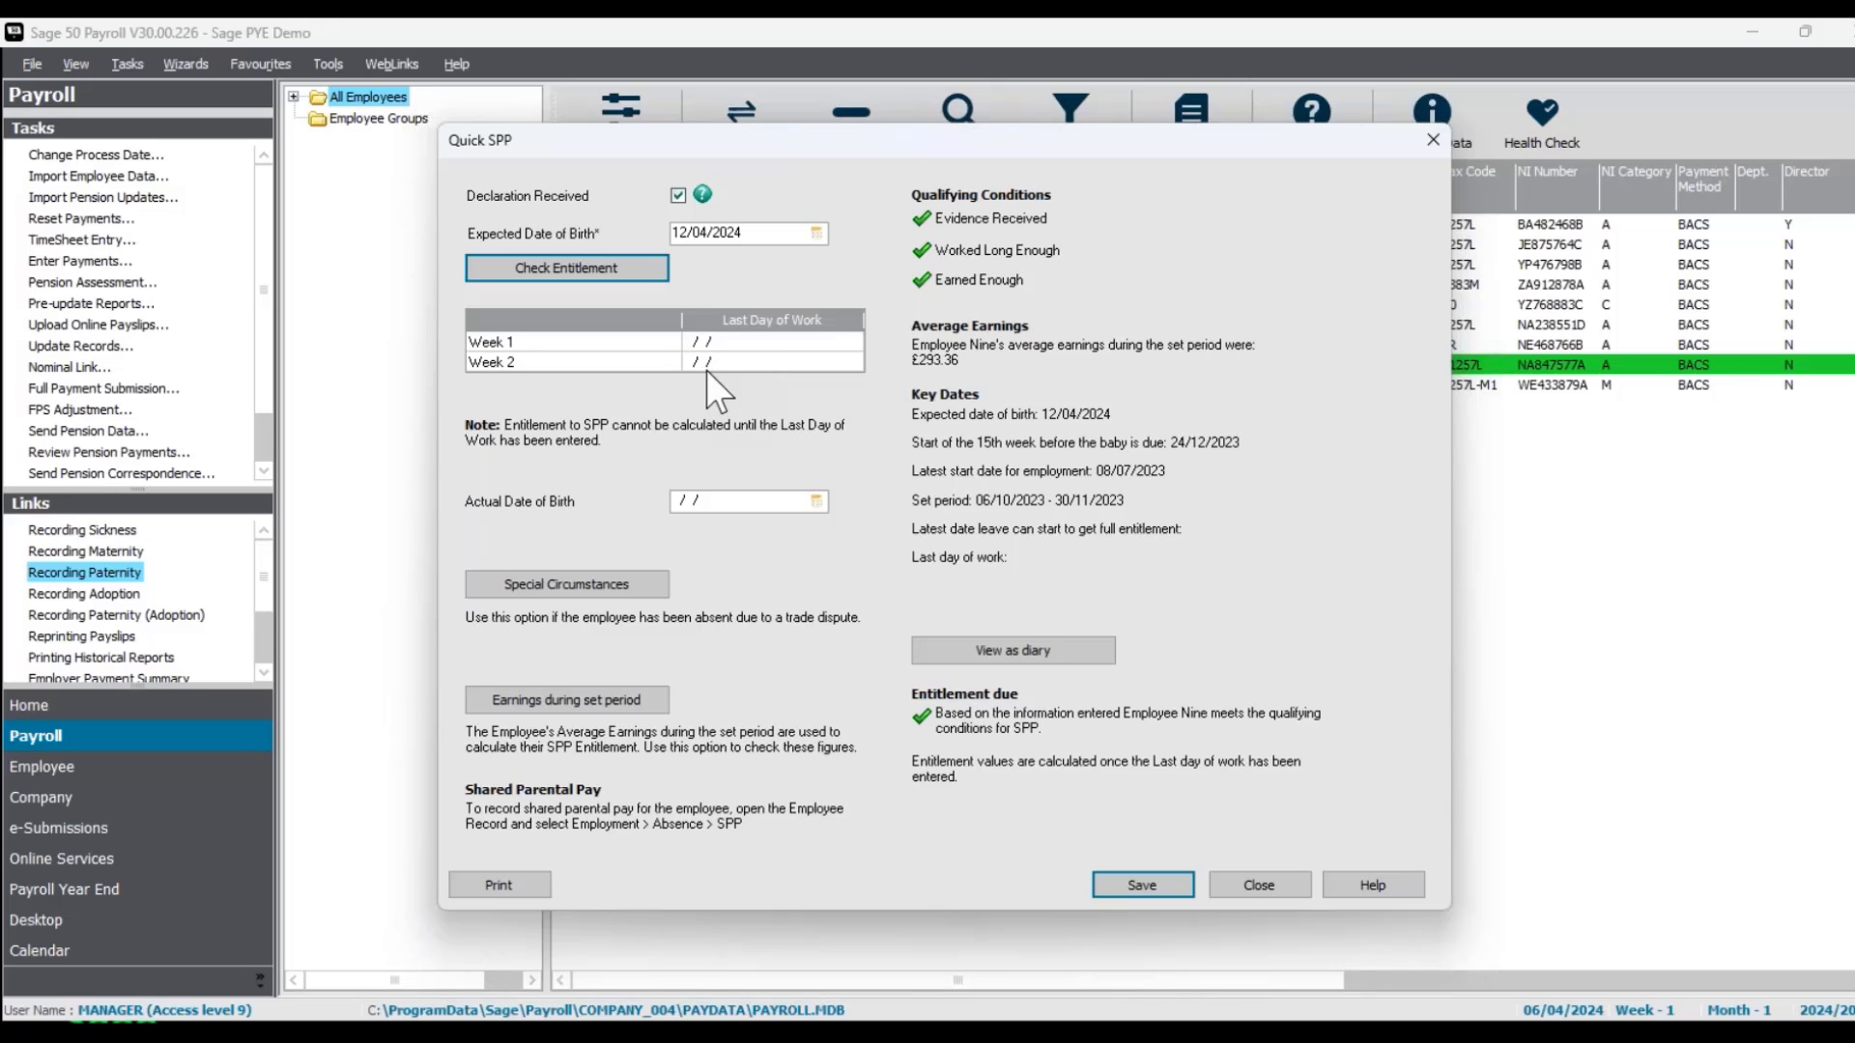
Step: Set the Week 1 last day of work to 11/04/2024
click(736, 344)
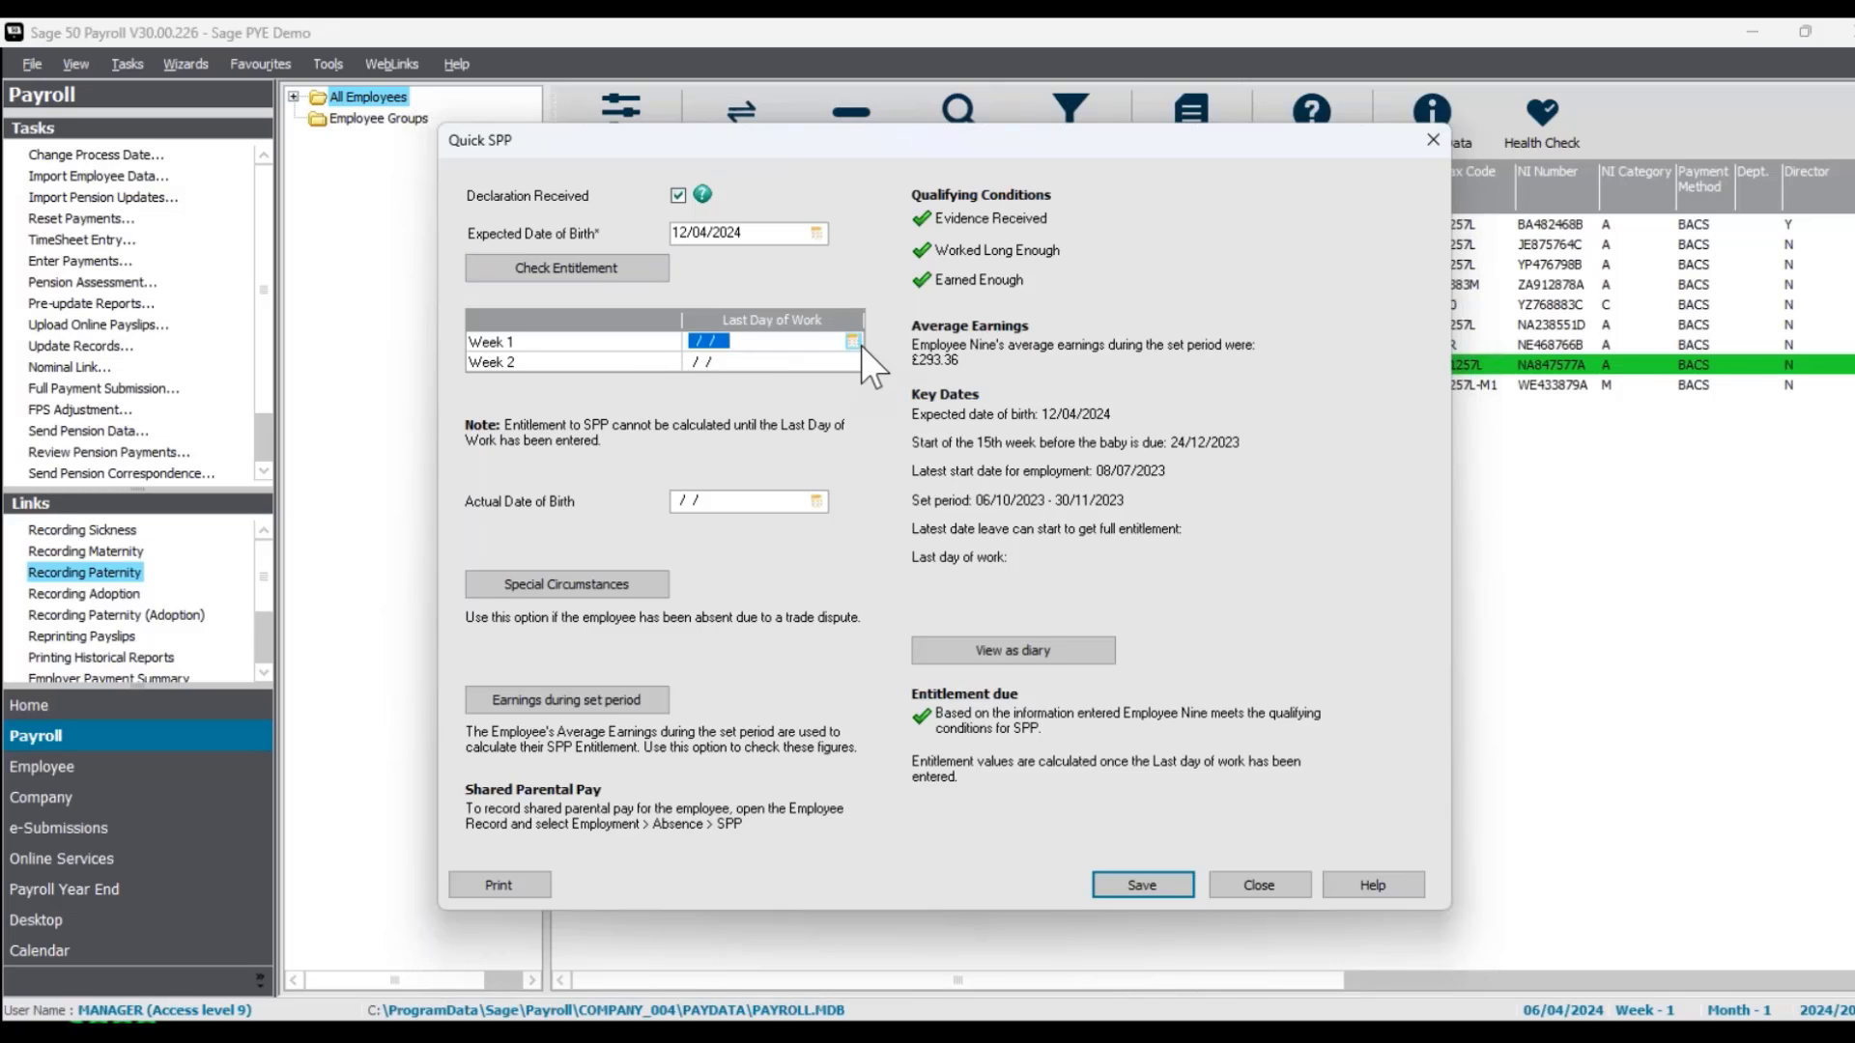
click(853, 342)
click(867, 363)
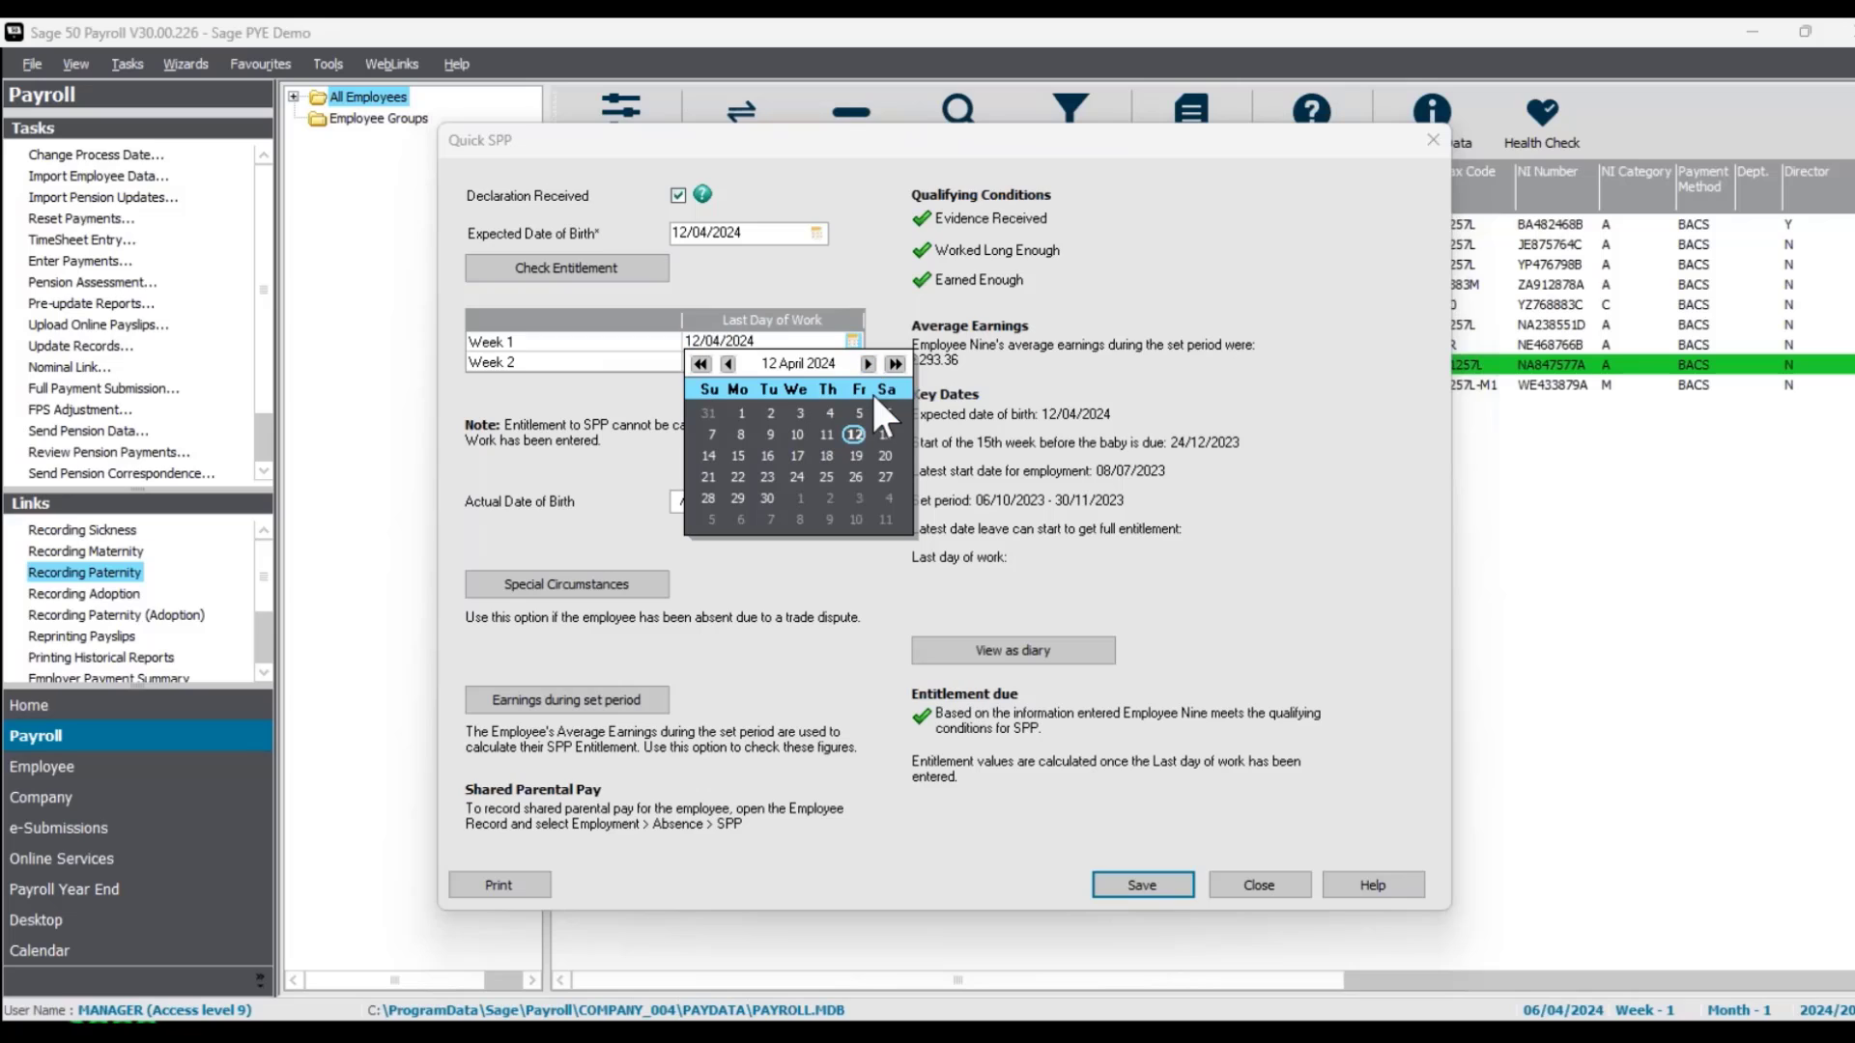
click(829, 434)
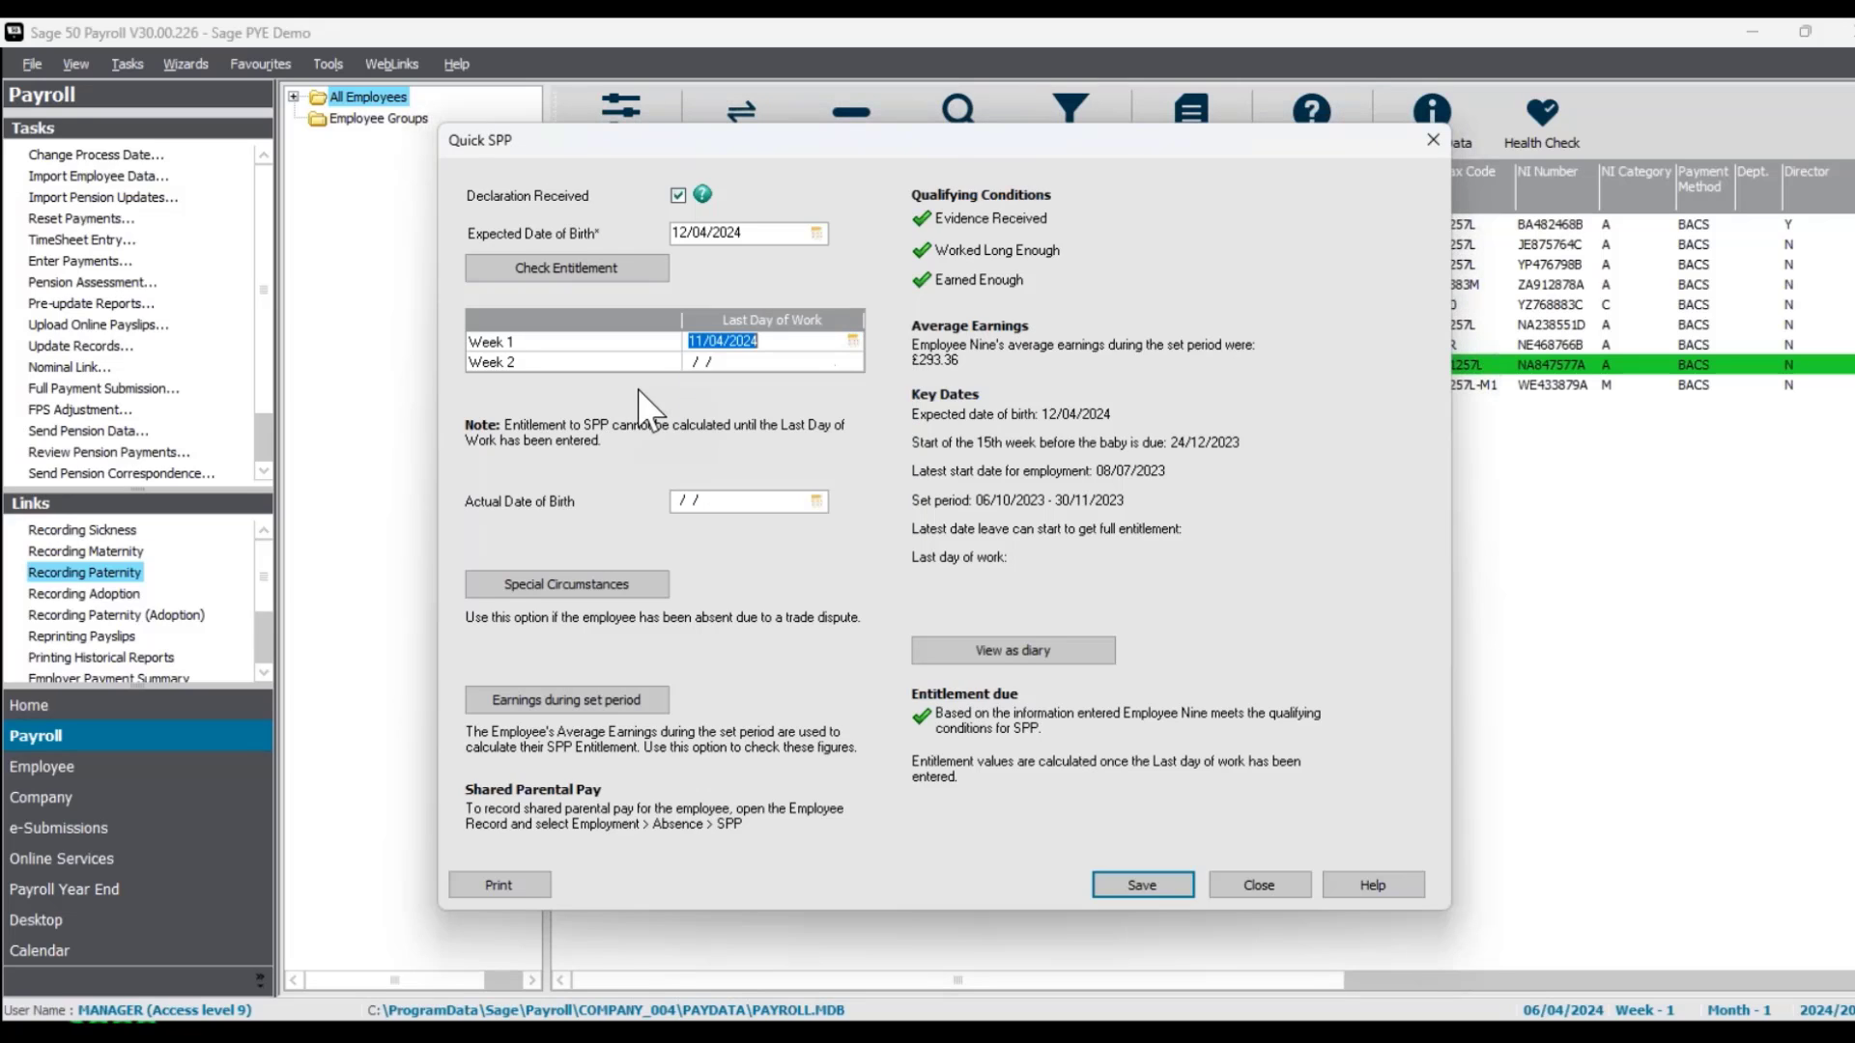
Step: Set the Week 2 last day of work to 30/10/2024, then close Quick SPP without saving
click(763, 361)
click(852, 362)
click(868, 383)
click(868, 383)
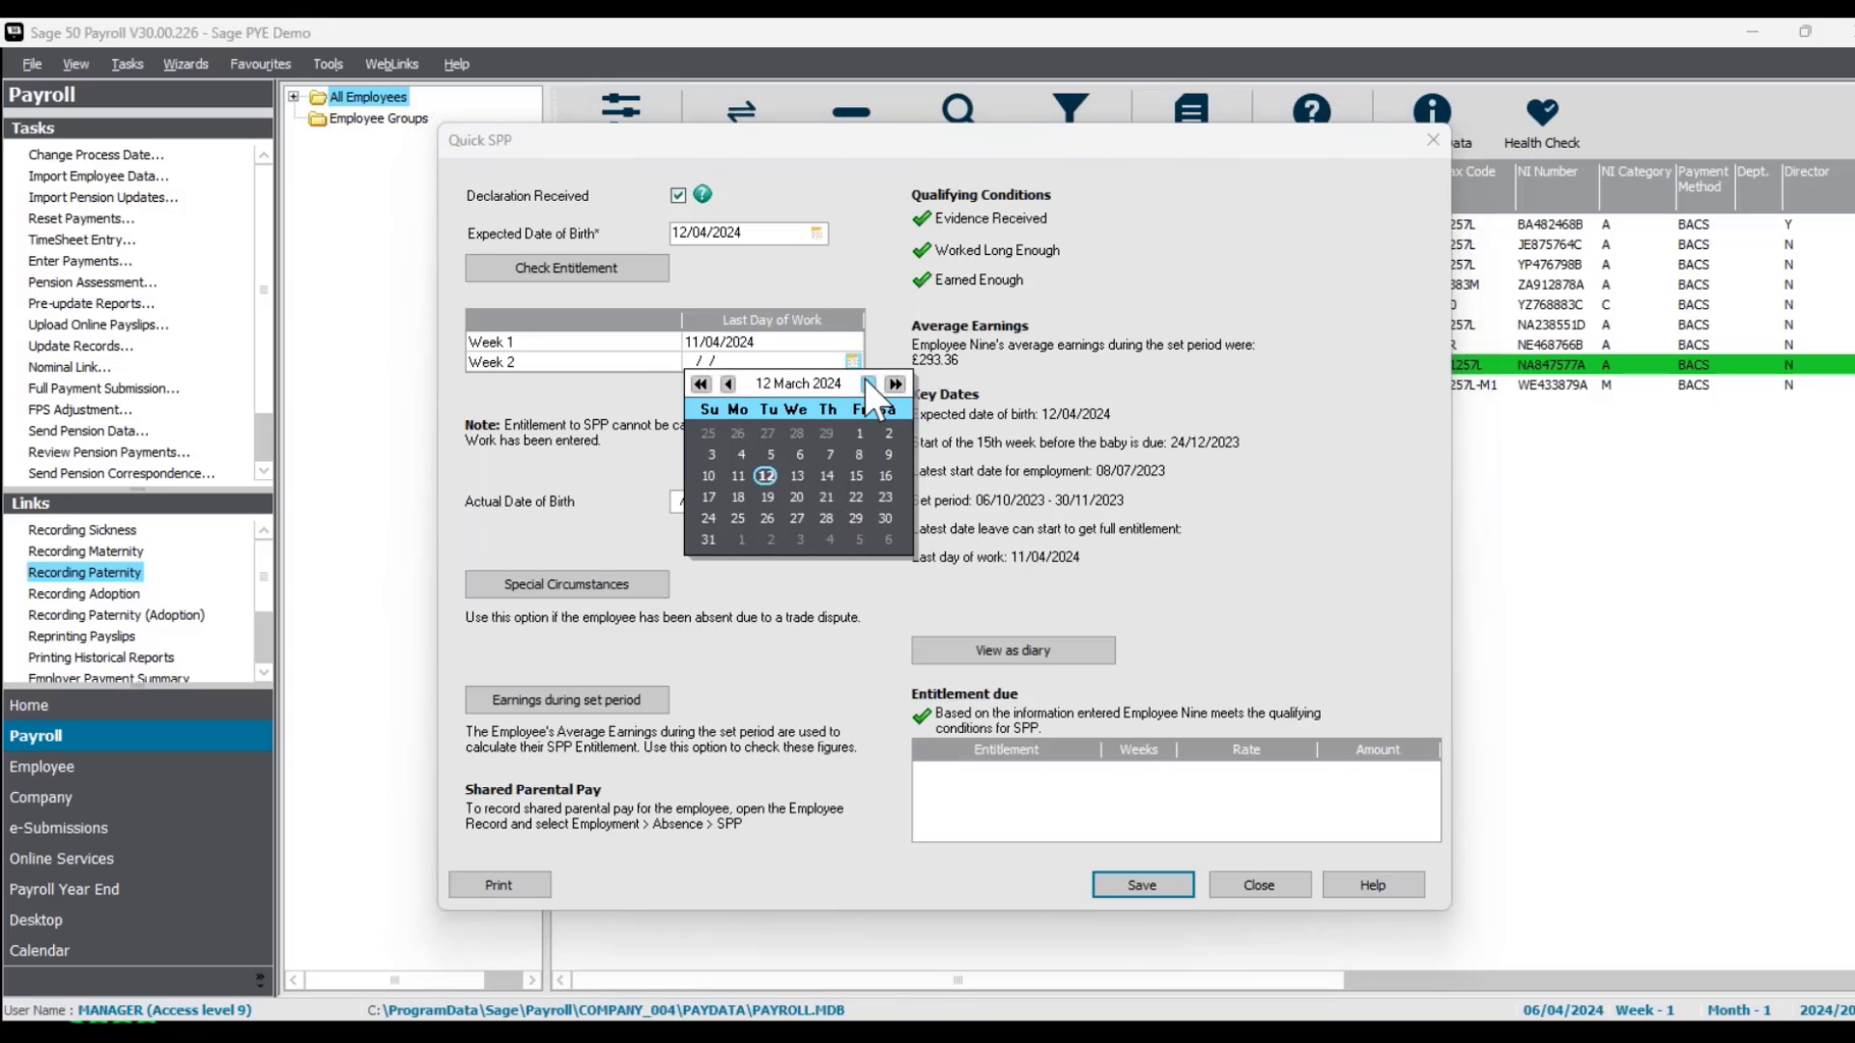
click(868, 383)
click(868, 383)
click(867, 384)
click(868, 383)
click(867, 384)
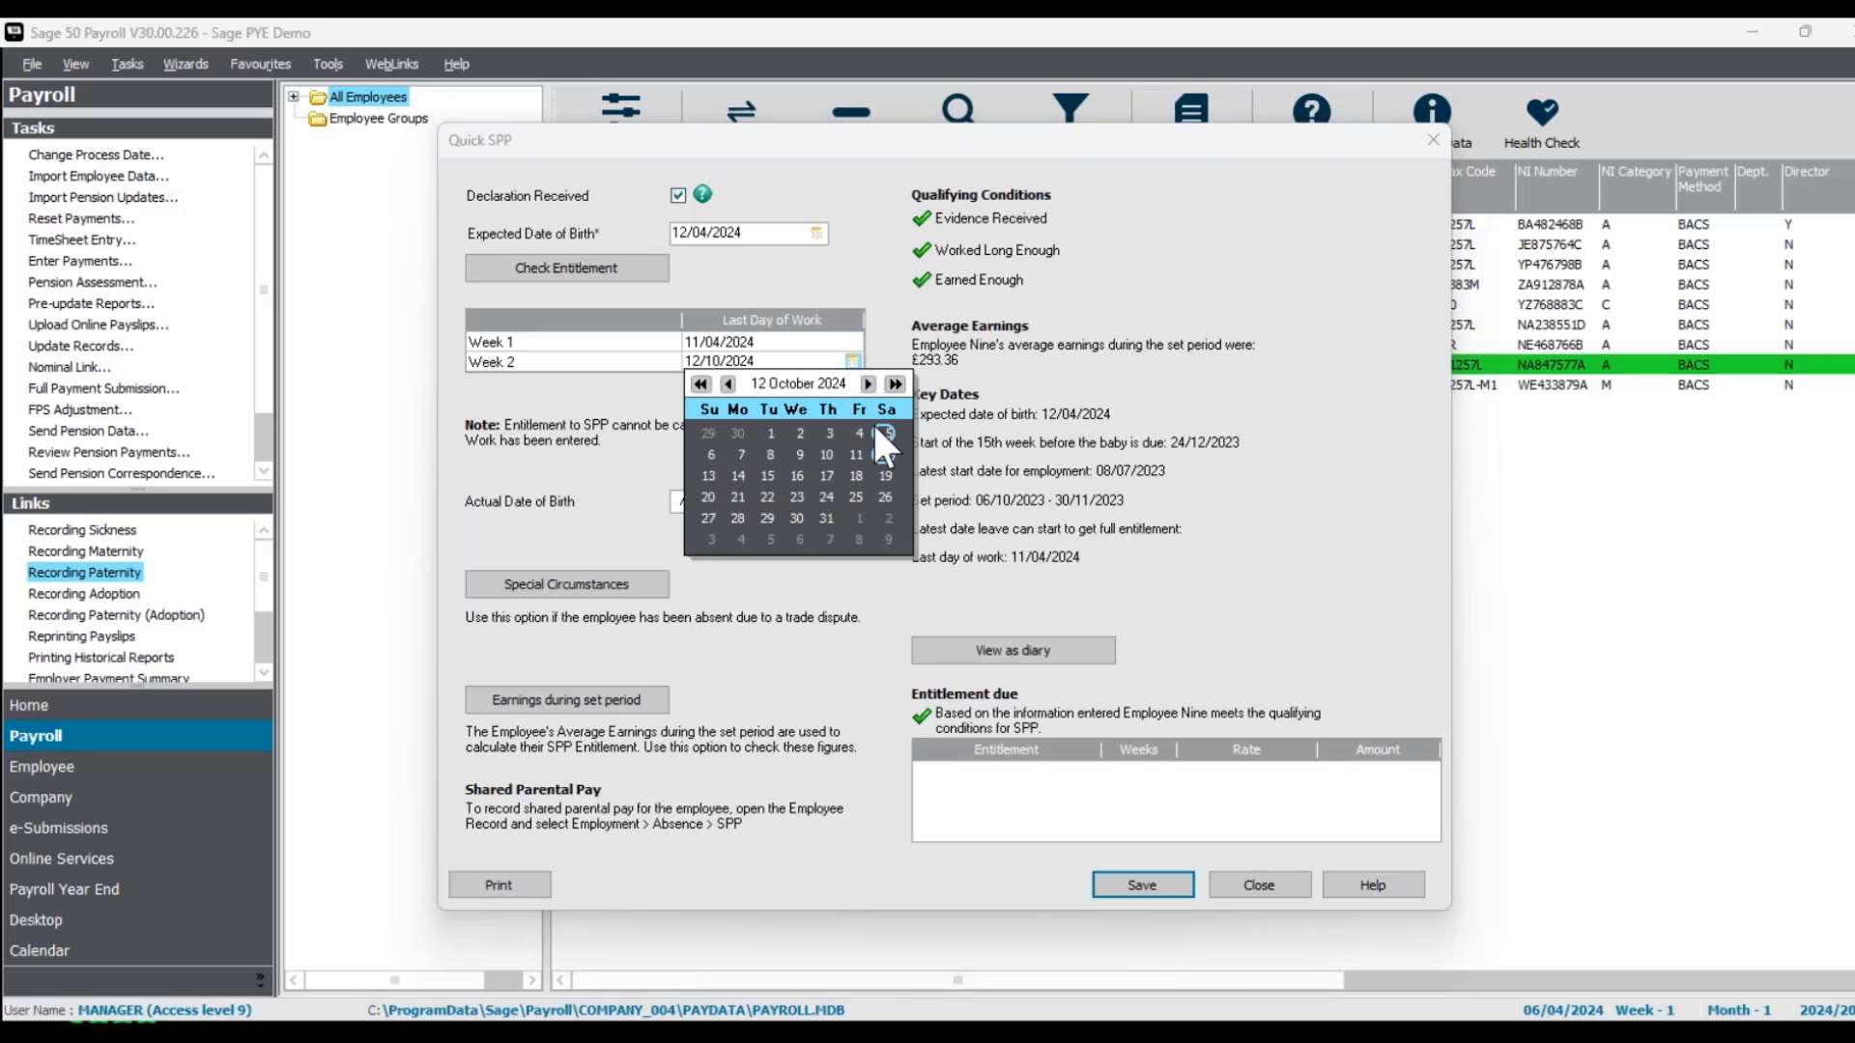
click(794, 515)
click(773, 362)
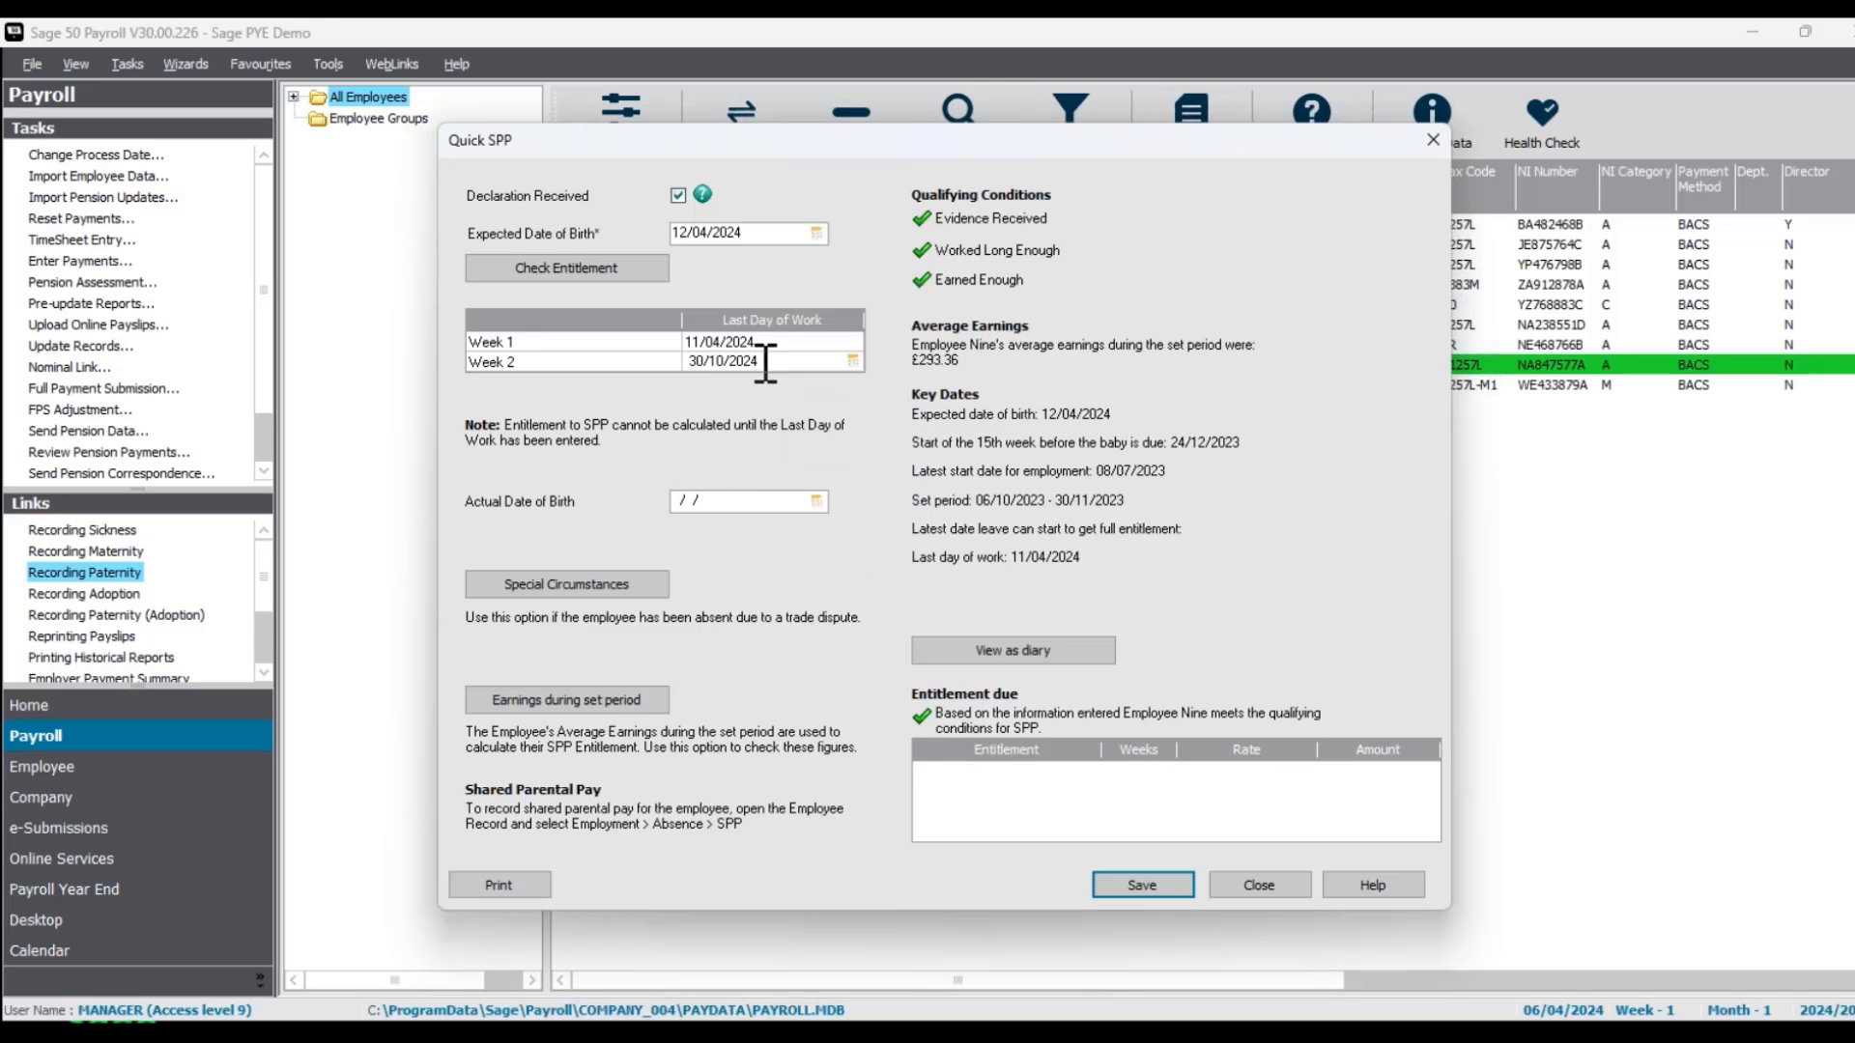
drag(767, 364, 684, 363)
click(769, 363)
click(1434, 141)
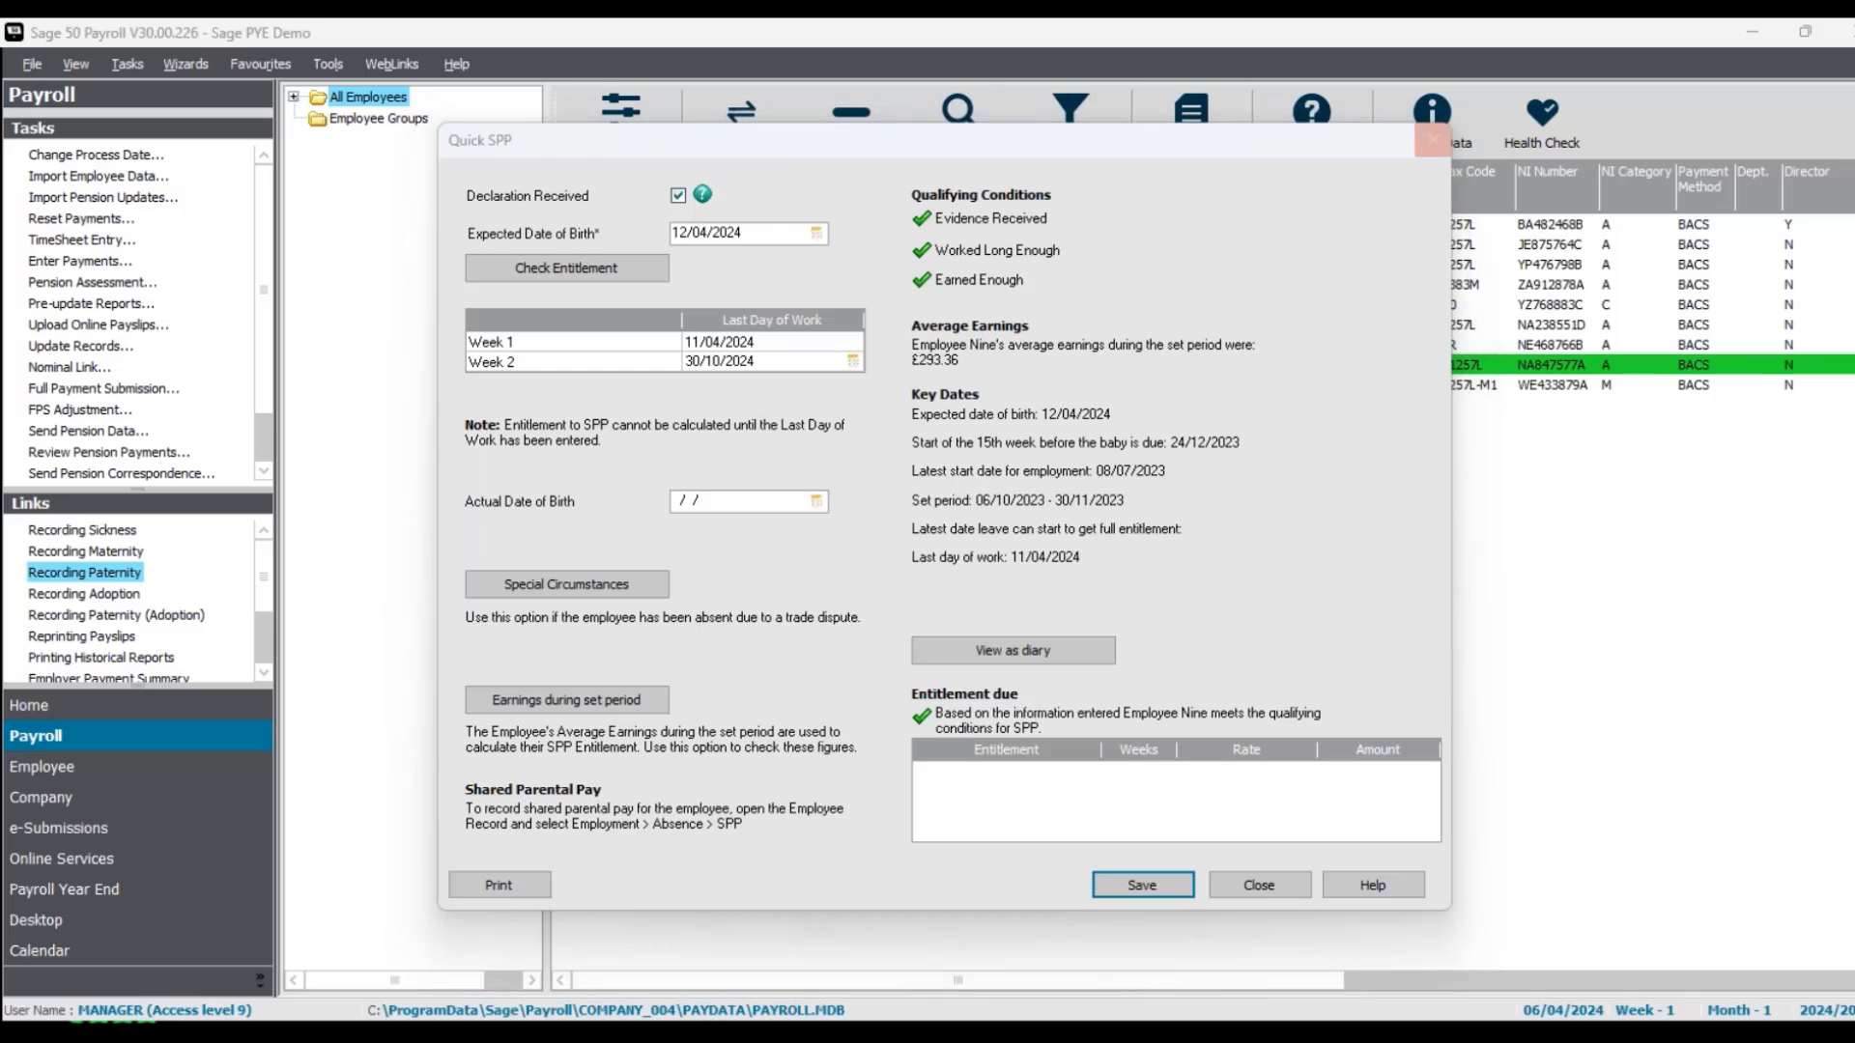
click(962, 622)
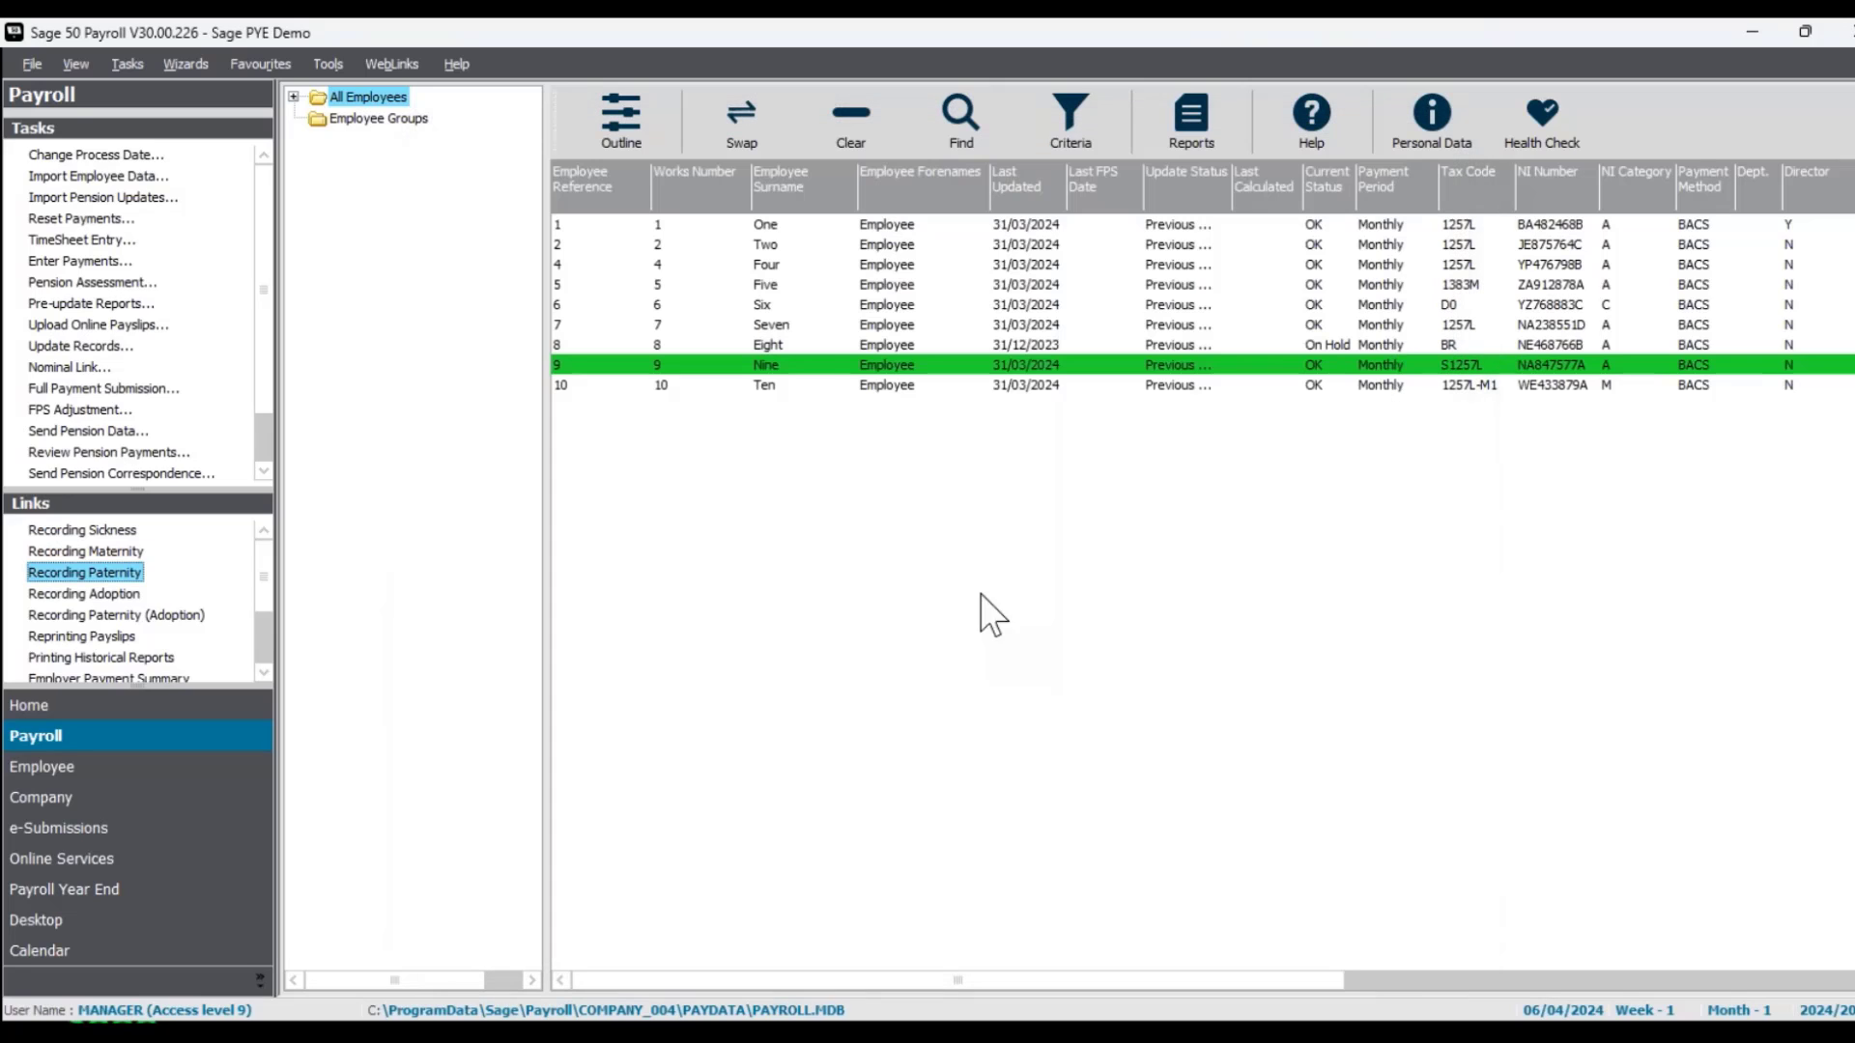
Step: Open employee 9's record and bring up the Statutory Paternity Pay details from their absence information
right_click(914, 367)
click(991, 432)
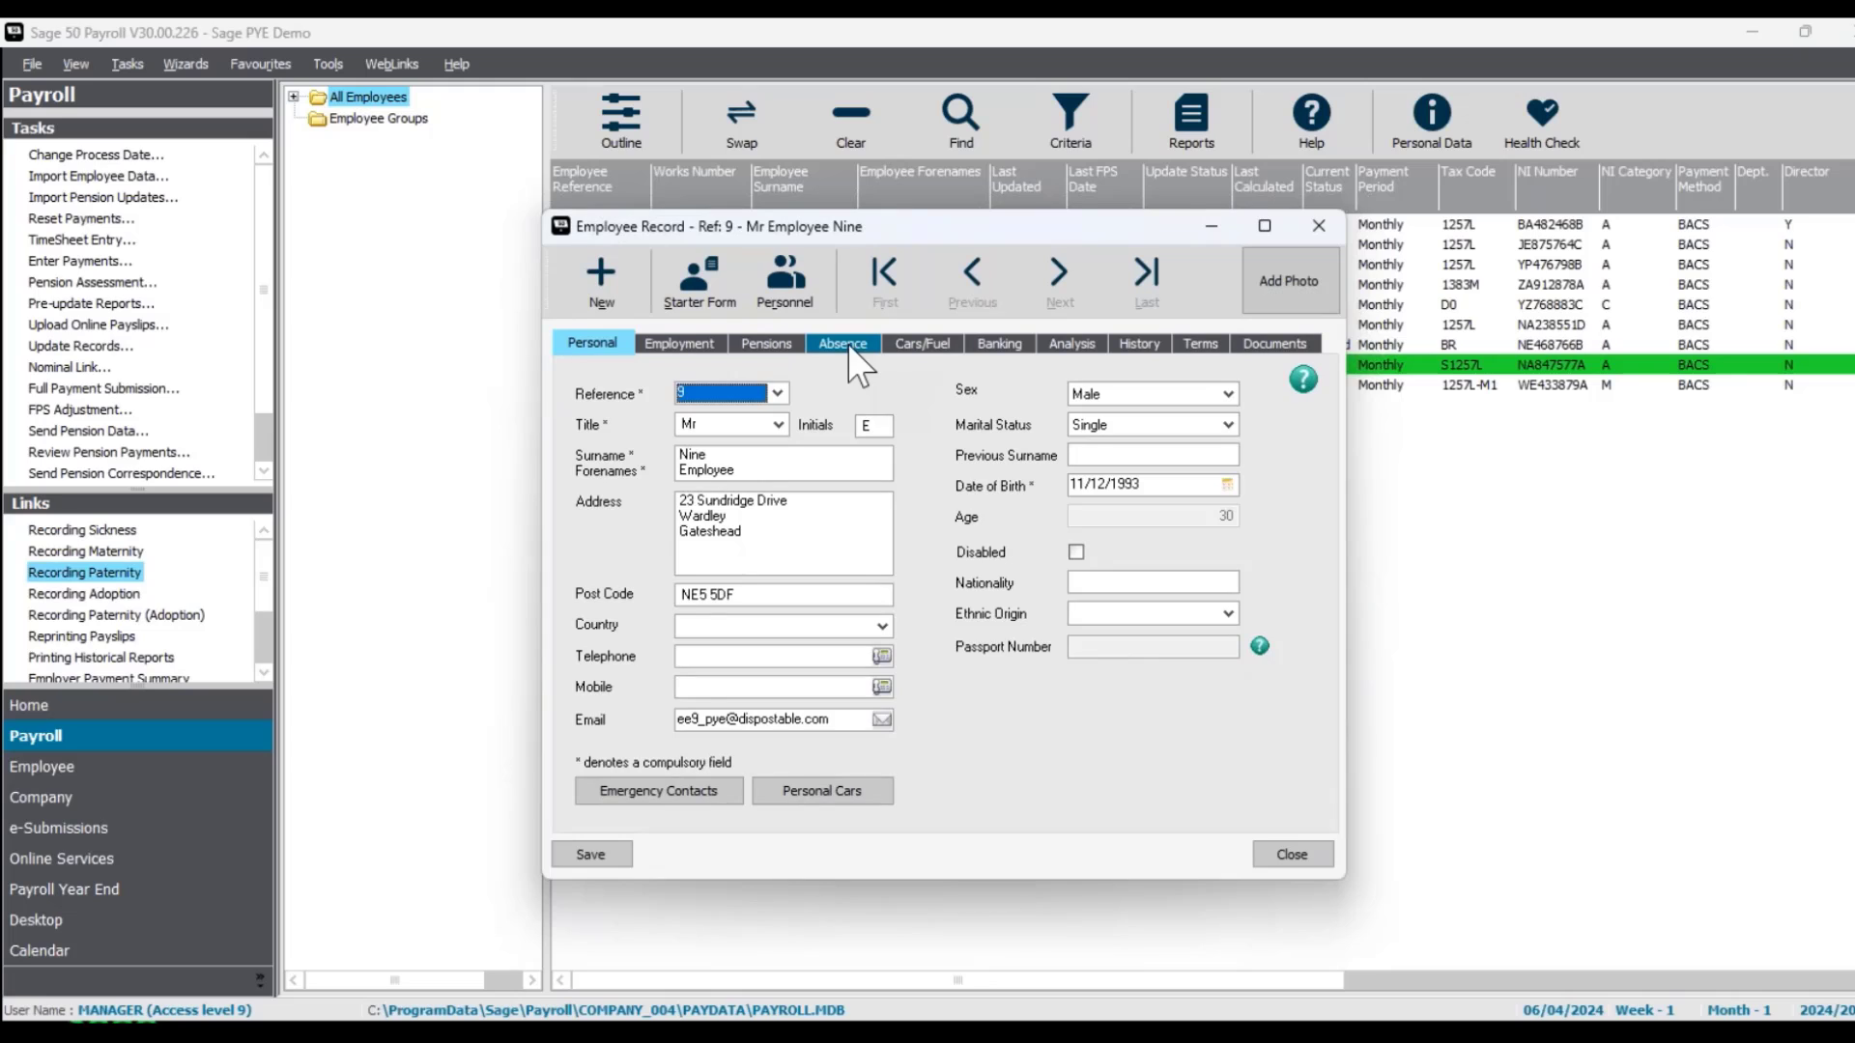
click(849, 344)
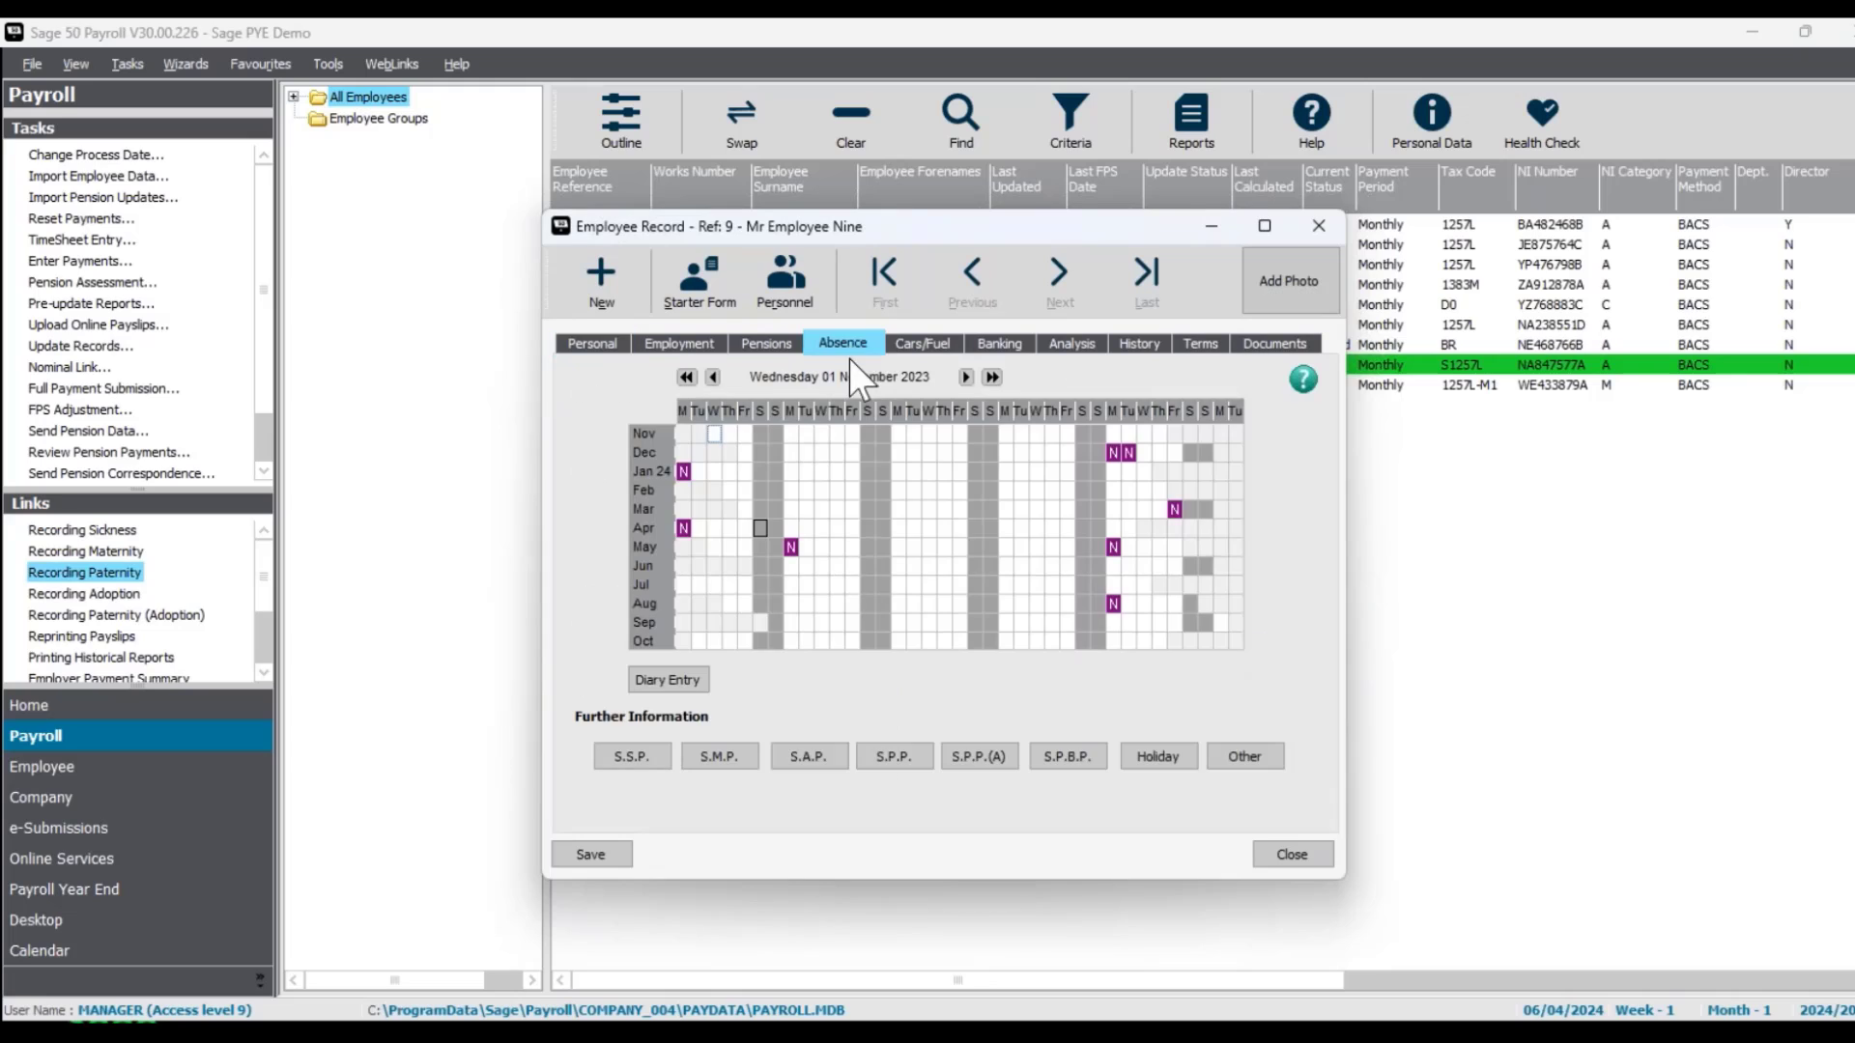
click(896, 758)
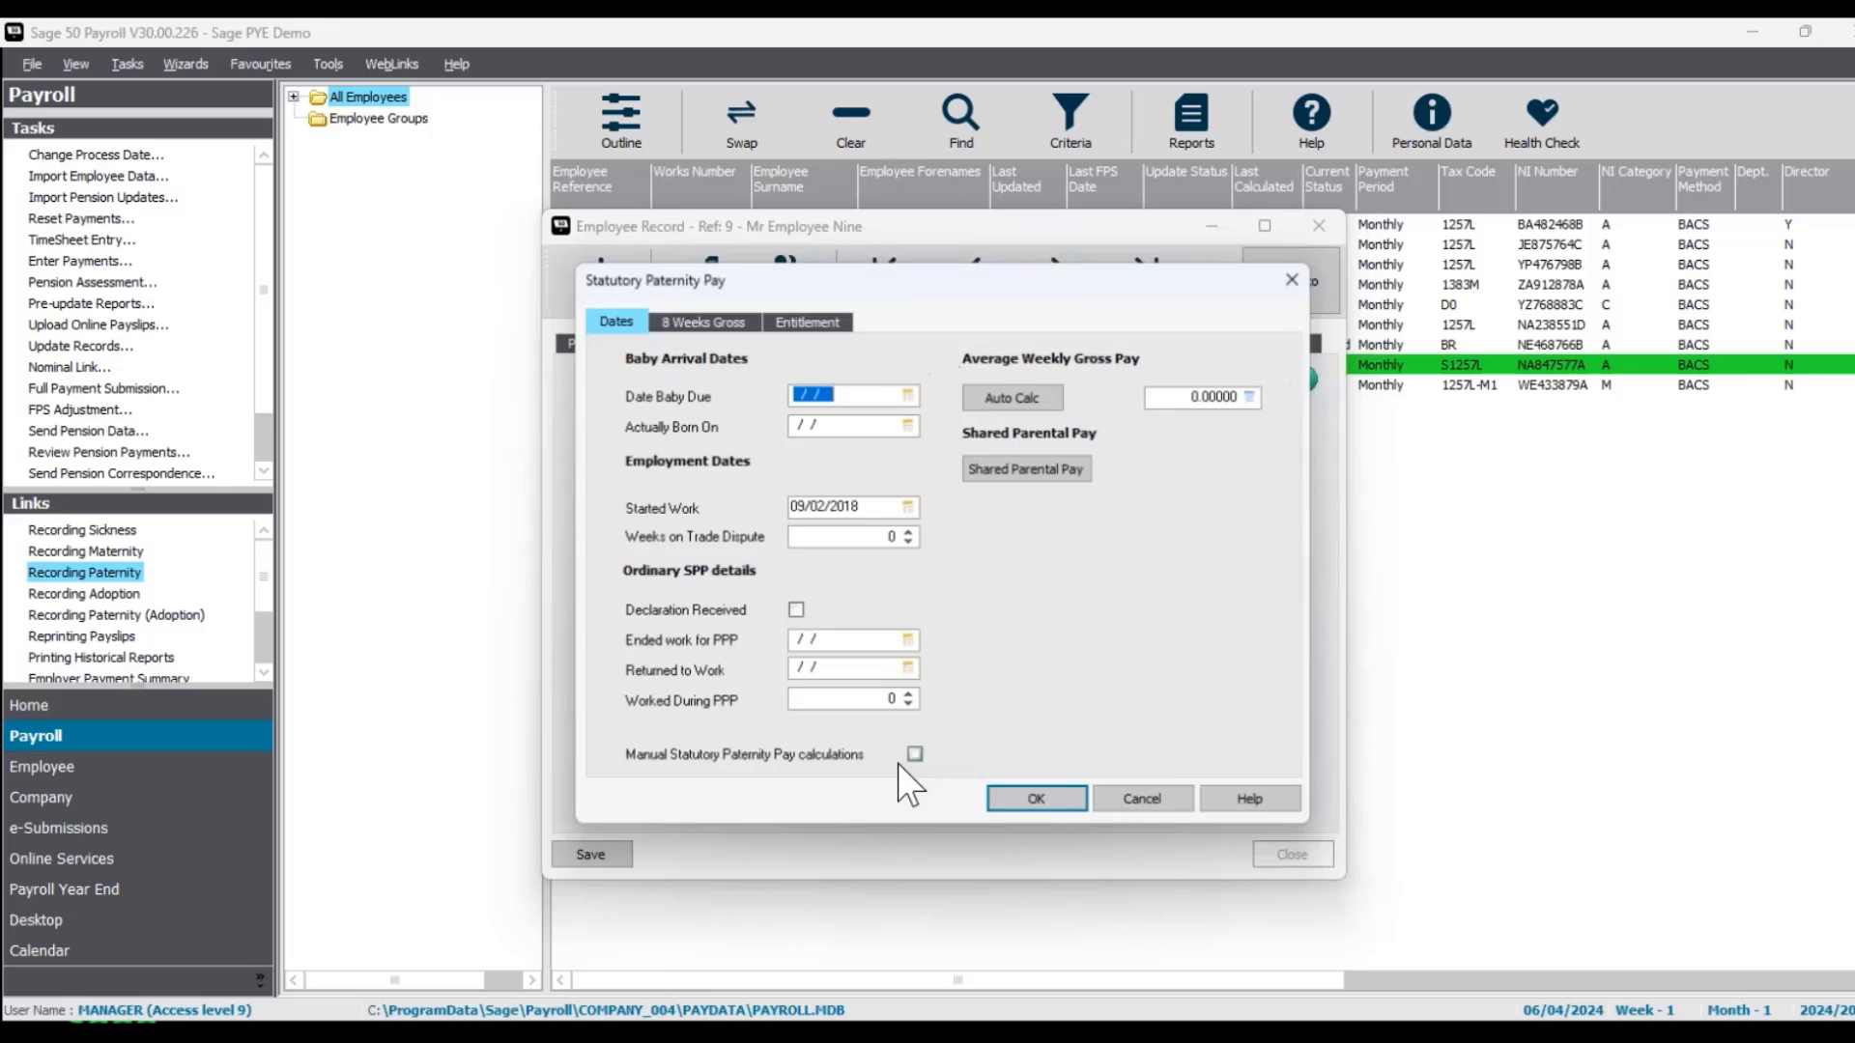
Step: Set the date the baby is due to 12/04/2024 and enter the baby's actual birth date
click(909, 395)
click(970, 421)
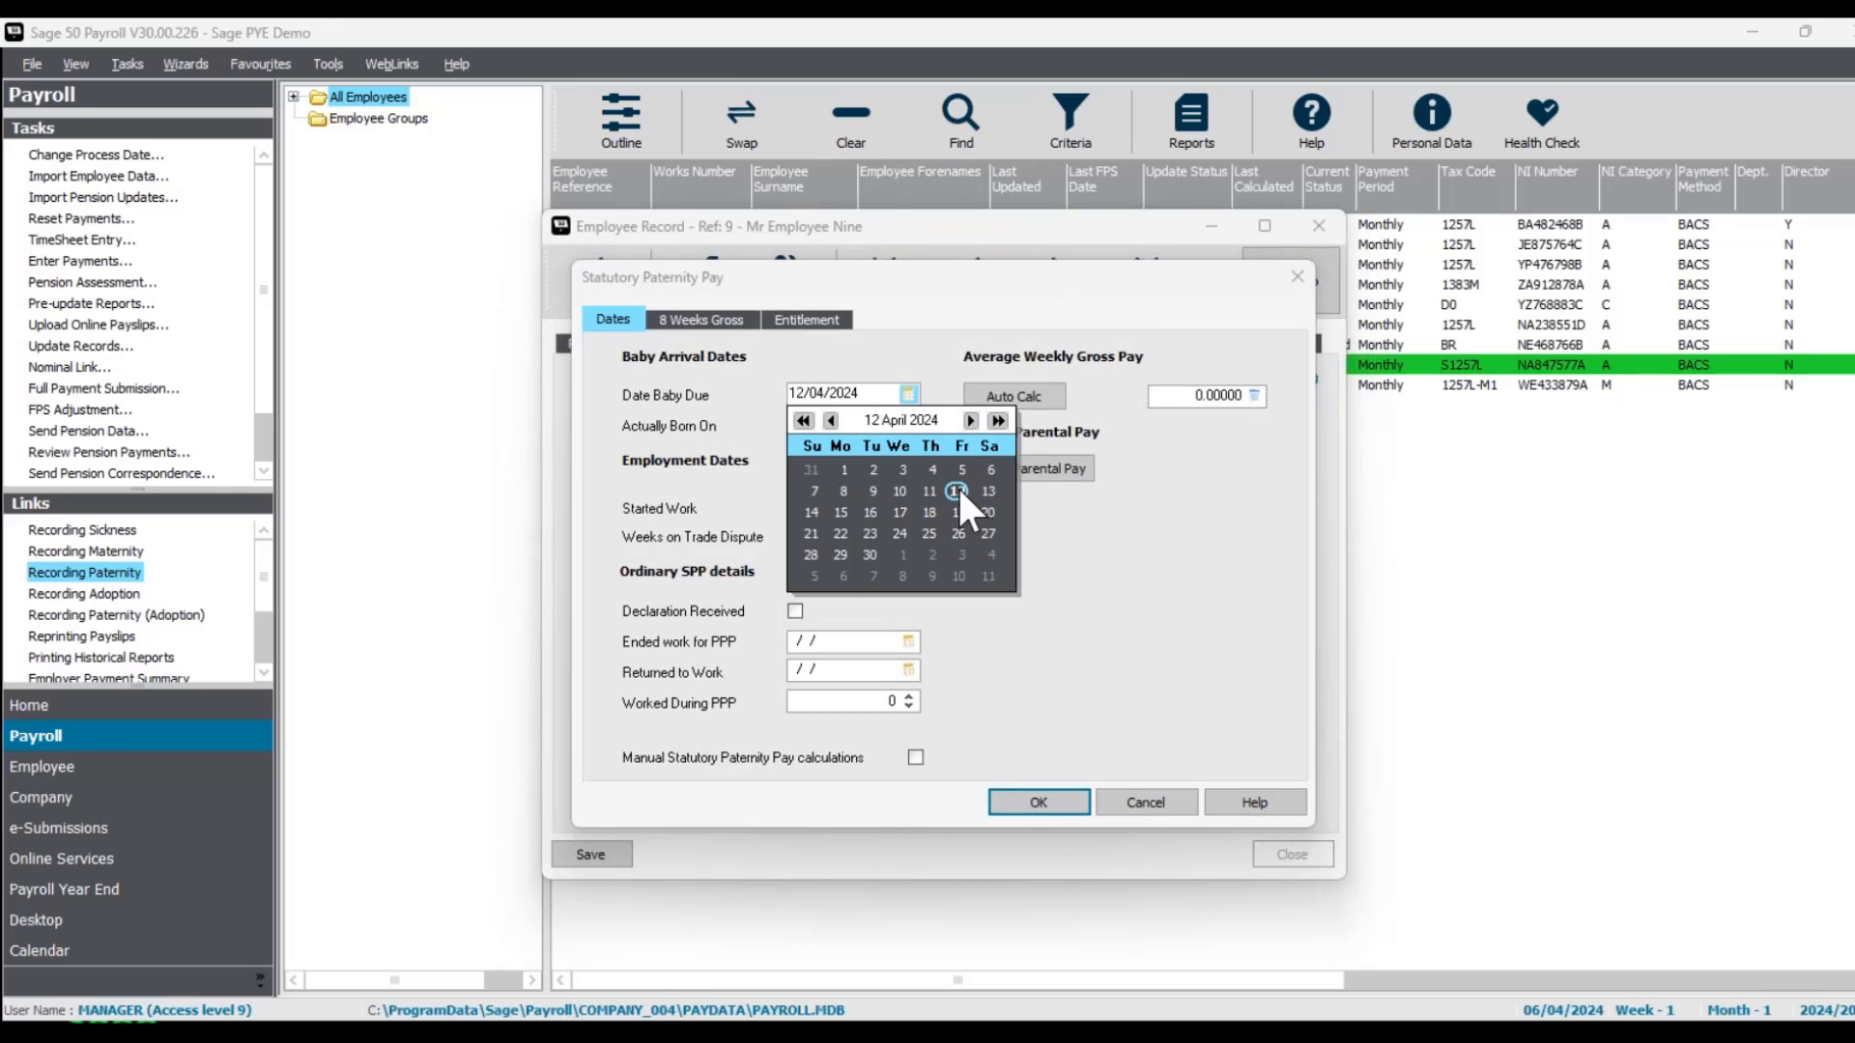
click(1061, 504)
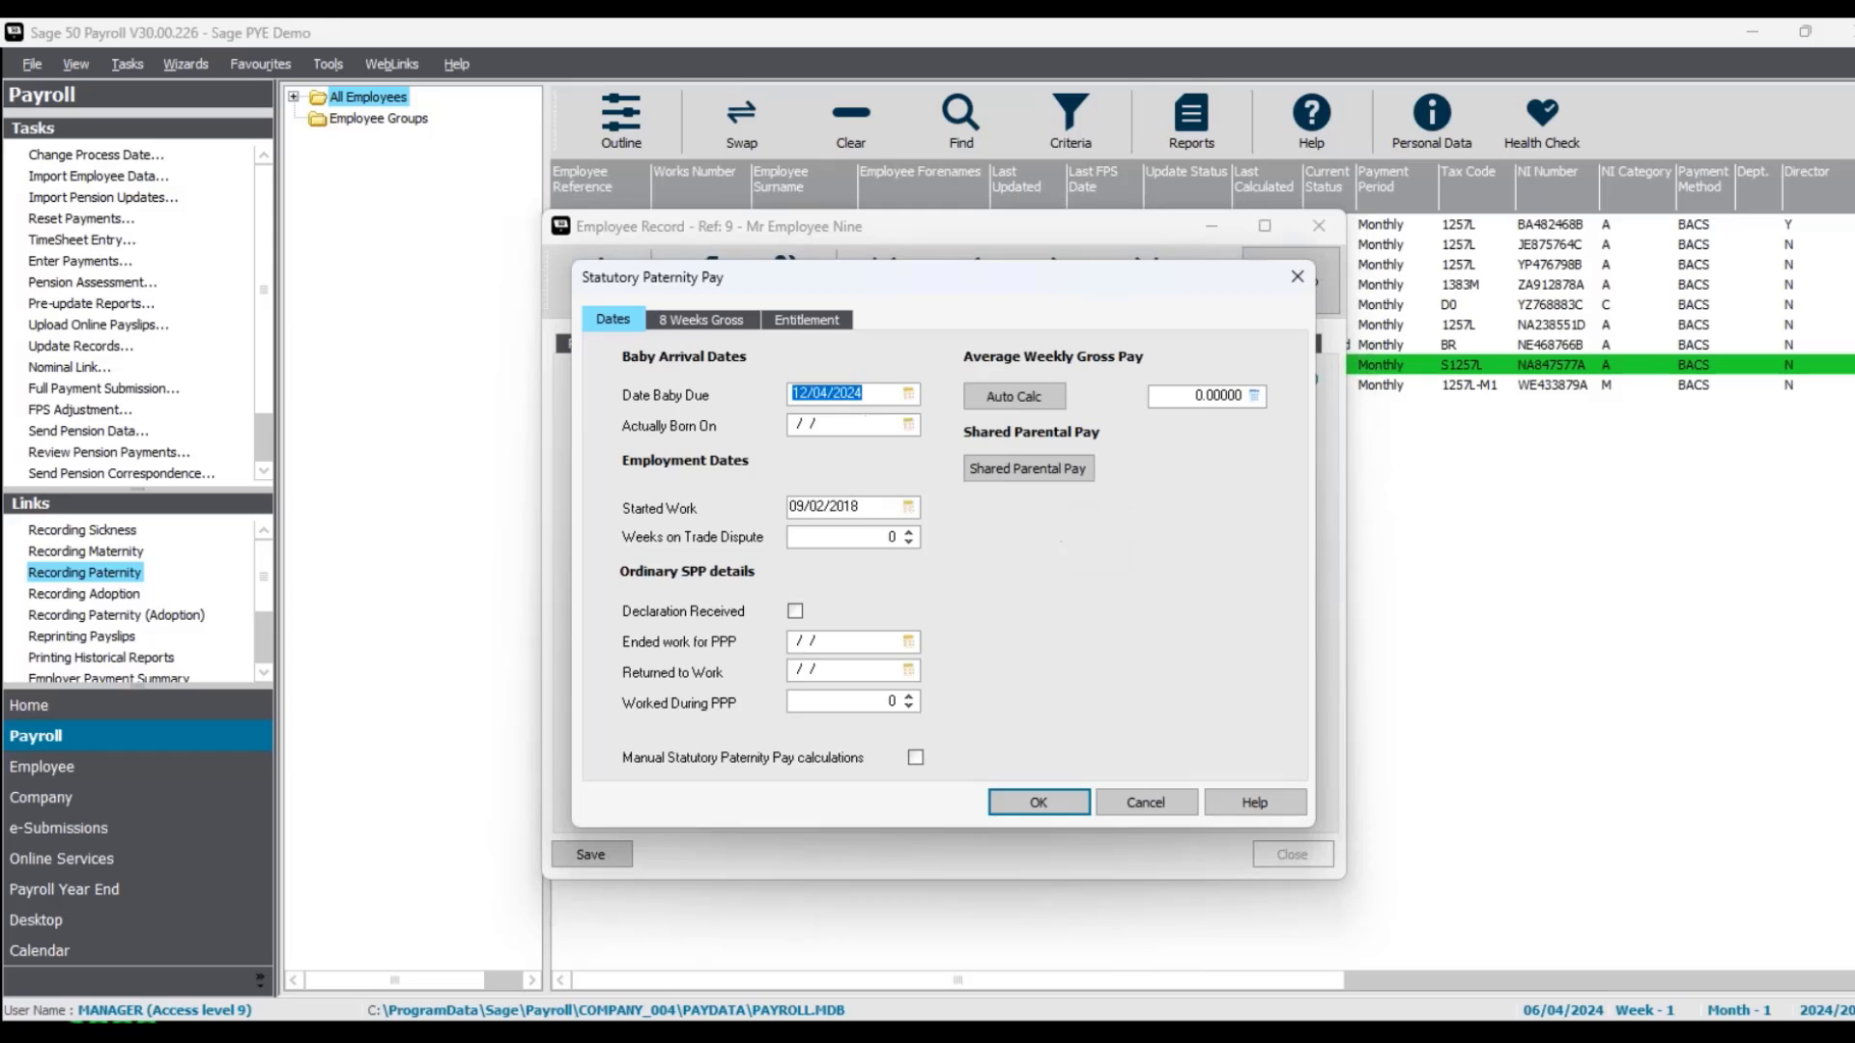
click(909, 426)
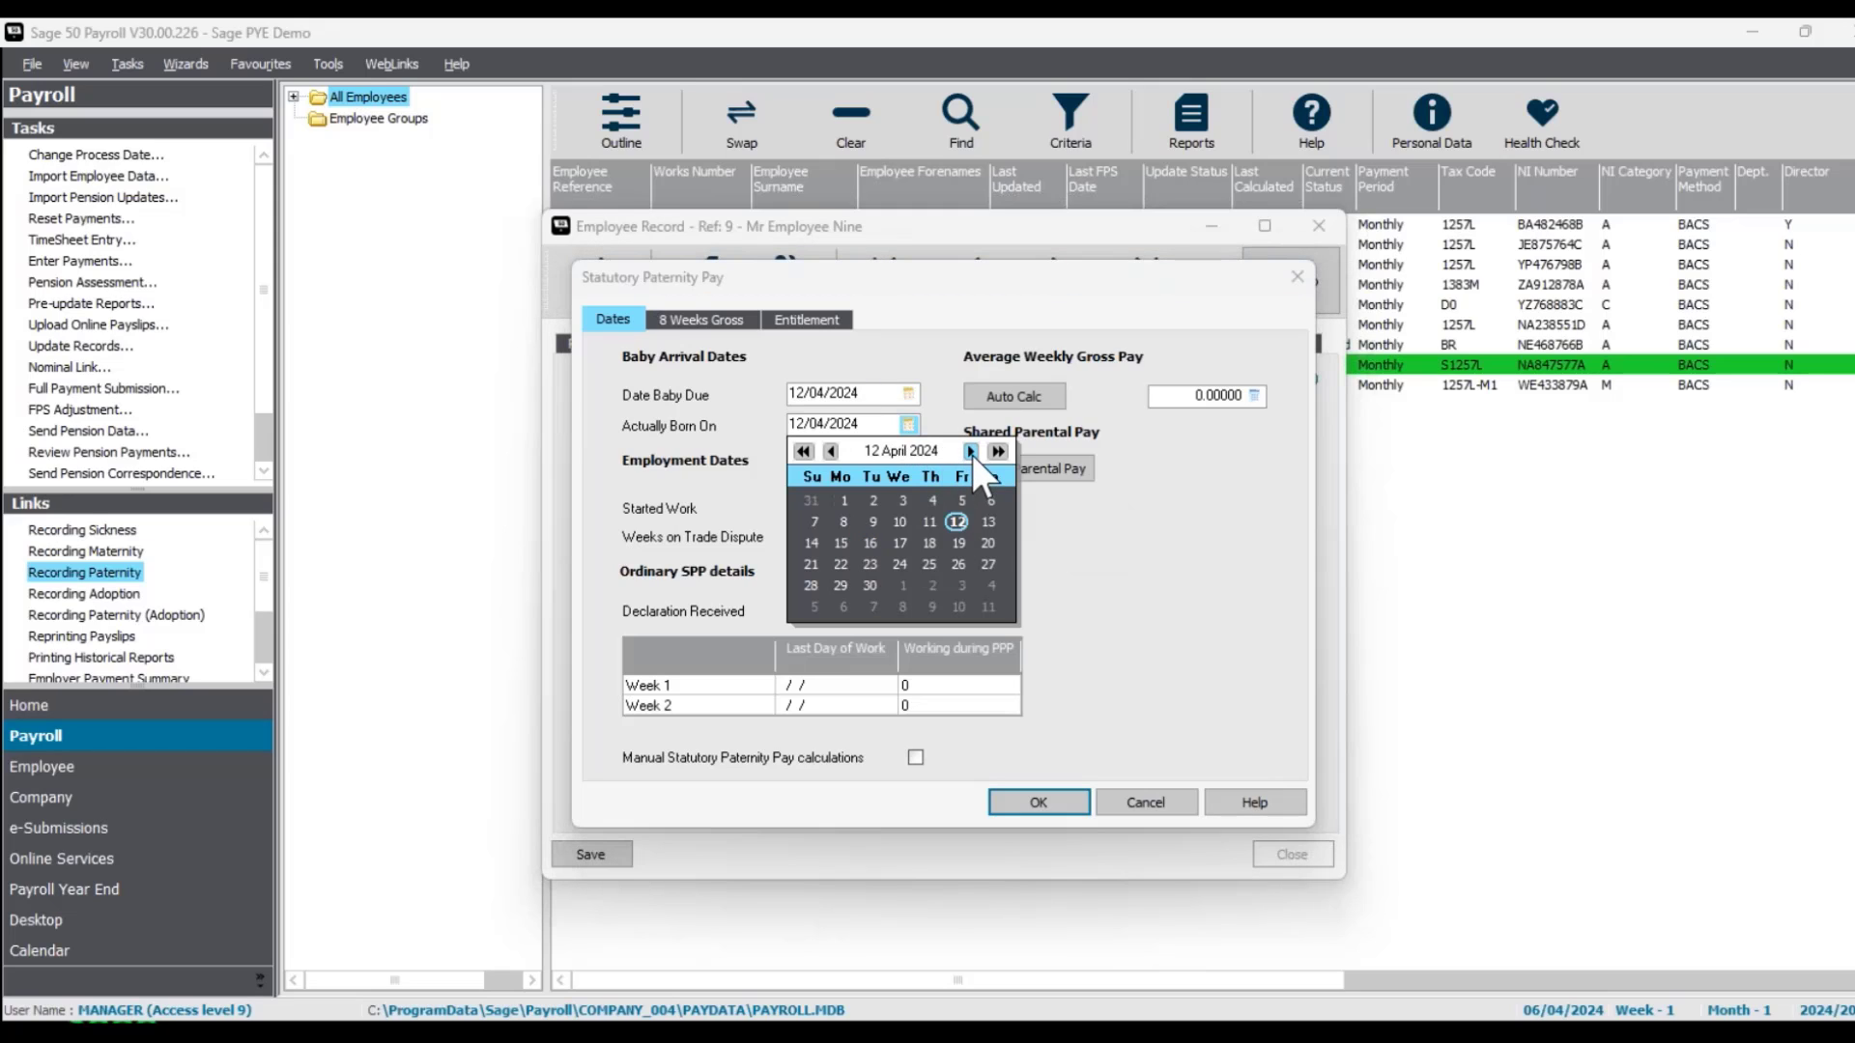
click(1064, 535)
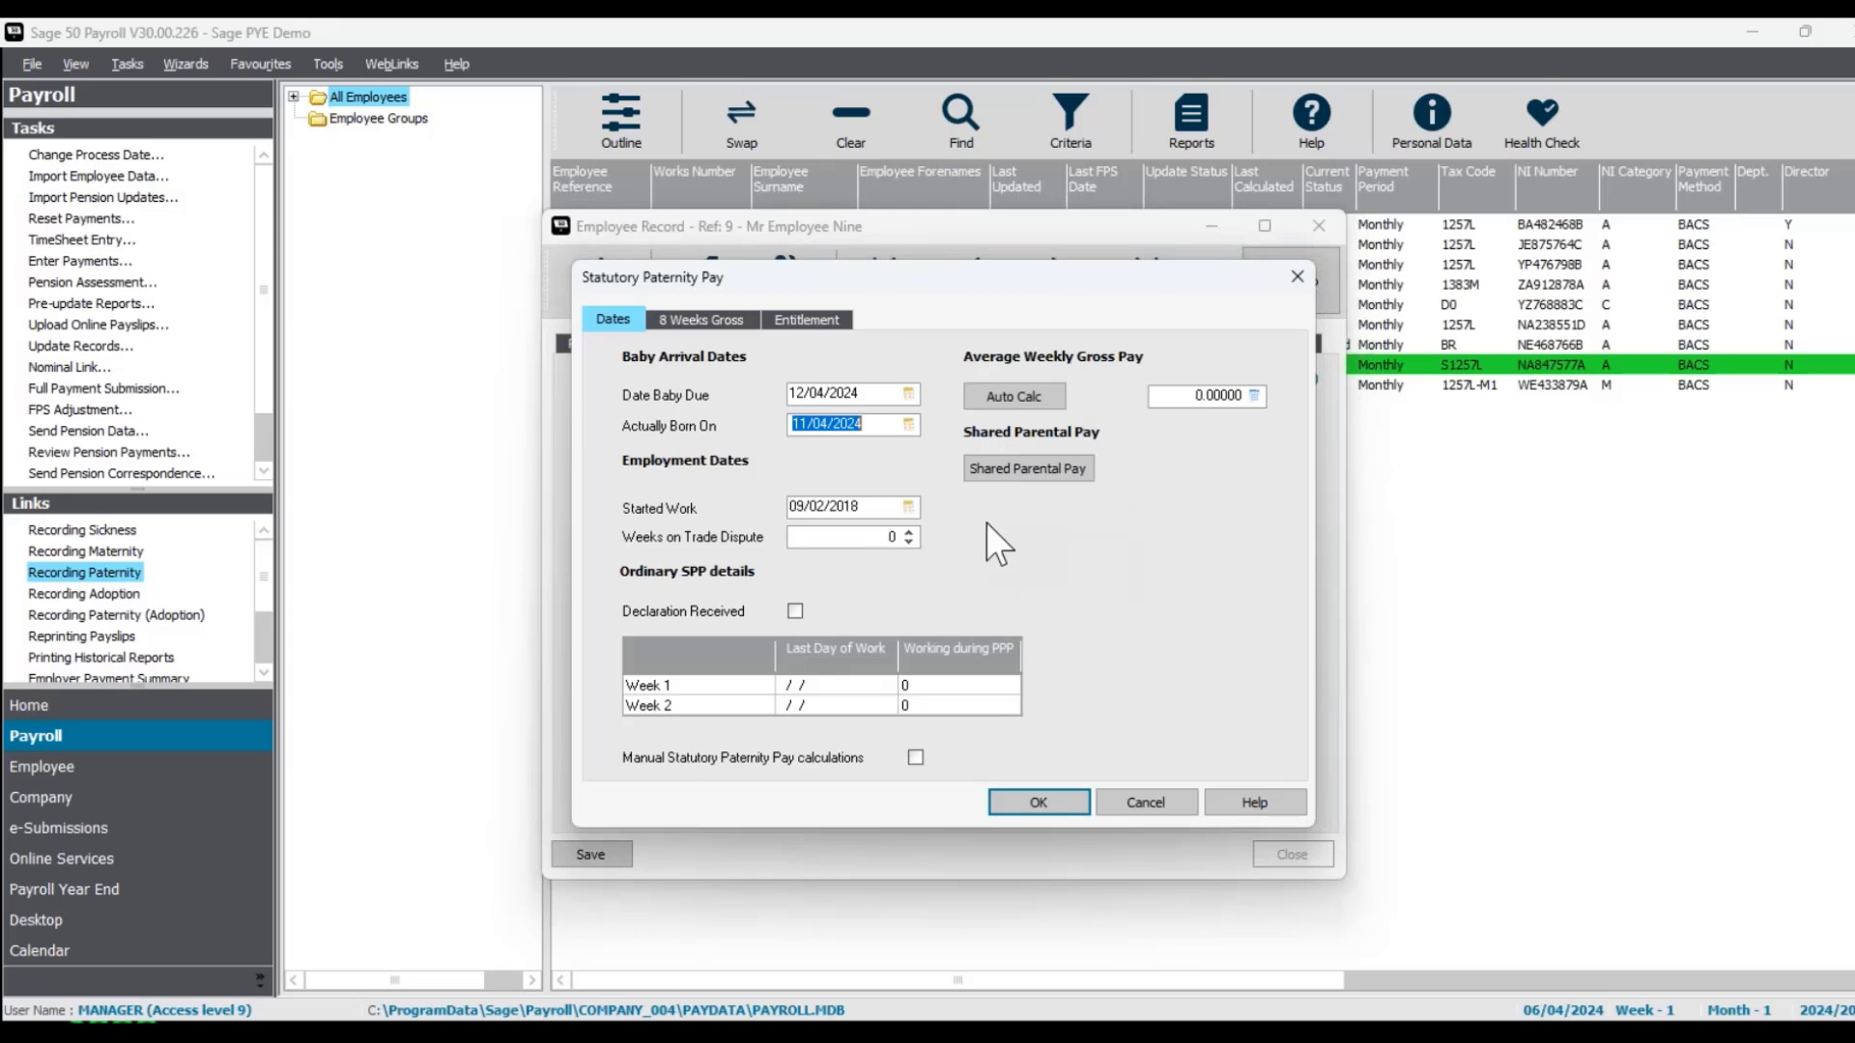
Step: Mark the paternity declaration as received and automatically calculate the average weekly gross pay
click(796, 612)
click(1013, 396)
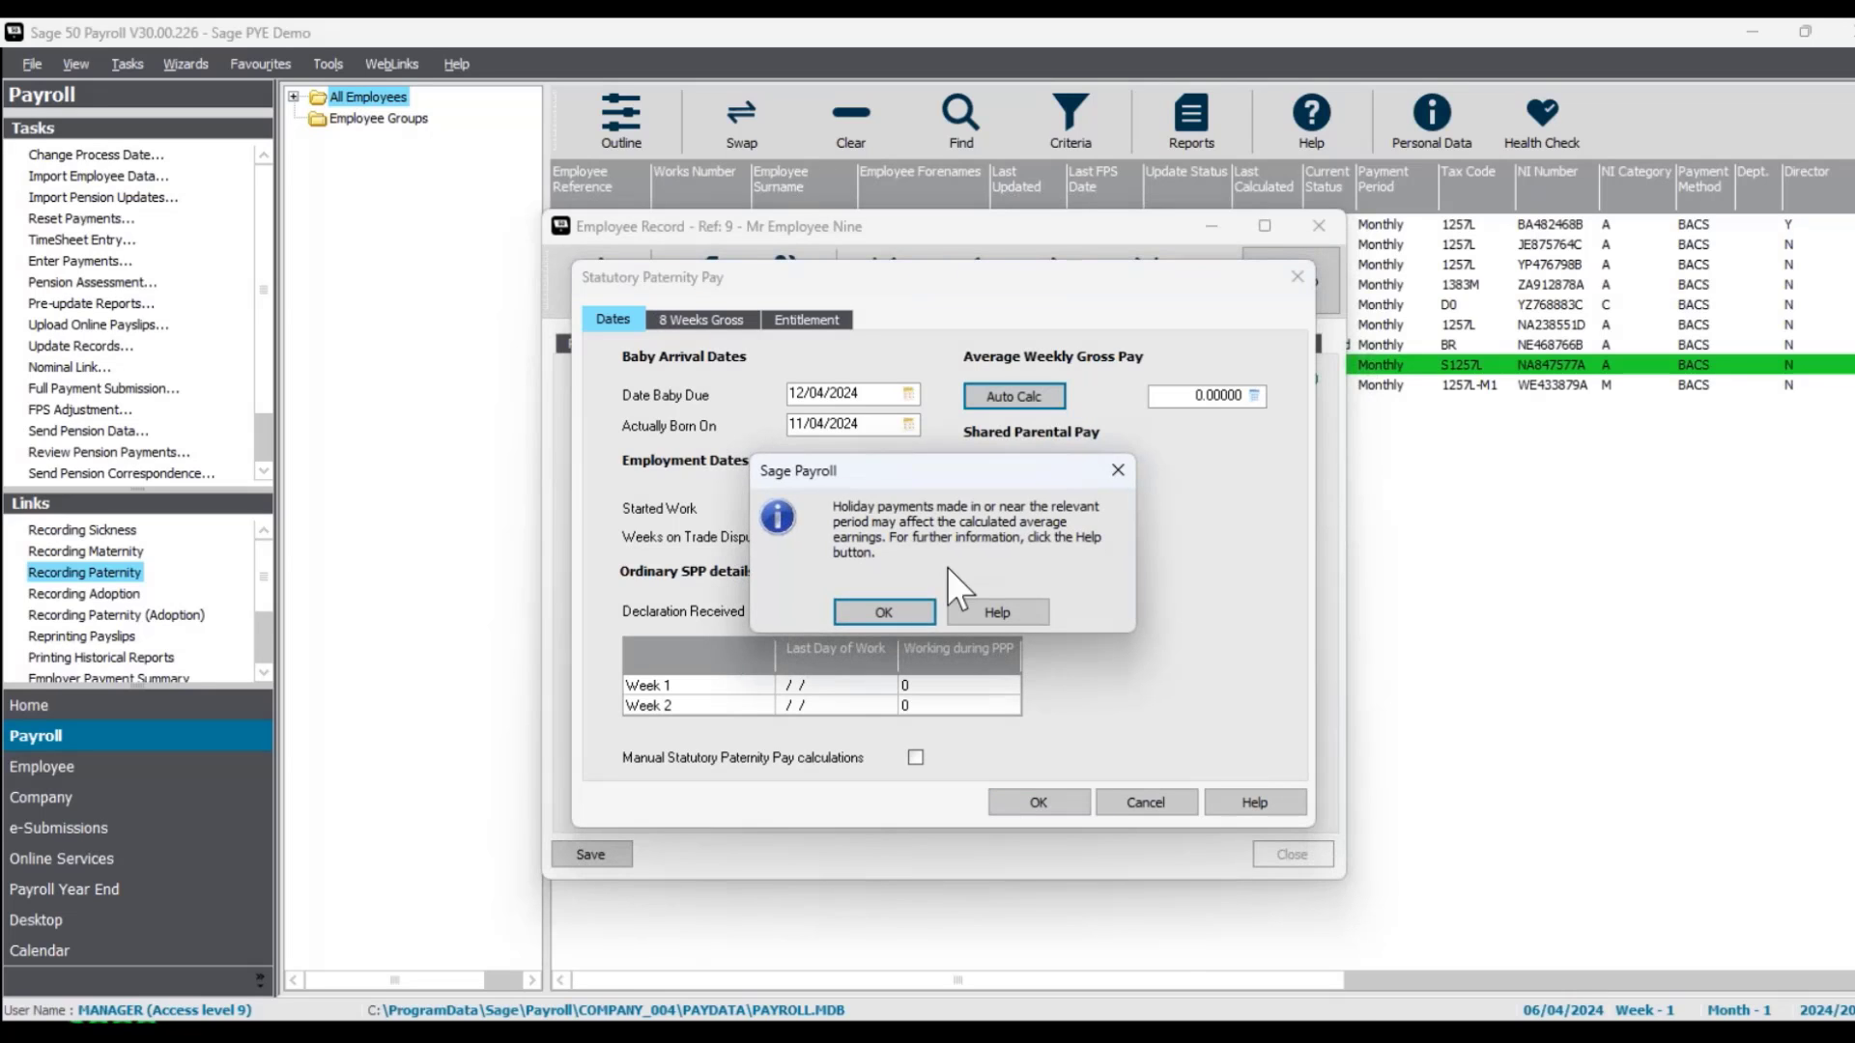
click(884, 613)
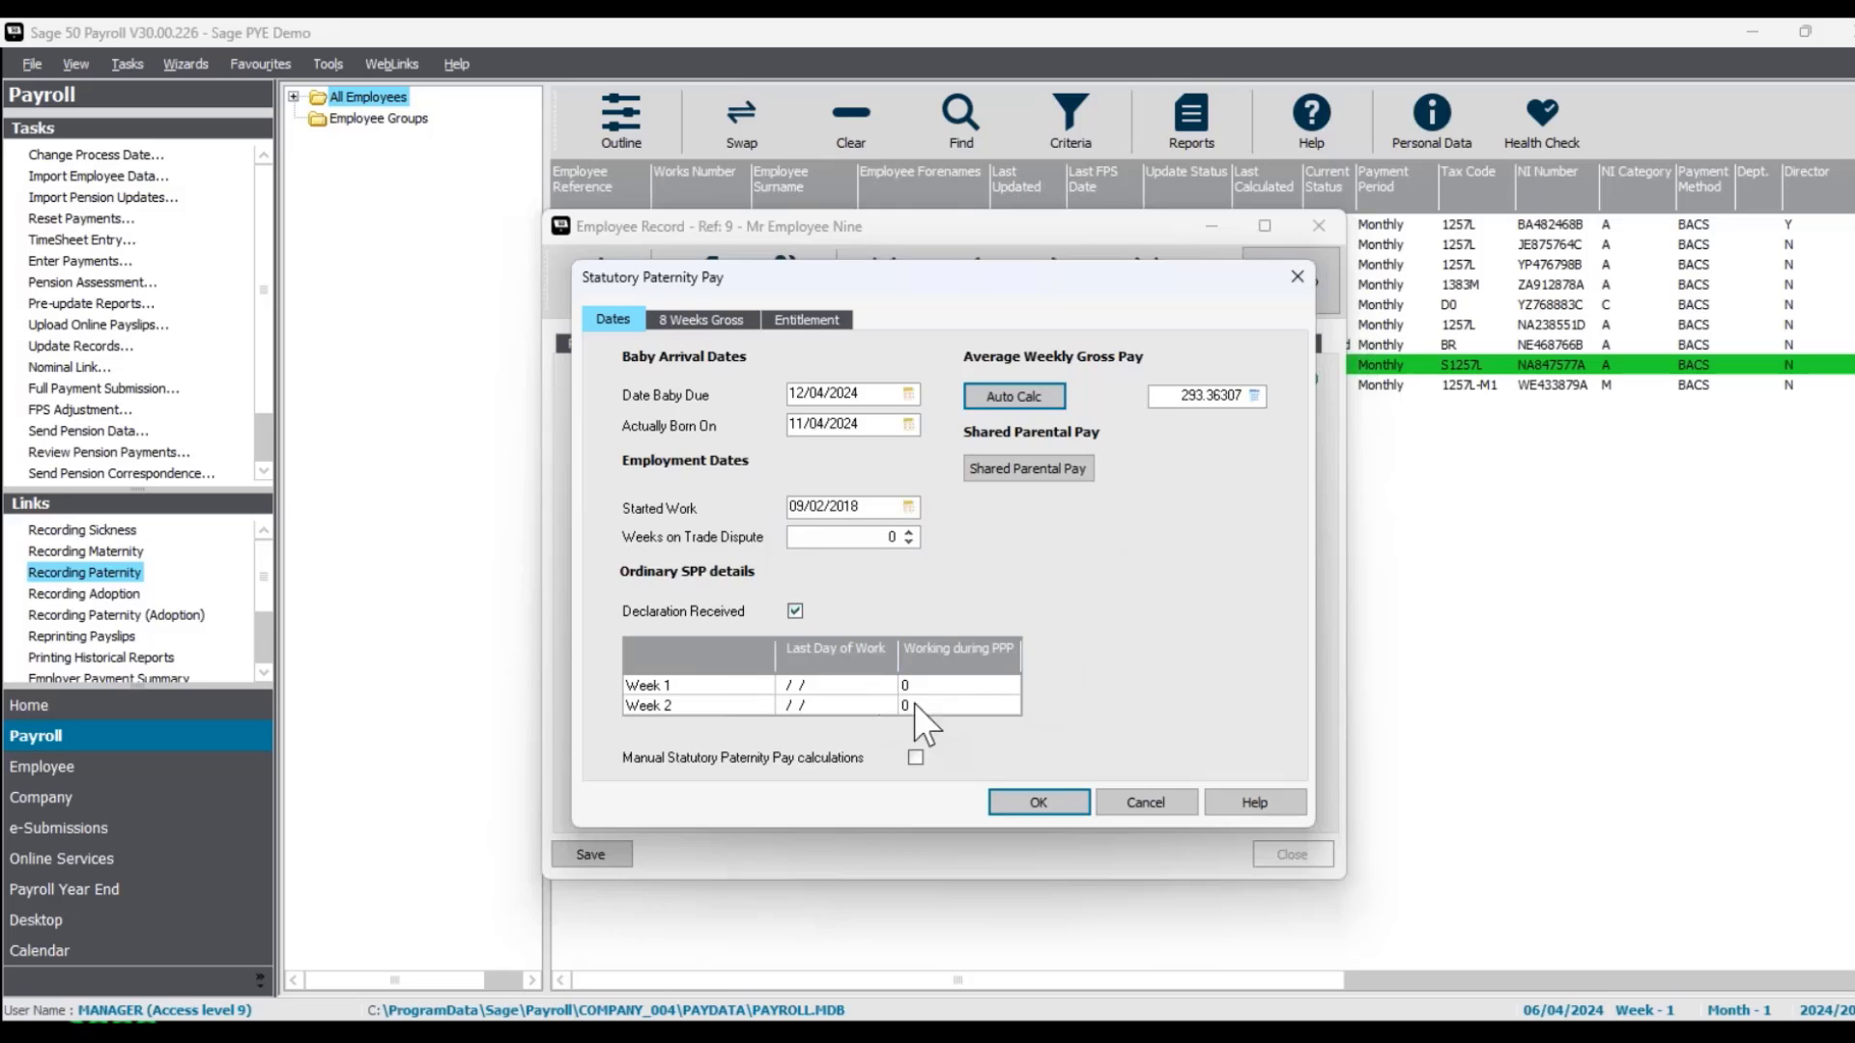
Step: Set the Week 1 last day of work to 11/04/2024 and confirm that two weeks of Statutory Paternity Pay are being entered
click(827, 686)
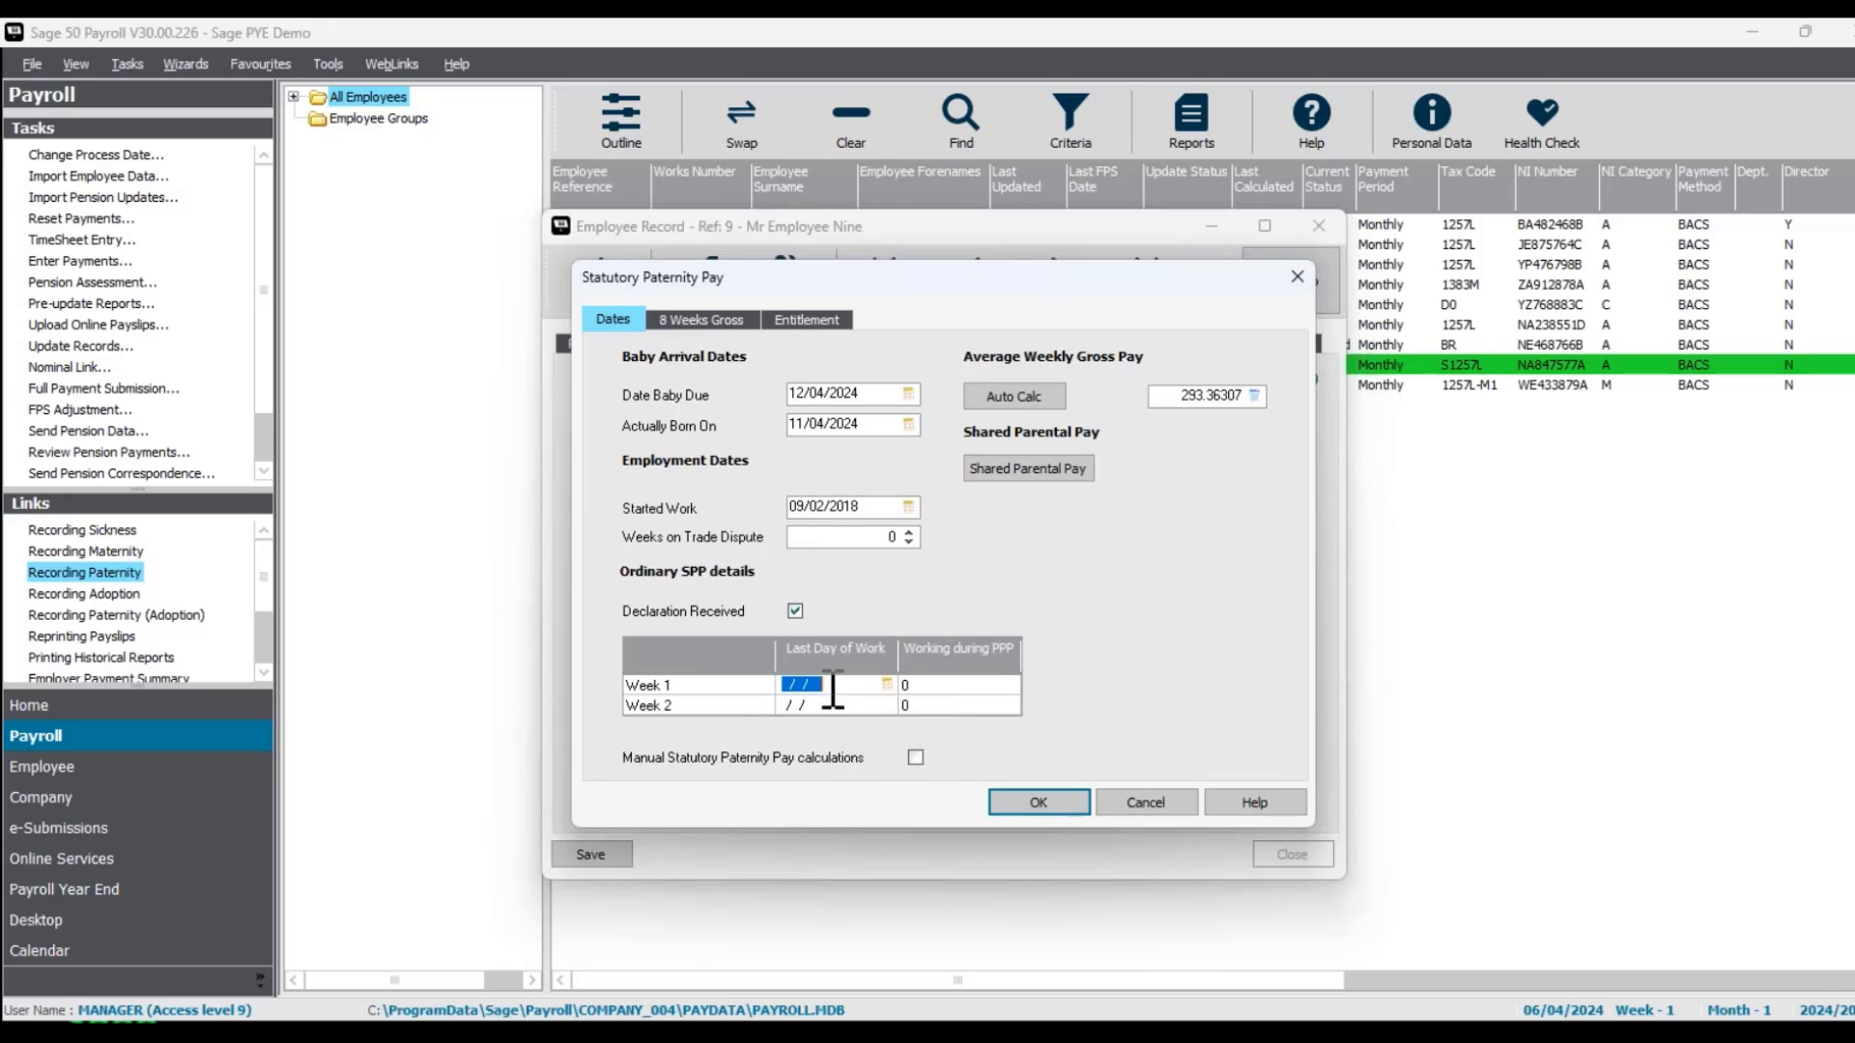
click(885, 684)
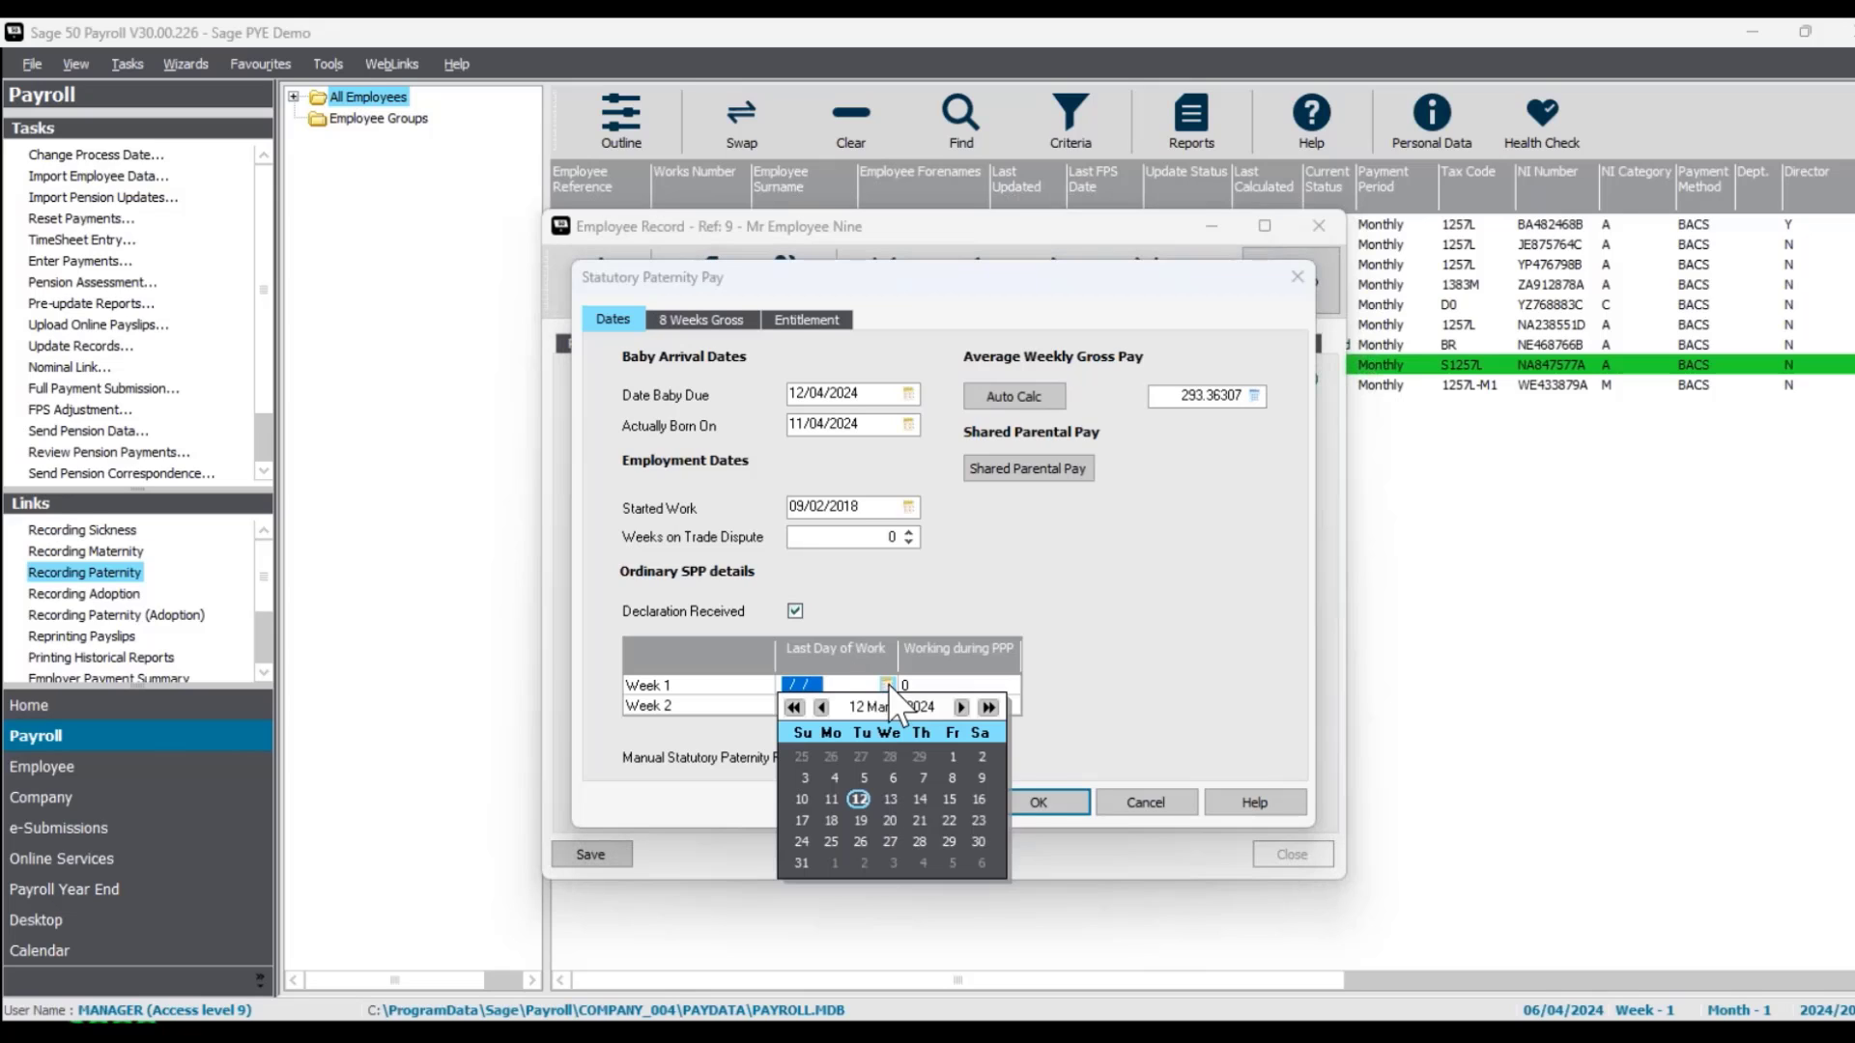
click(960, 707)
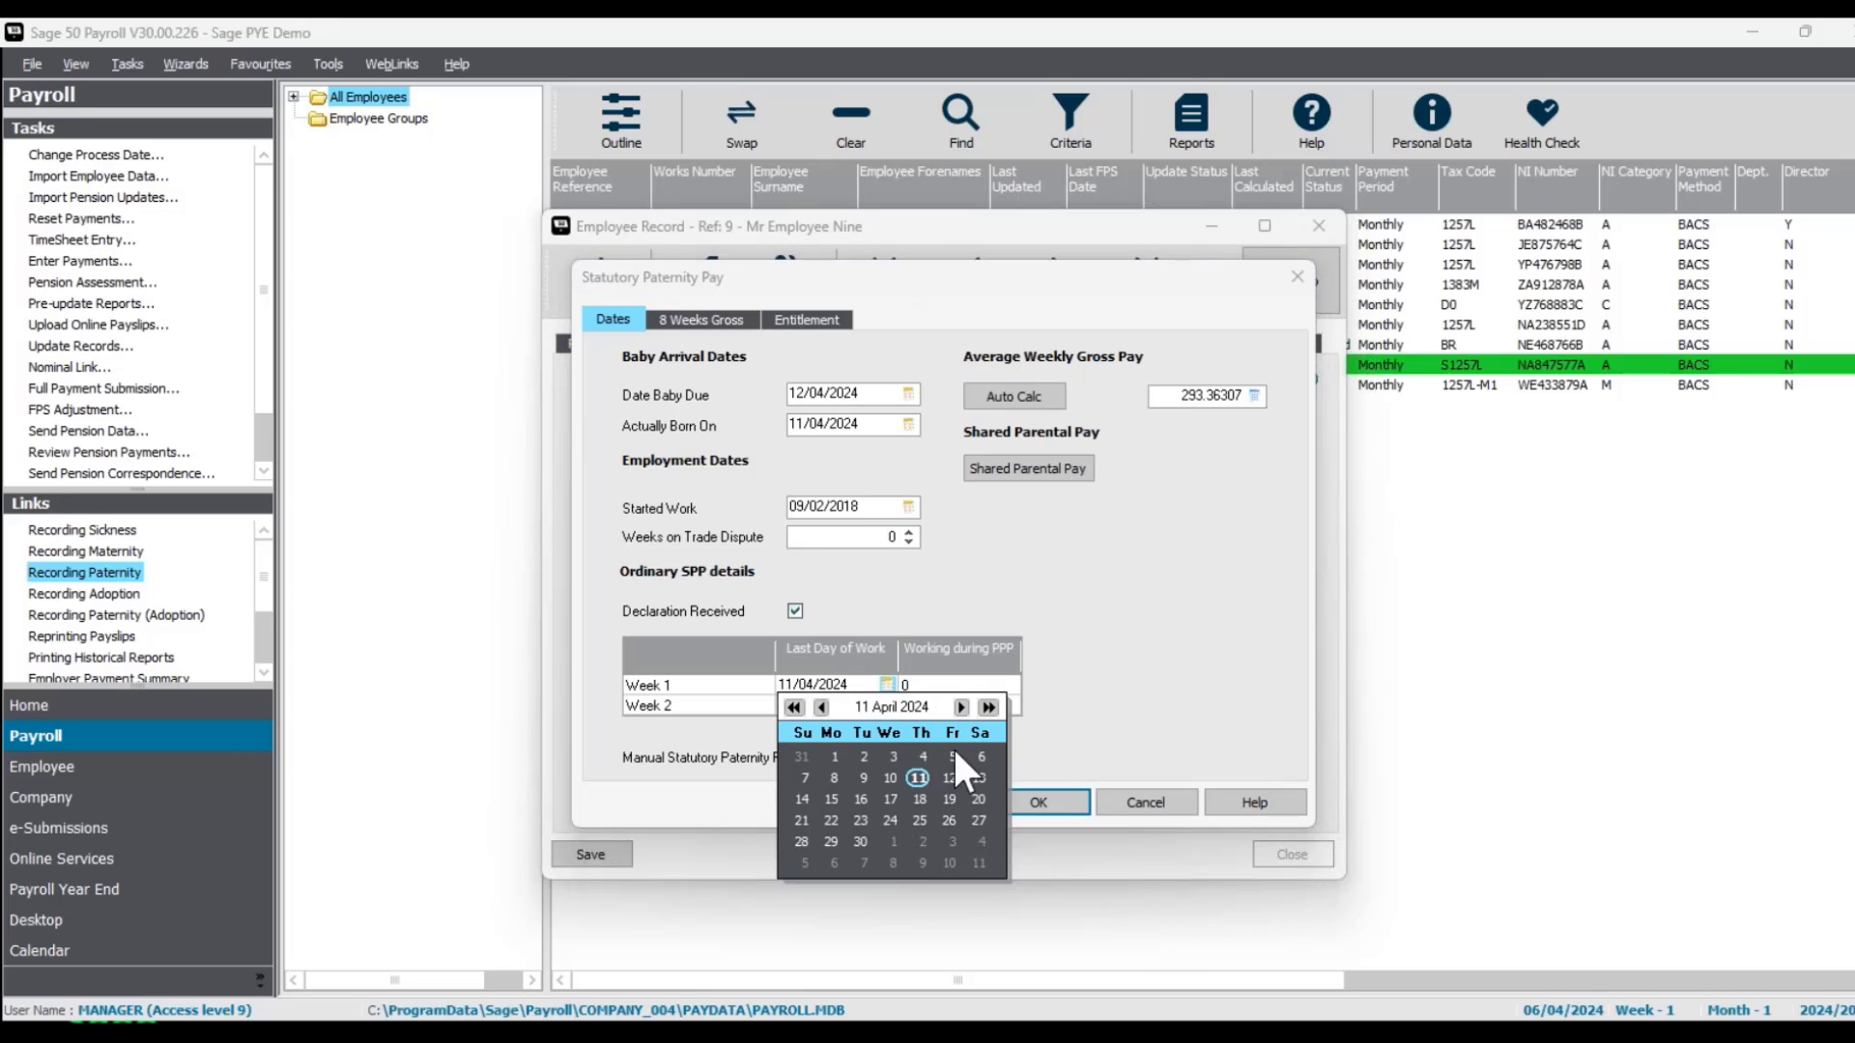
click(1088, 657)
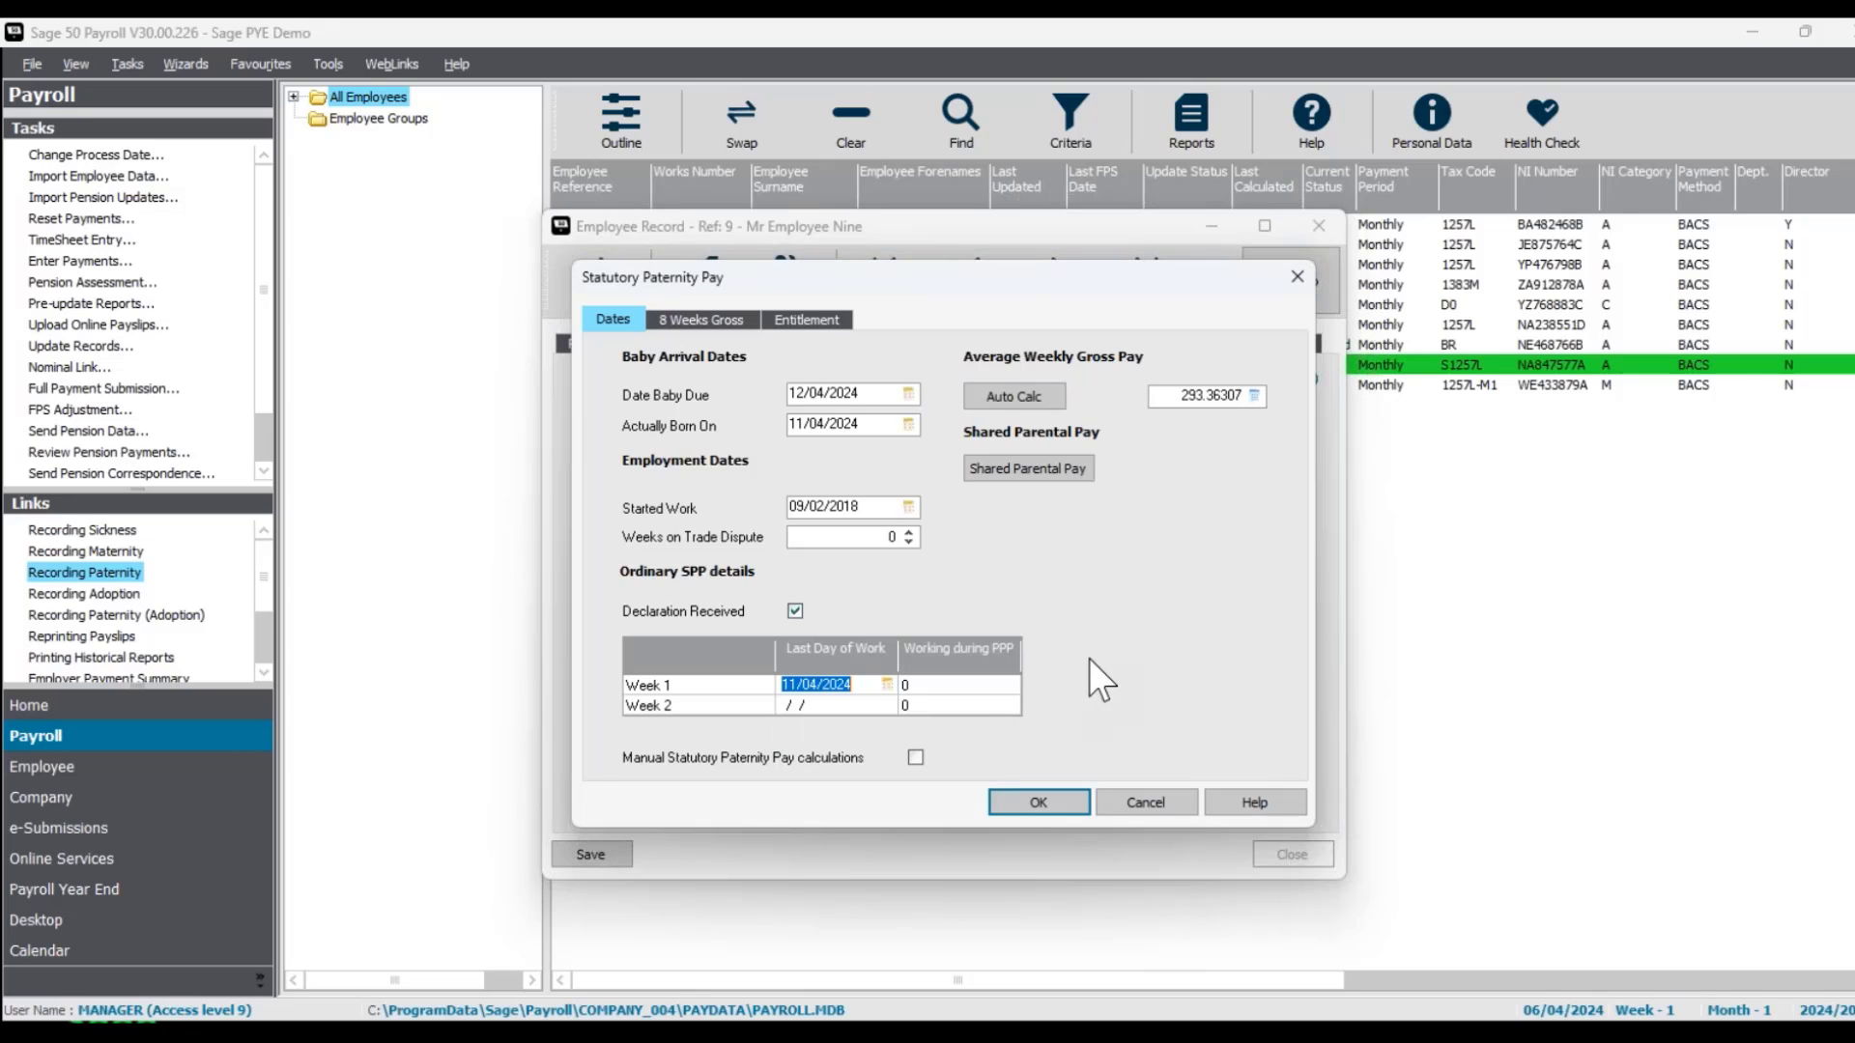
click(886, 685)
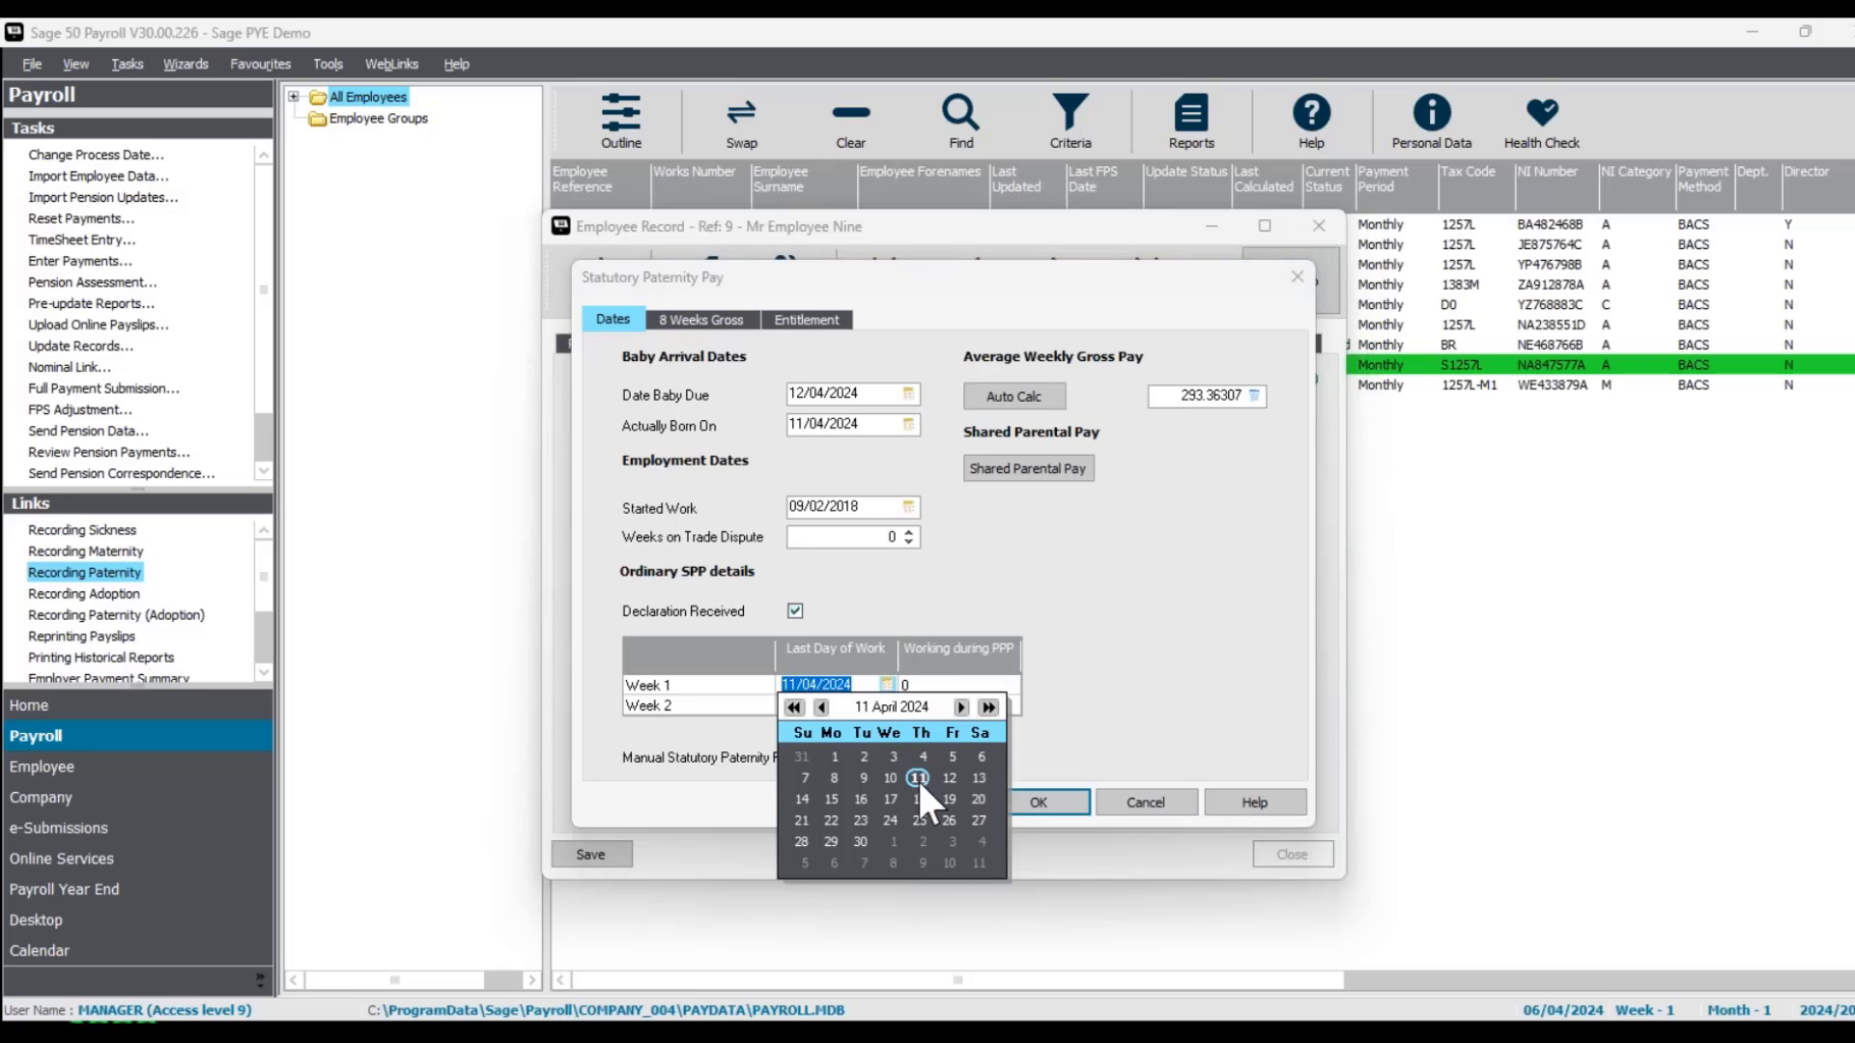
click(1076, 716)
click(972, 699)
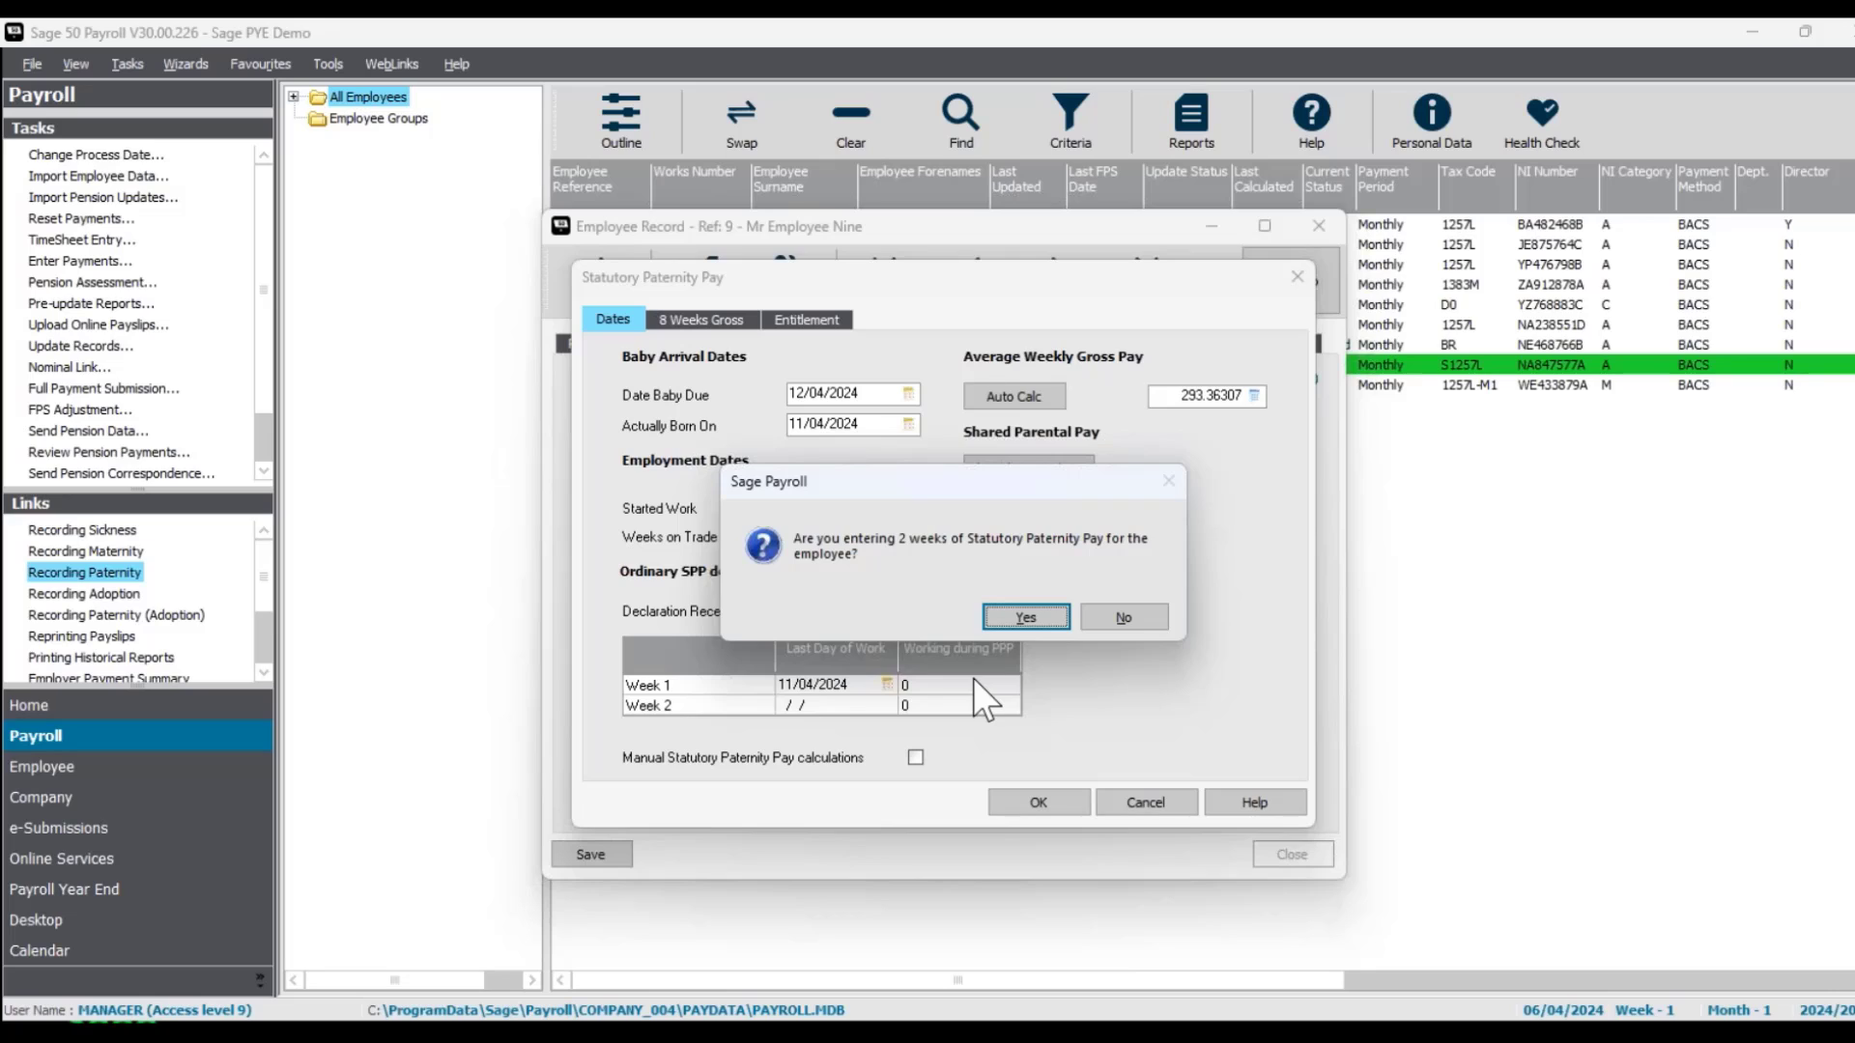
click(1024, 617)
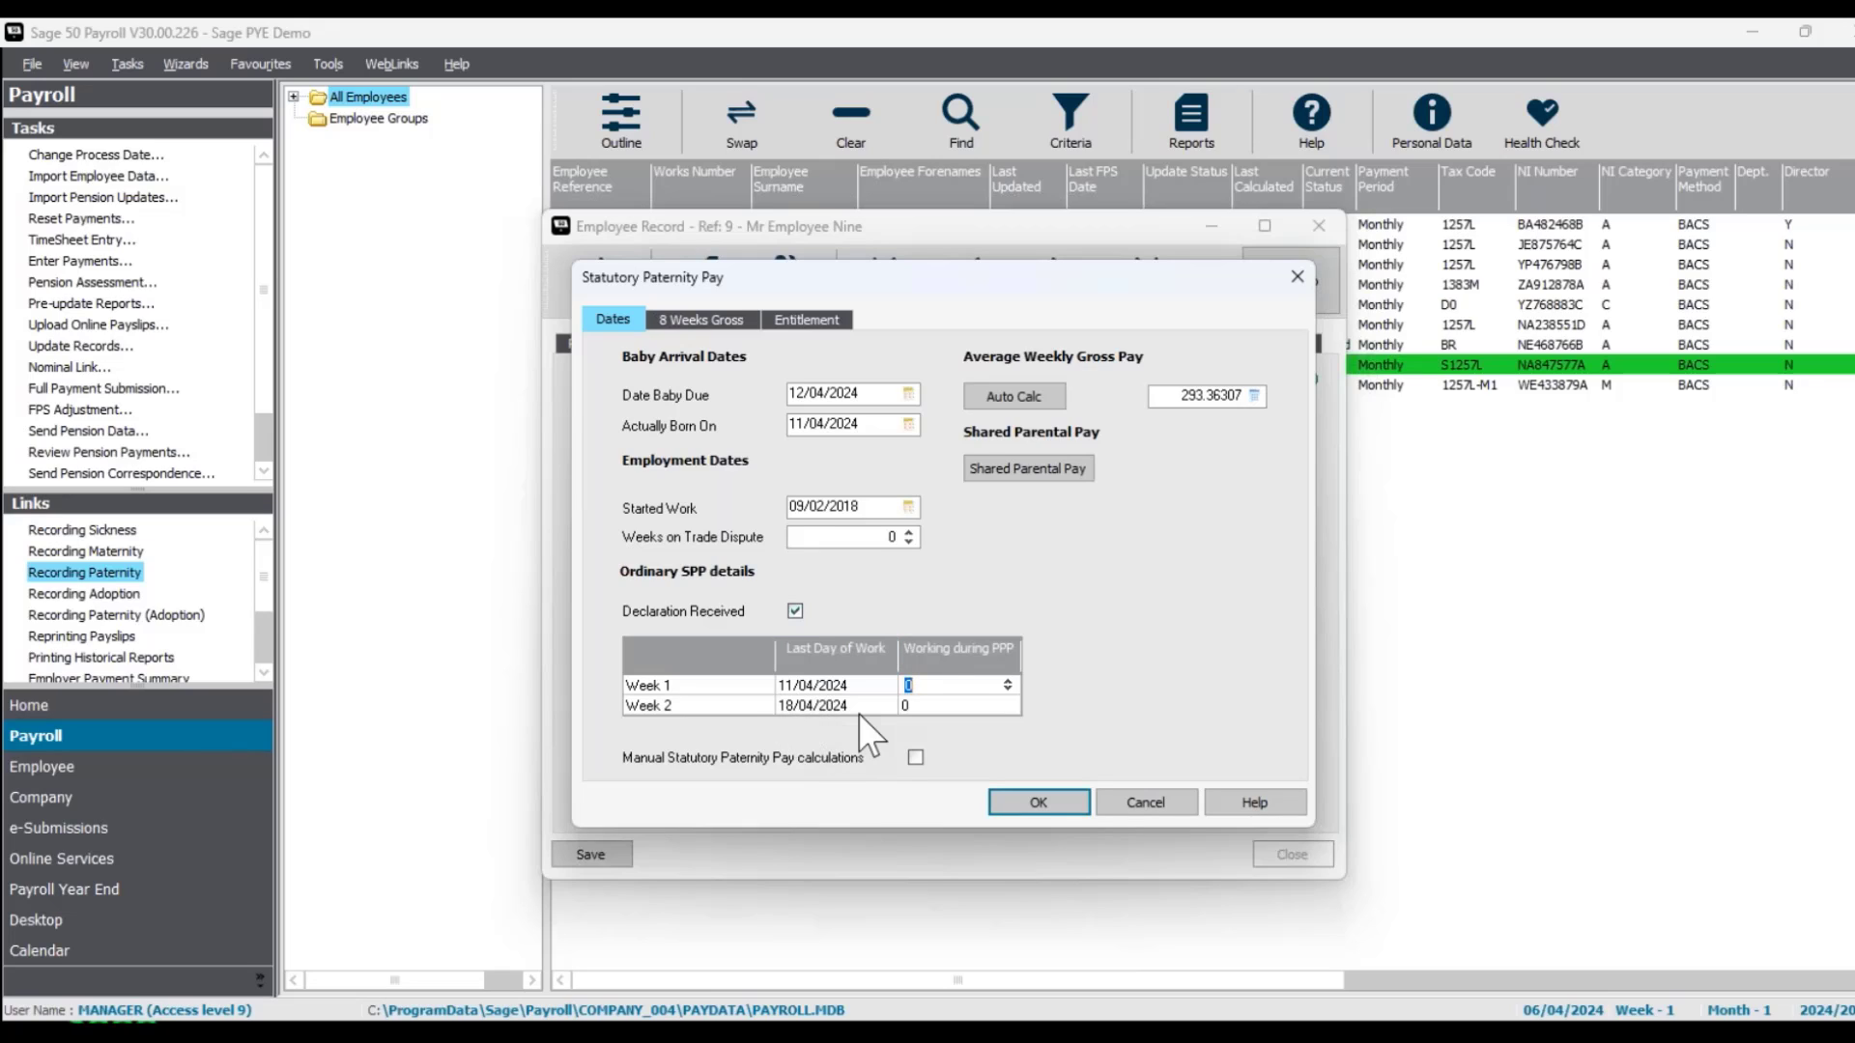
Step: Set the Week 2 last day of work to 25/07/2024
click(889, 705)
click(886, 704)
click(960, 727)
click(960, 727)
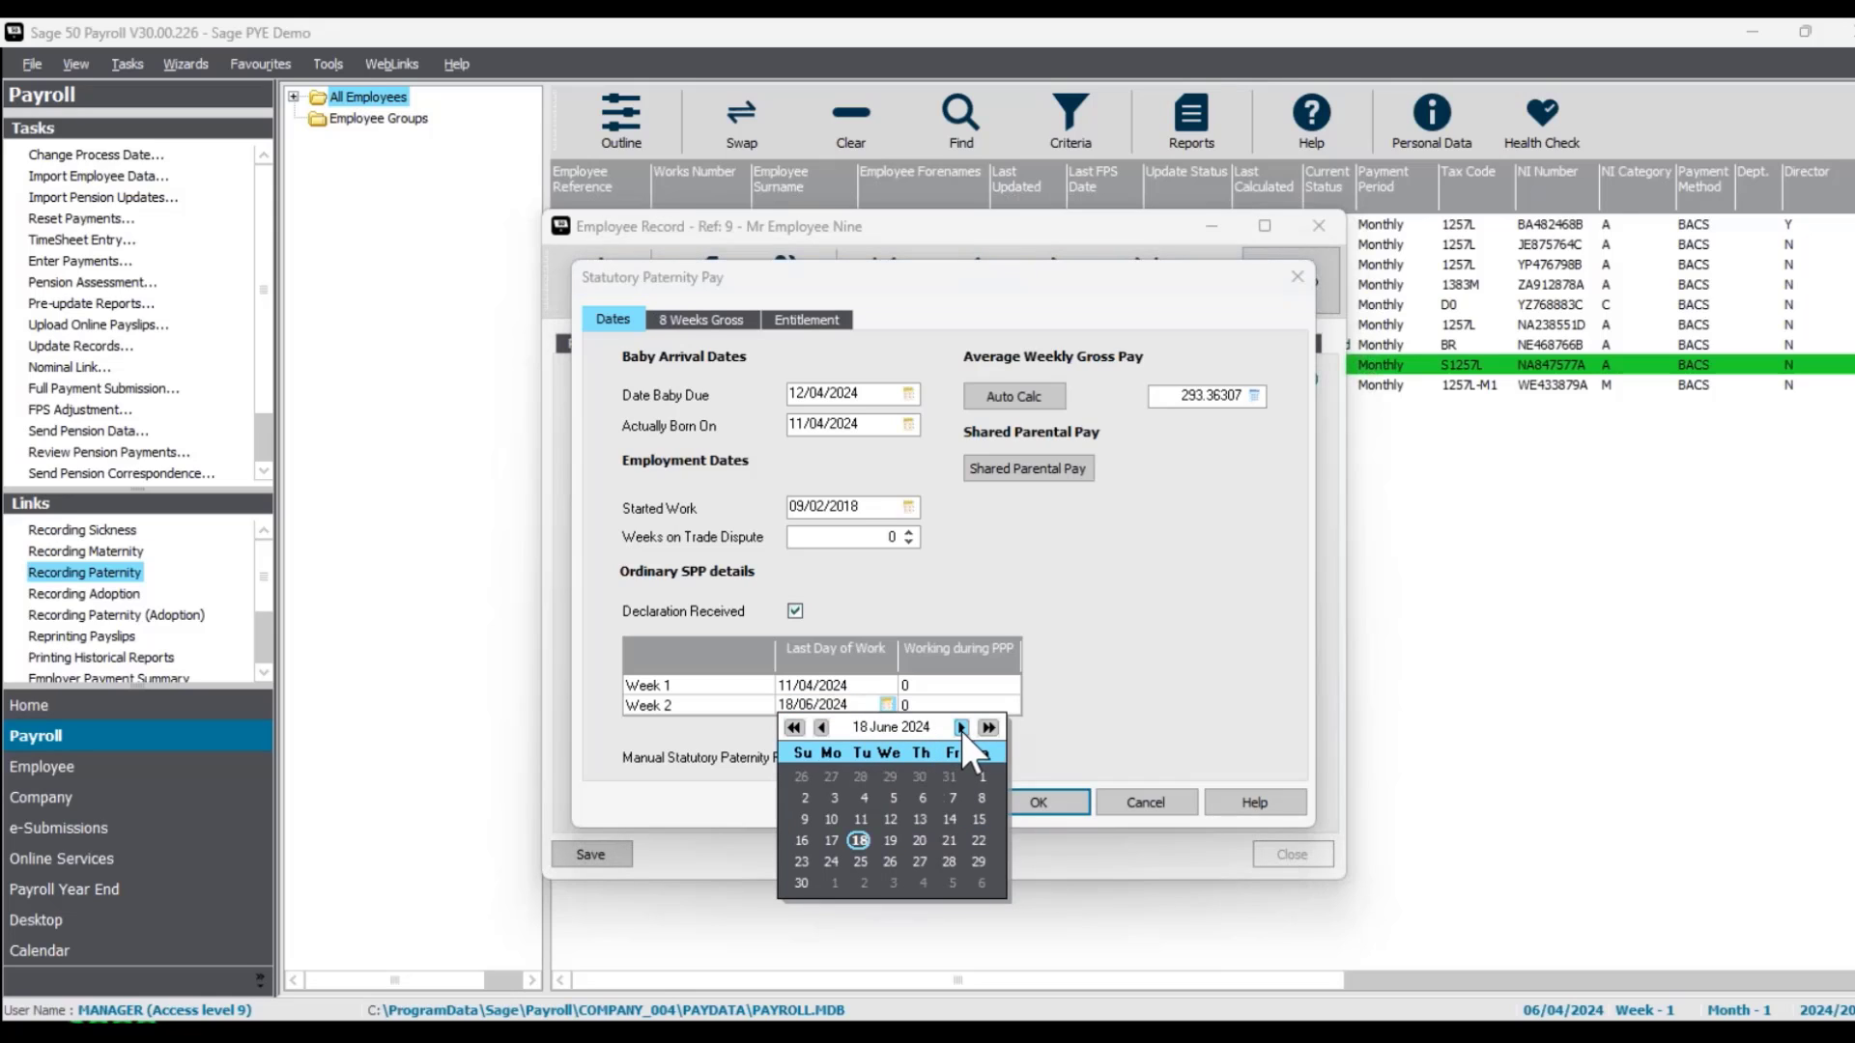
click(961, 727)
click(917, 840)
click(1092, 738)
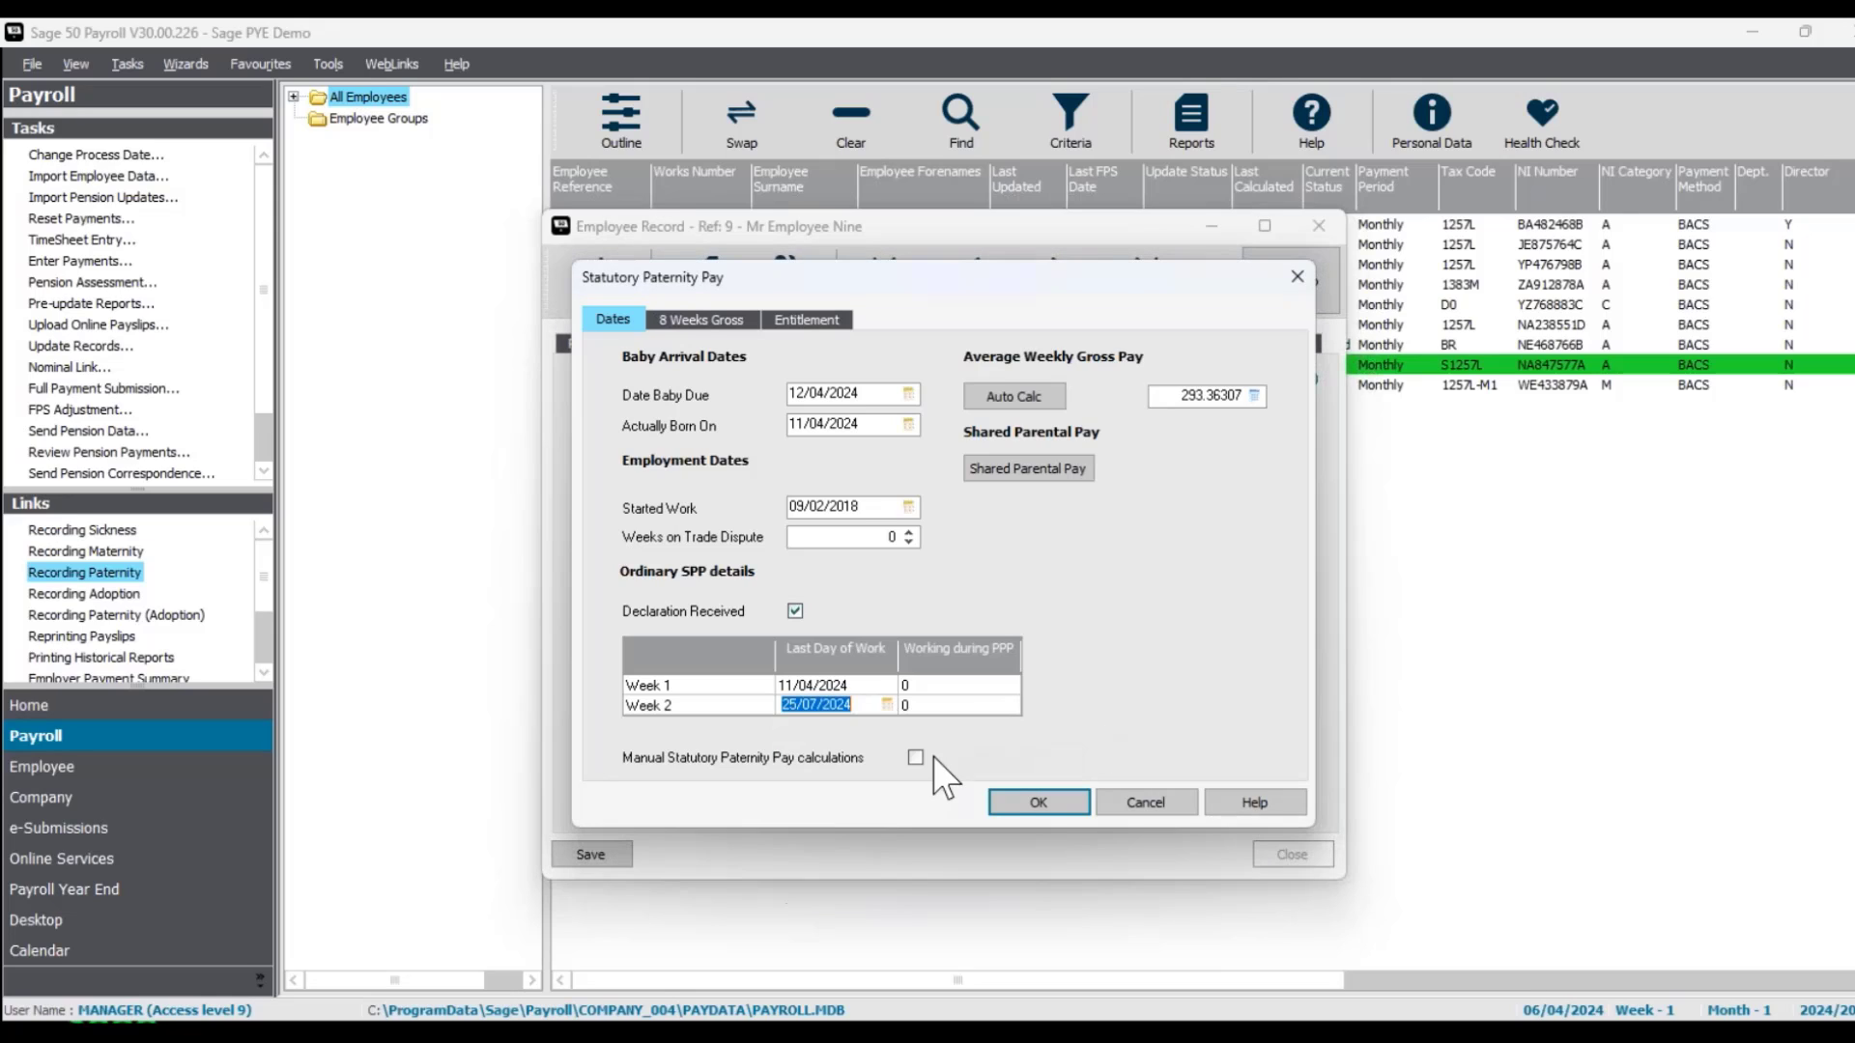
click(865, 705)
Step: Accept the Statutory Paternity Pay details, then save and close employee 9's record
click(1058, 808)
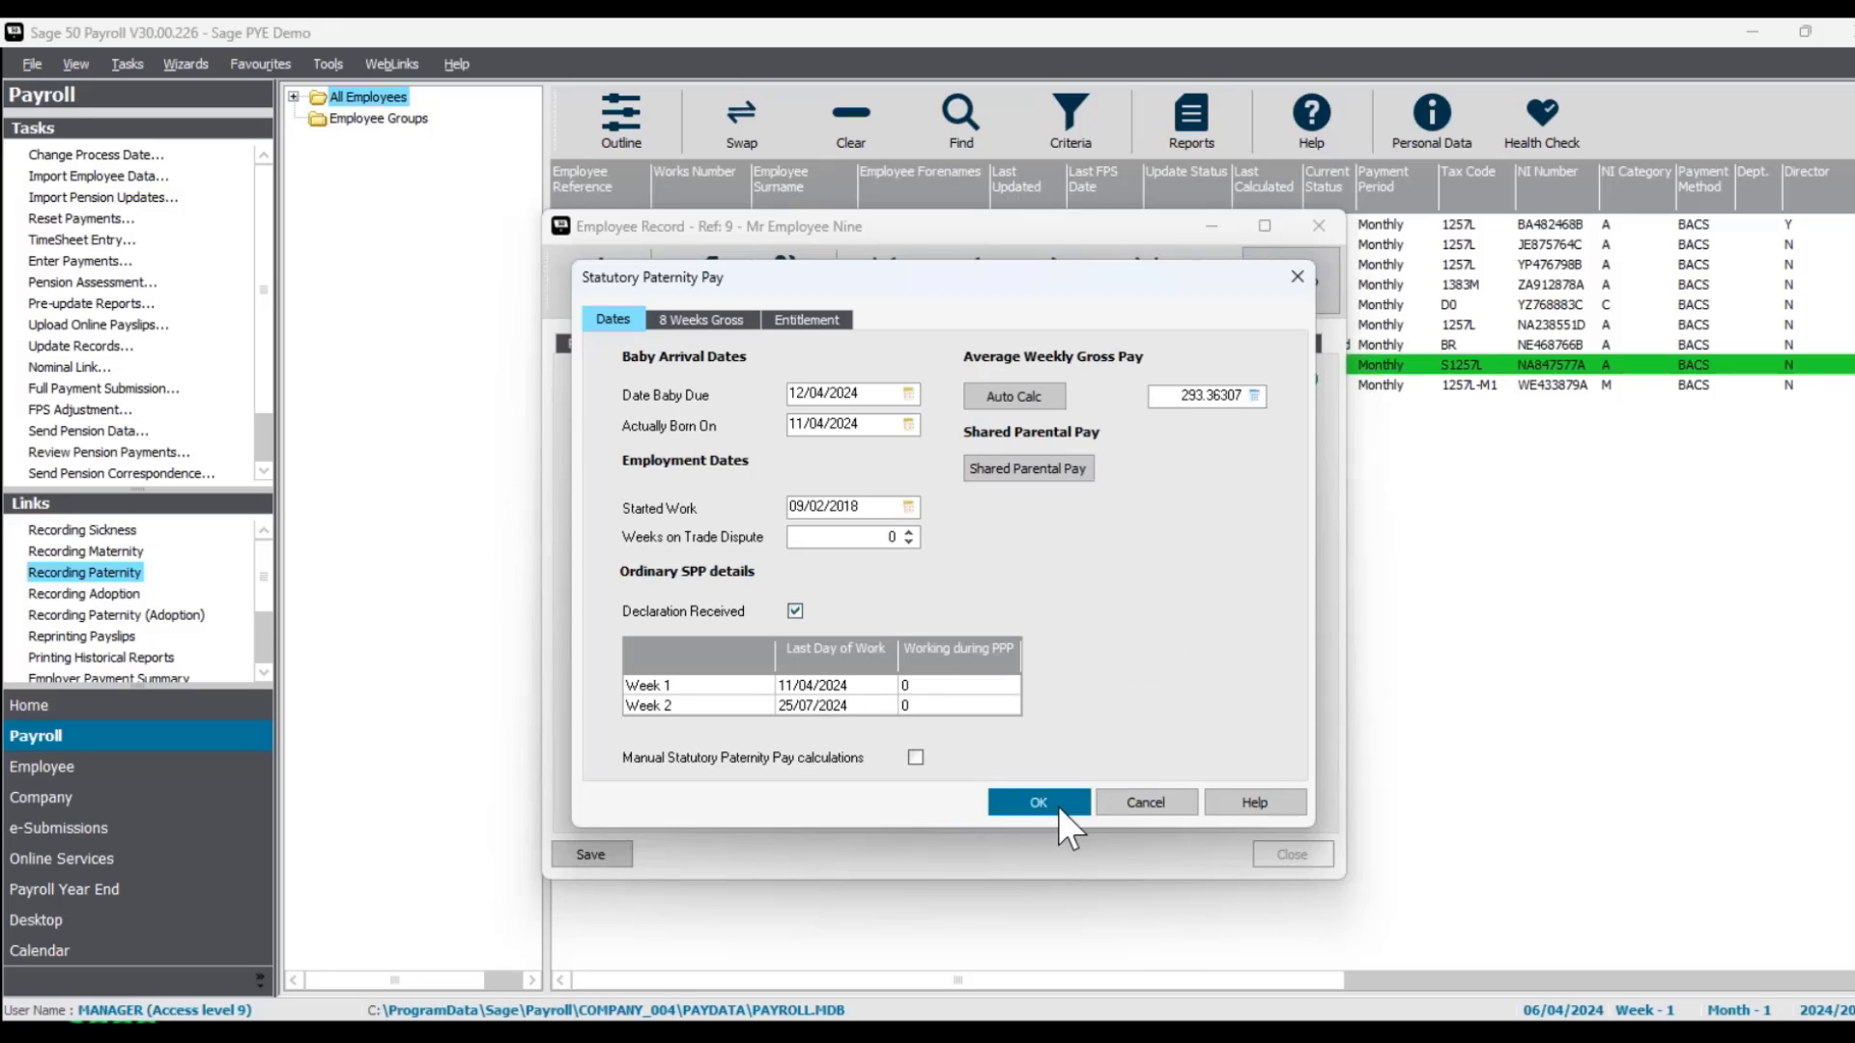
click(1129, 619)
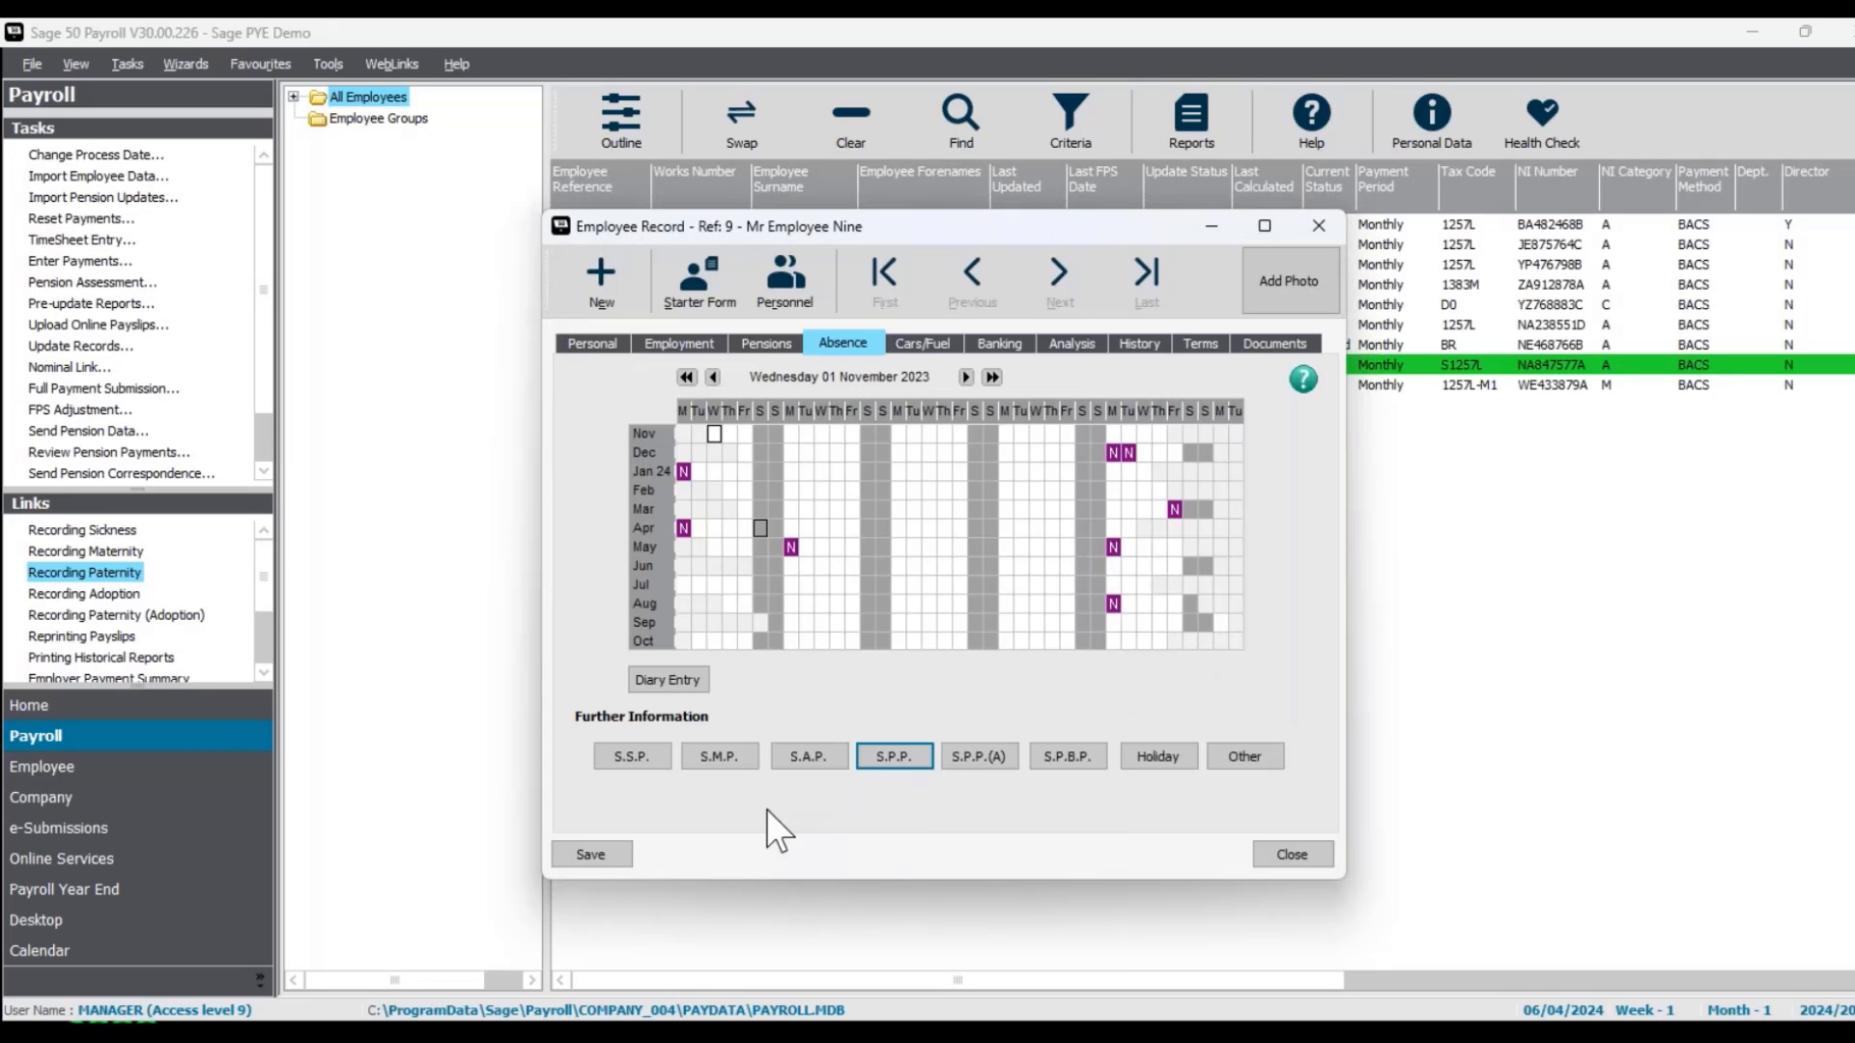
click(594, 856)
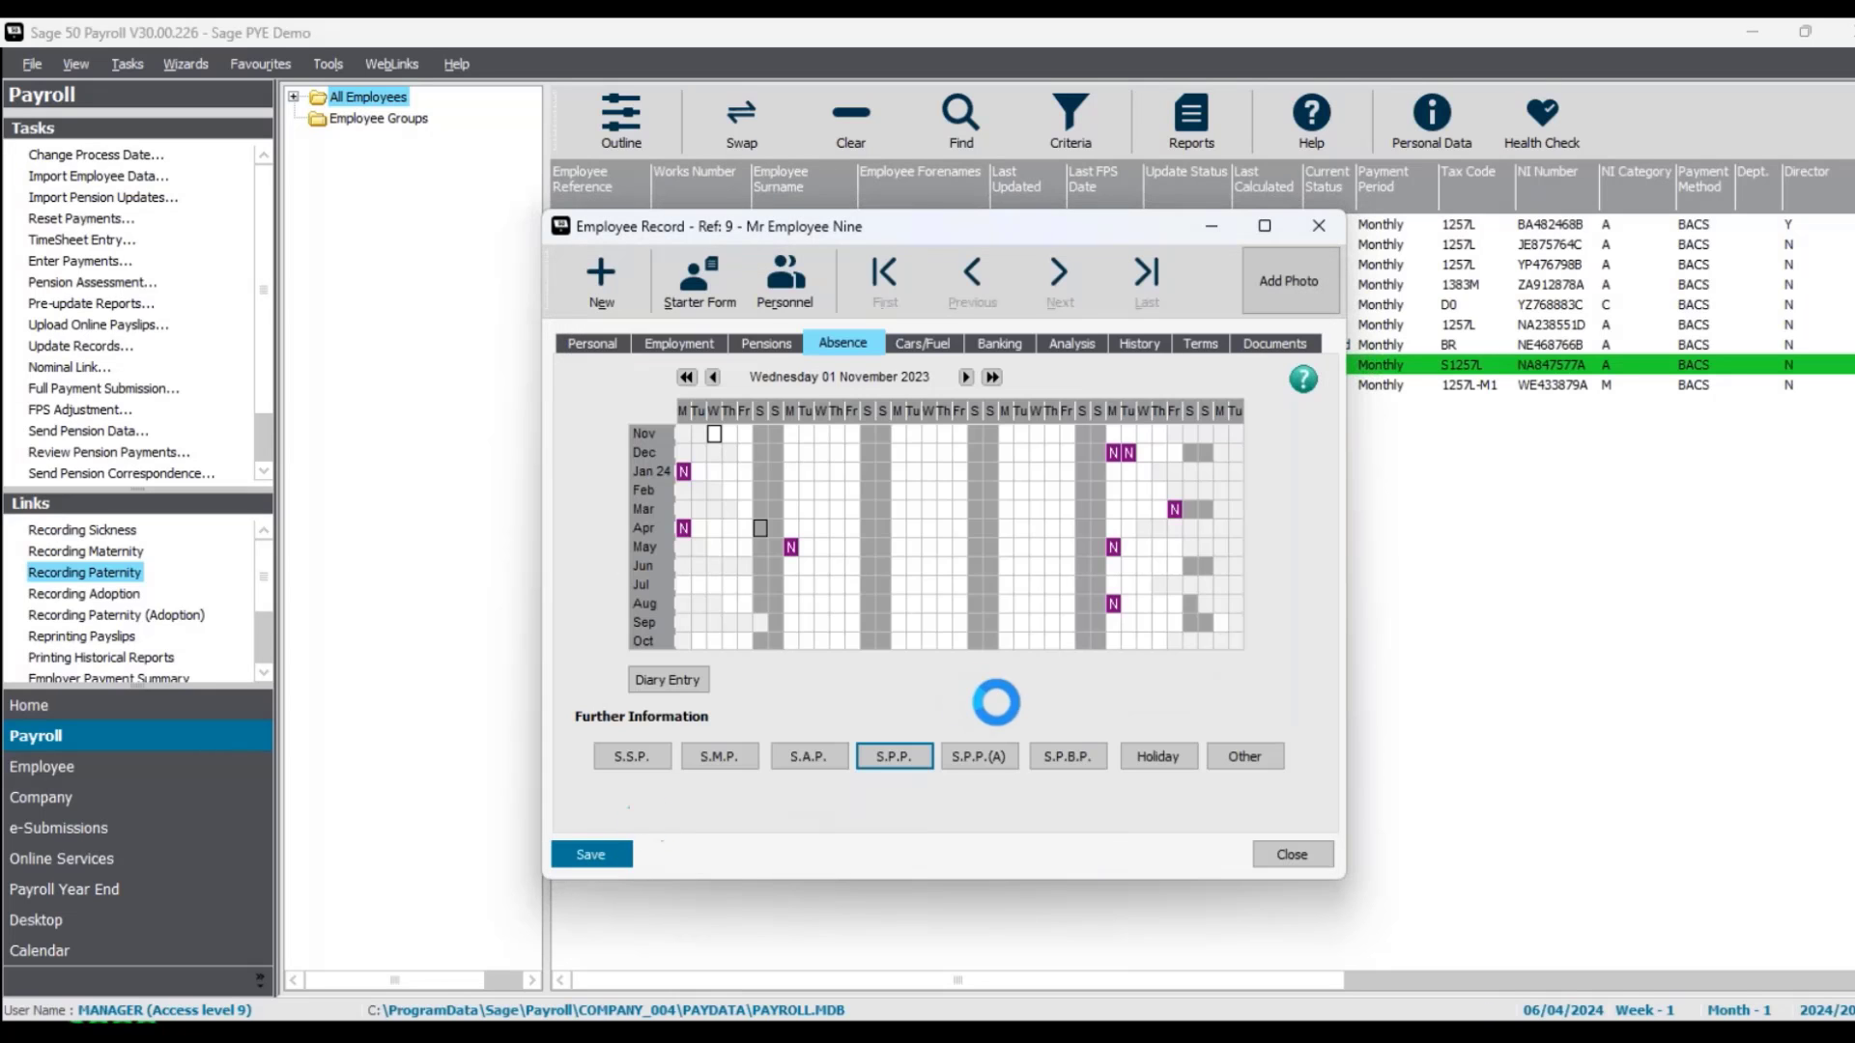
click(1319, 224)
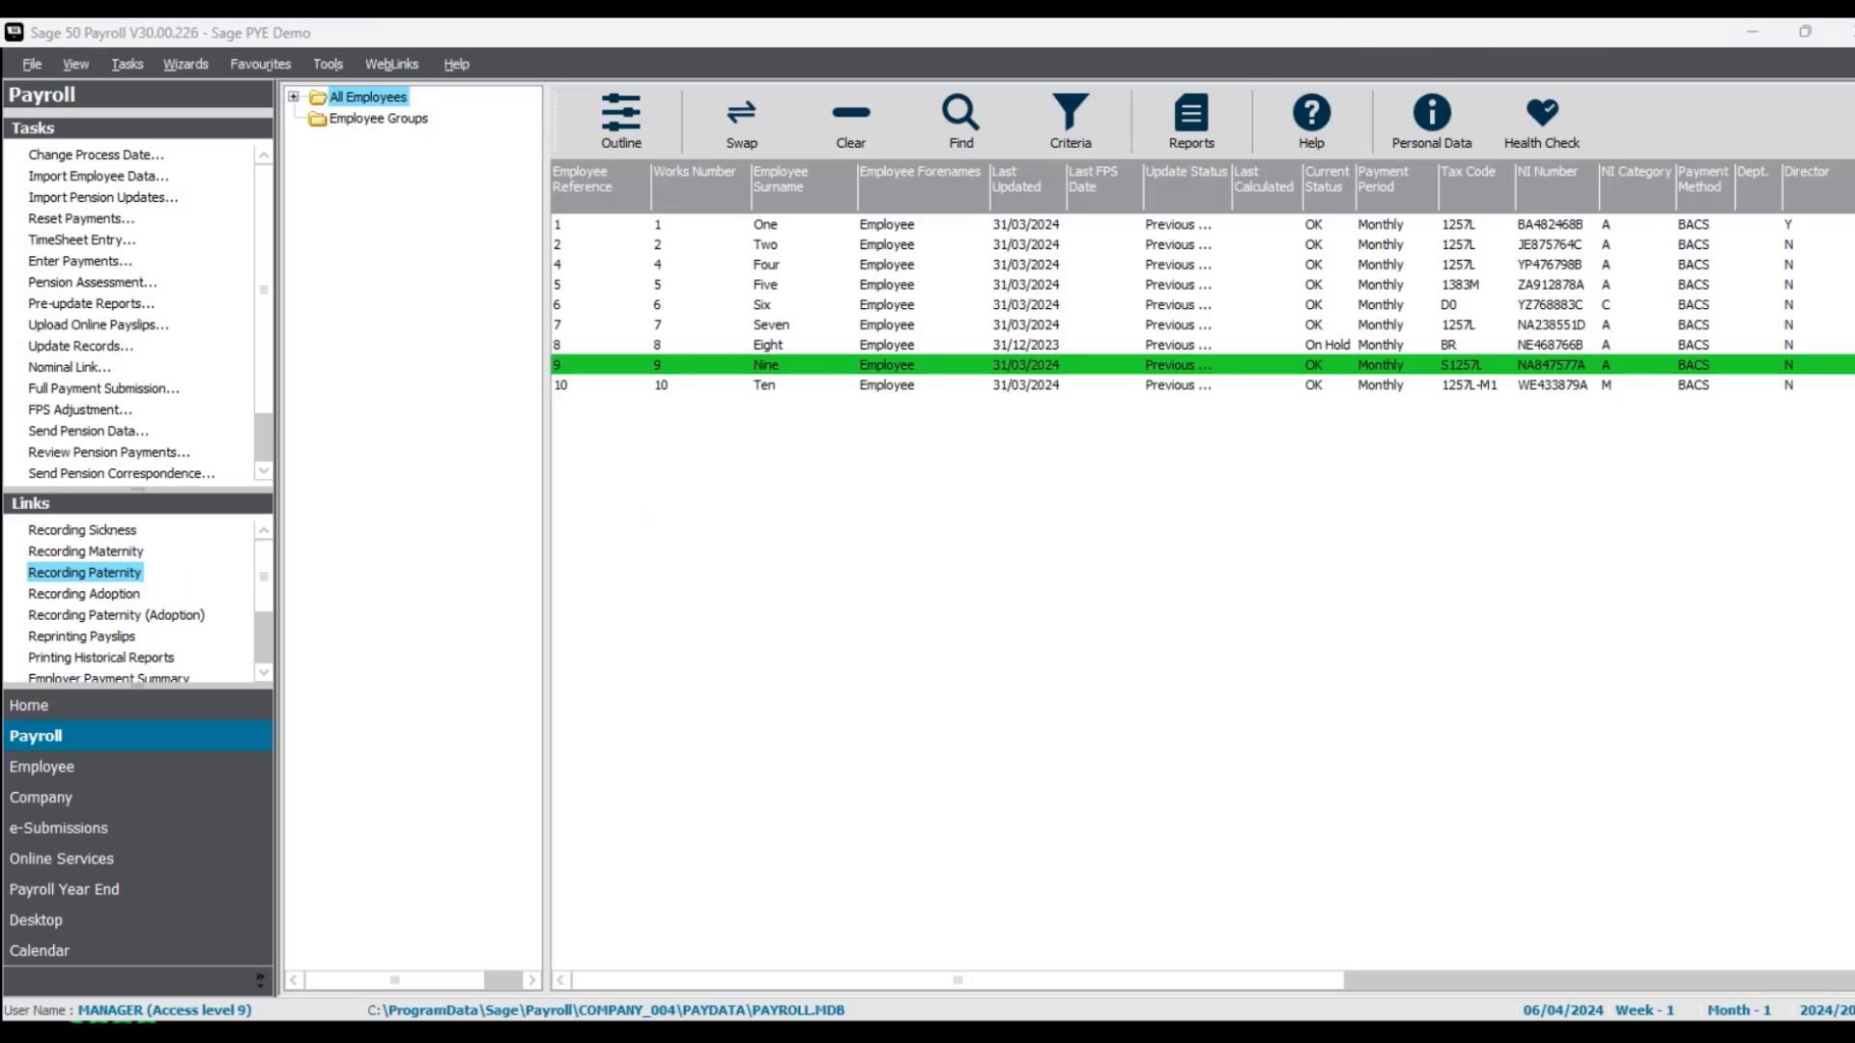
Step: Switch to the Payroll Year End 2024 page in the browser, open the Sage 50 Payroll guides and dismiss the employee licence offer
drag(0, 253, 570, 27)
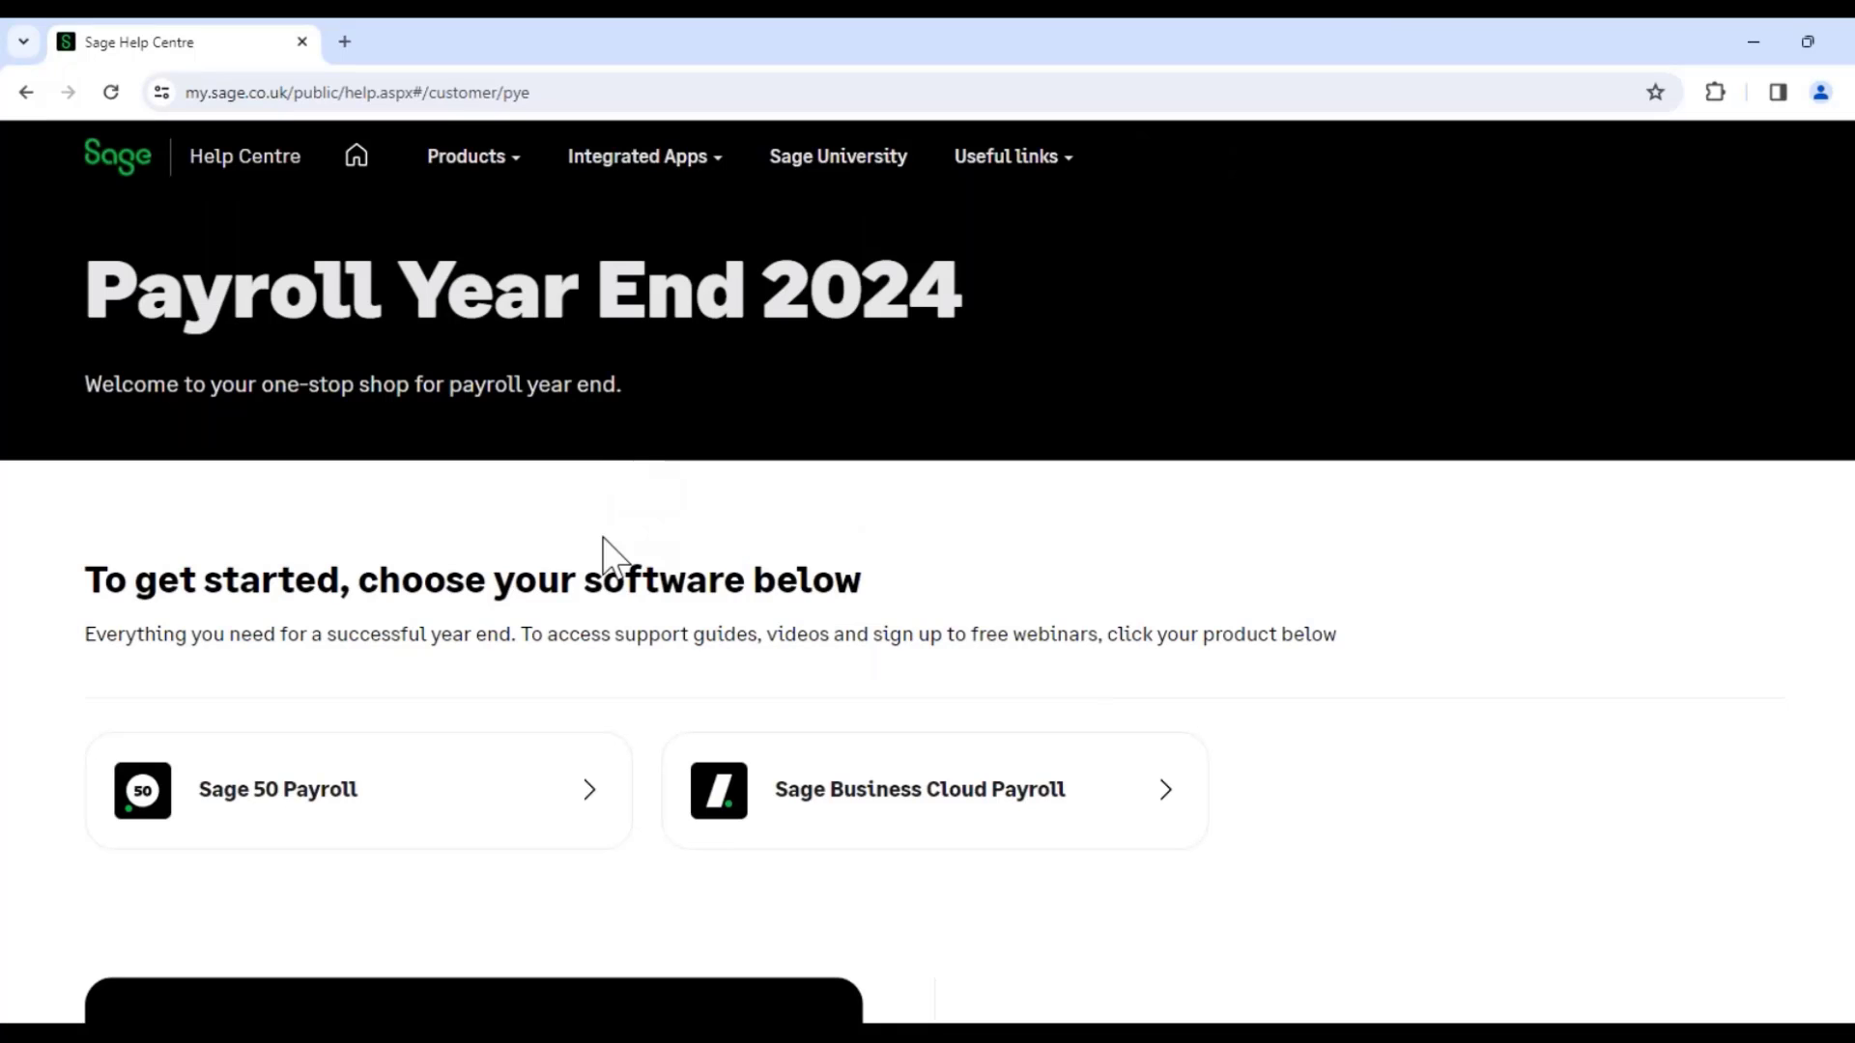
click(362, 829)
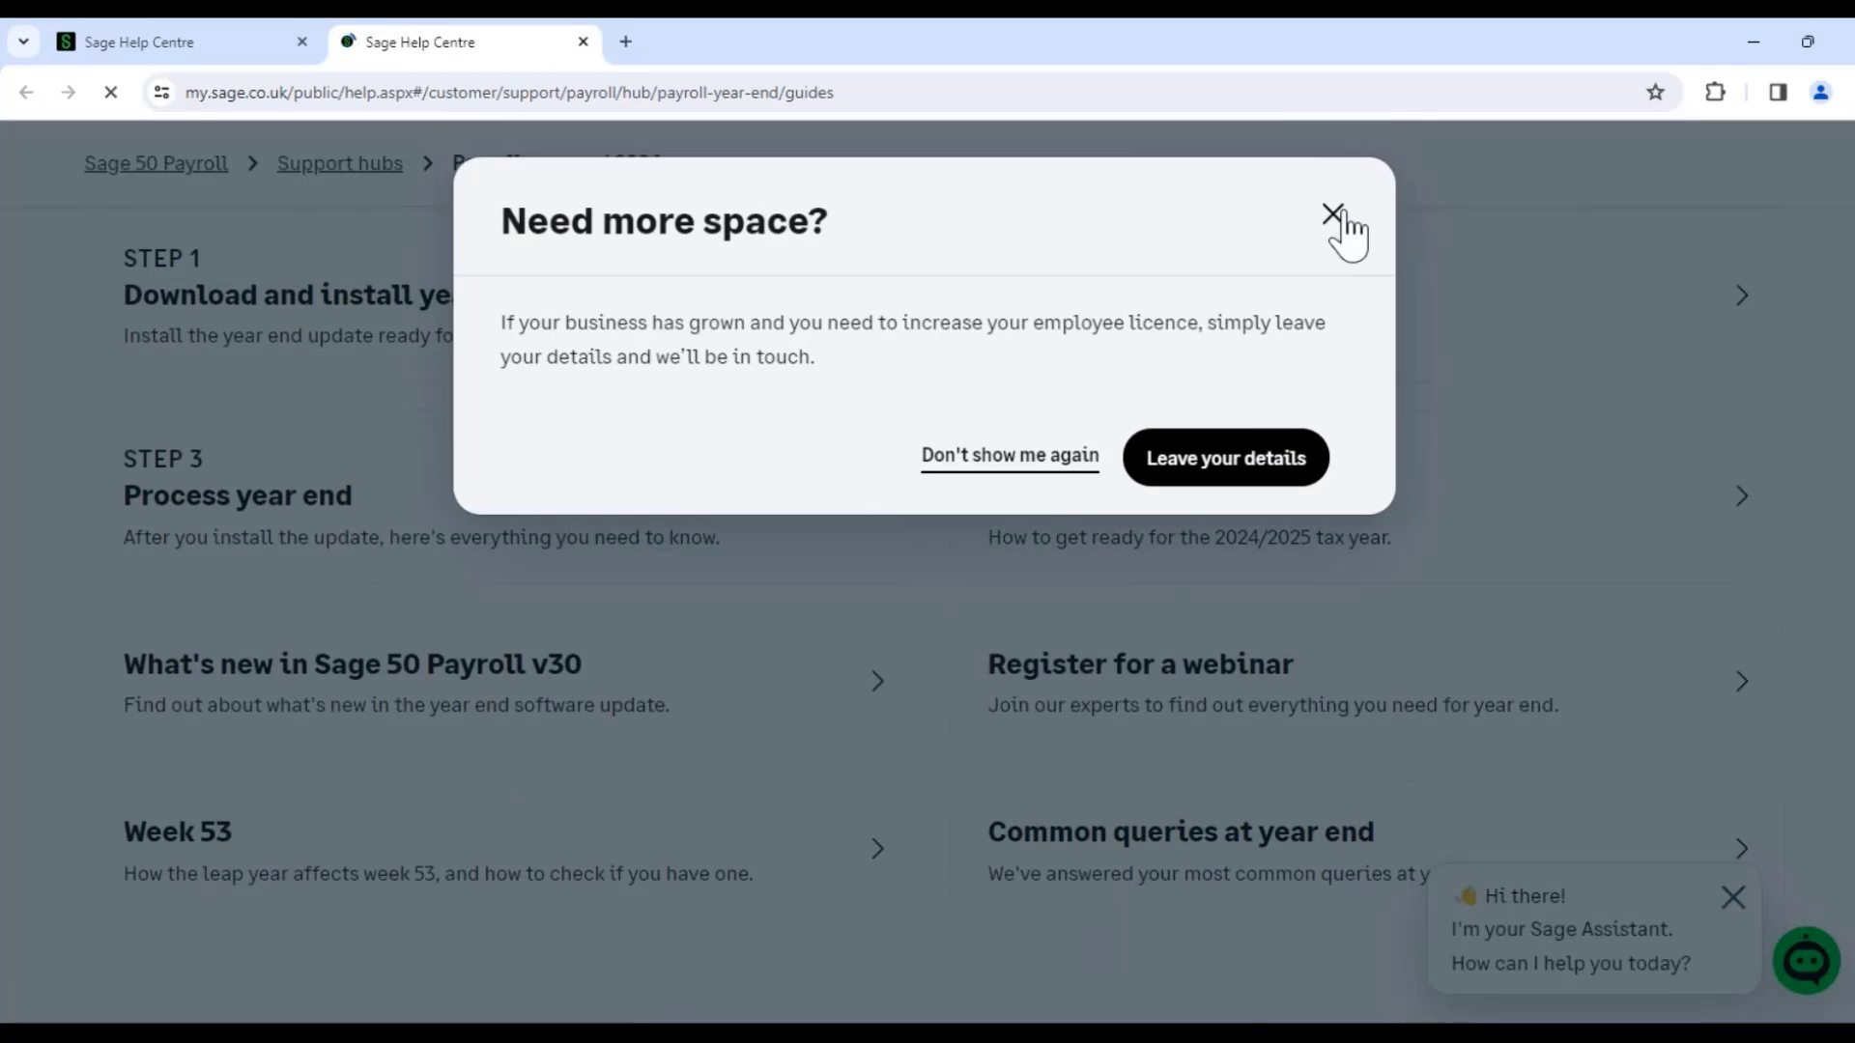
click(1333, 199)
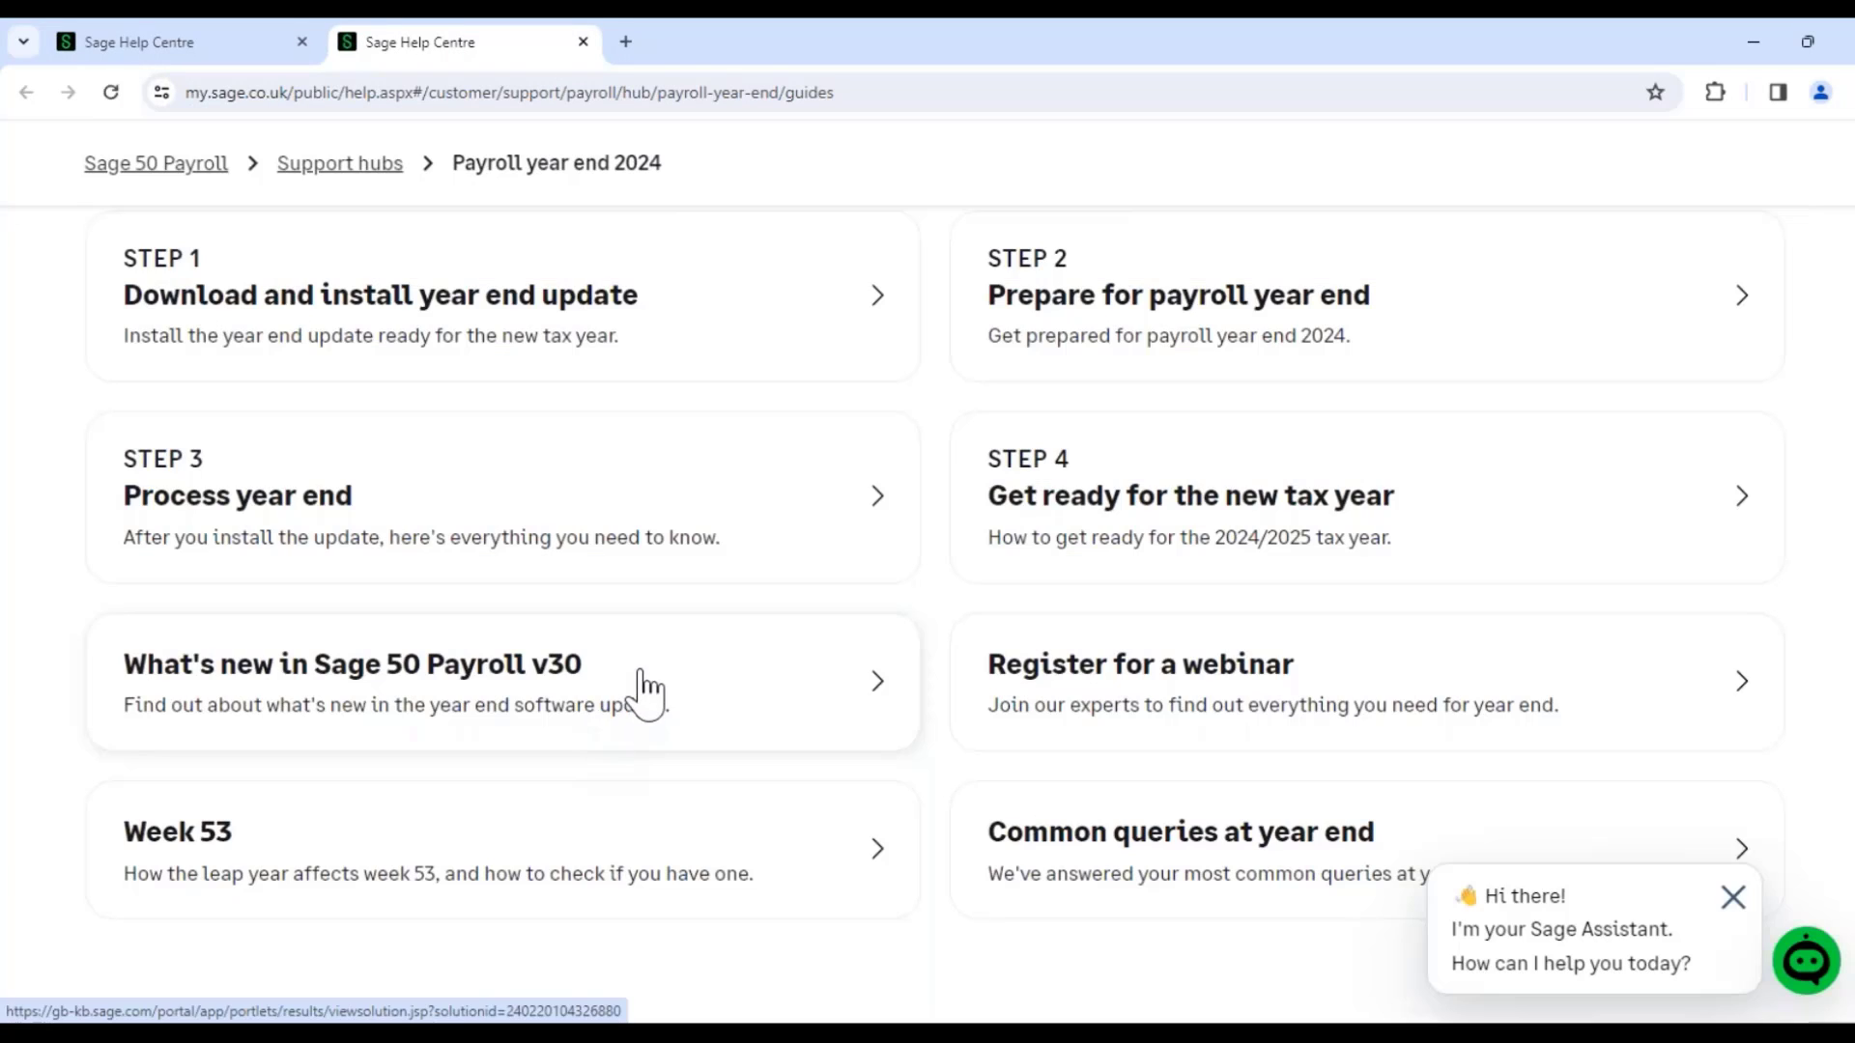
Step: Open the "What's new in Sage 50 Payroll v30" article and review its legislation, Home page, P45 values and PDX sections
click(646, 691)
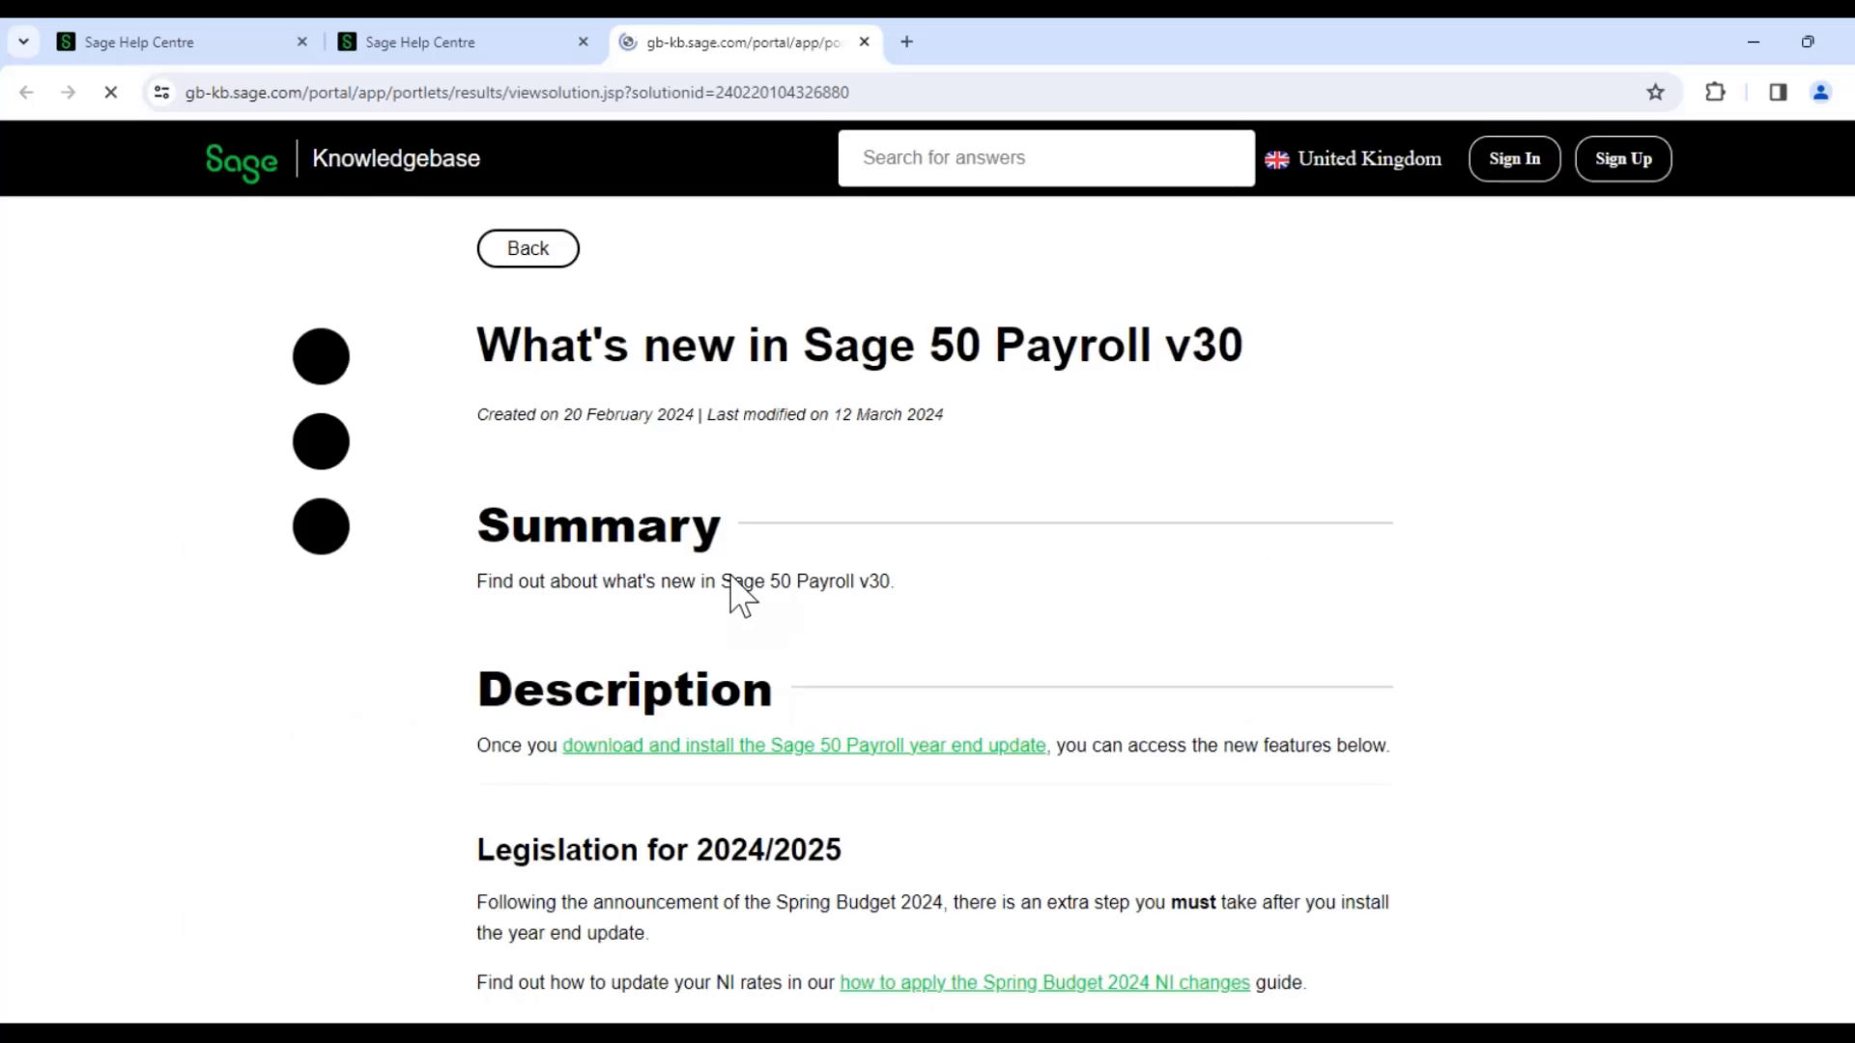
scroll(826, 609, down, 1)
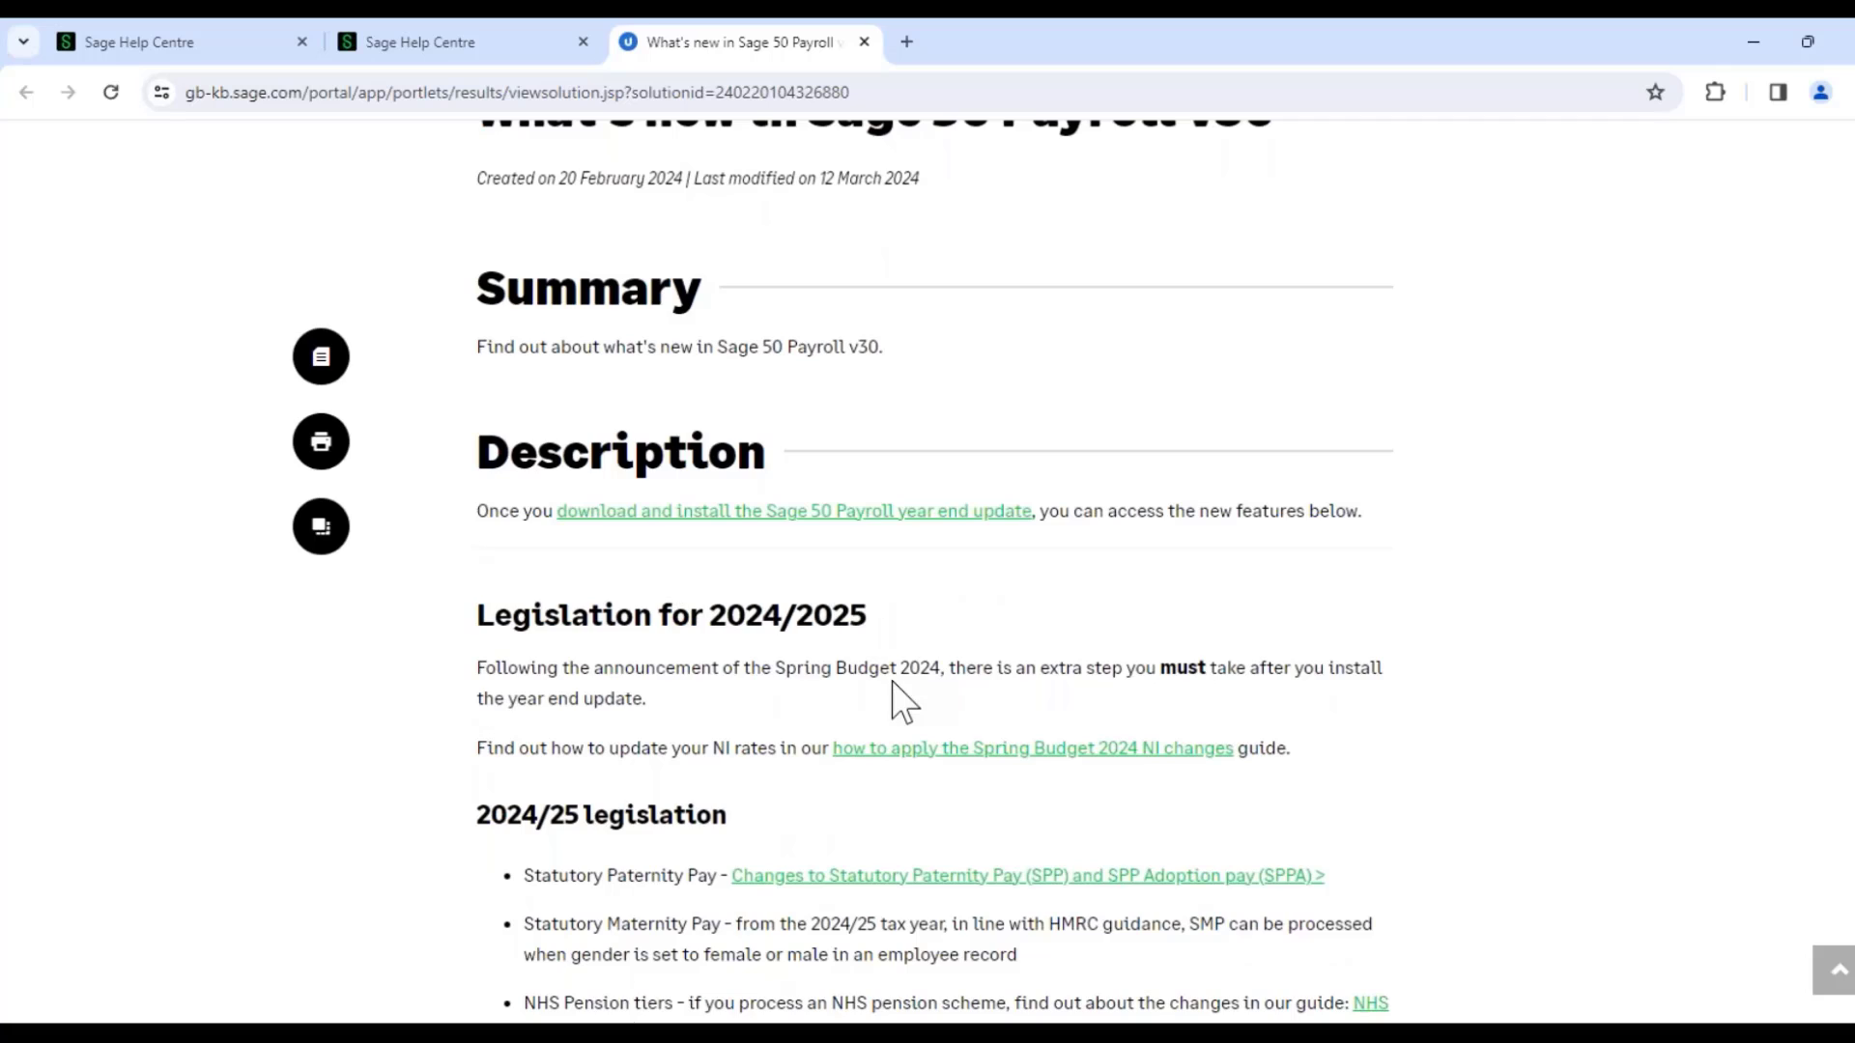
scroll(895, 700, down, 2)
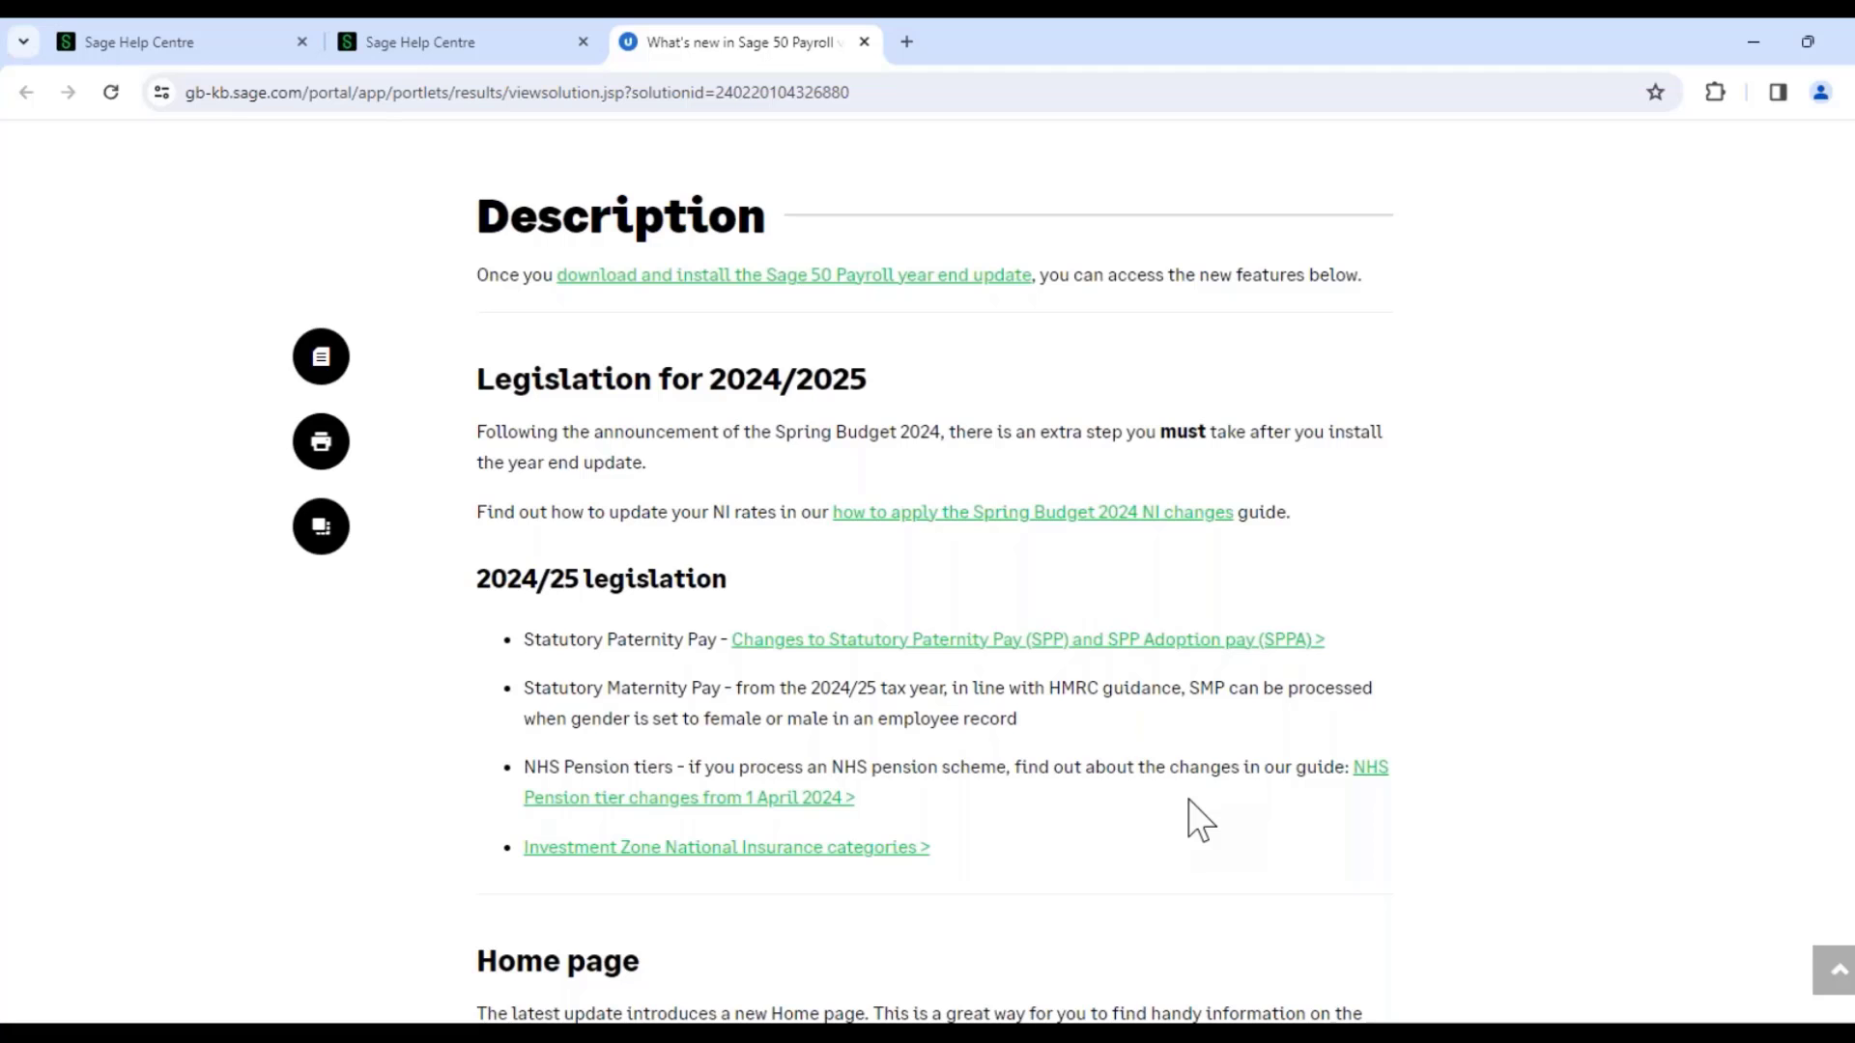
scroll(1203, 826, down, 4)
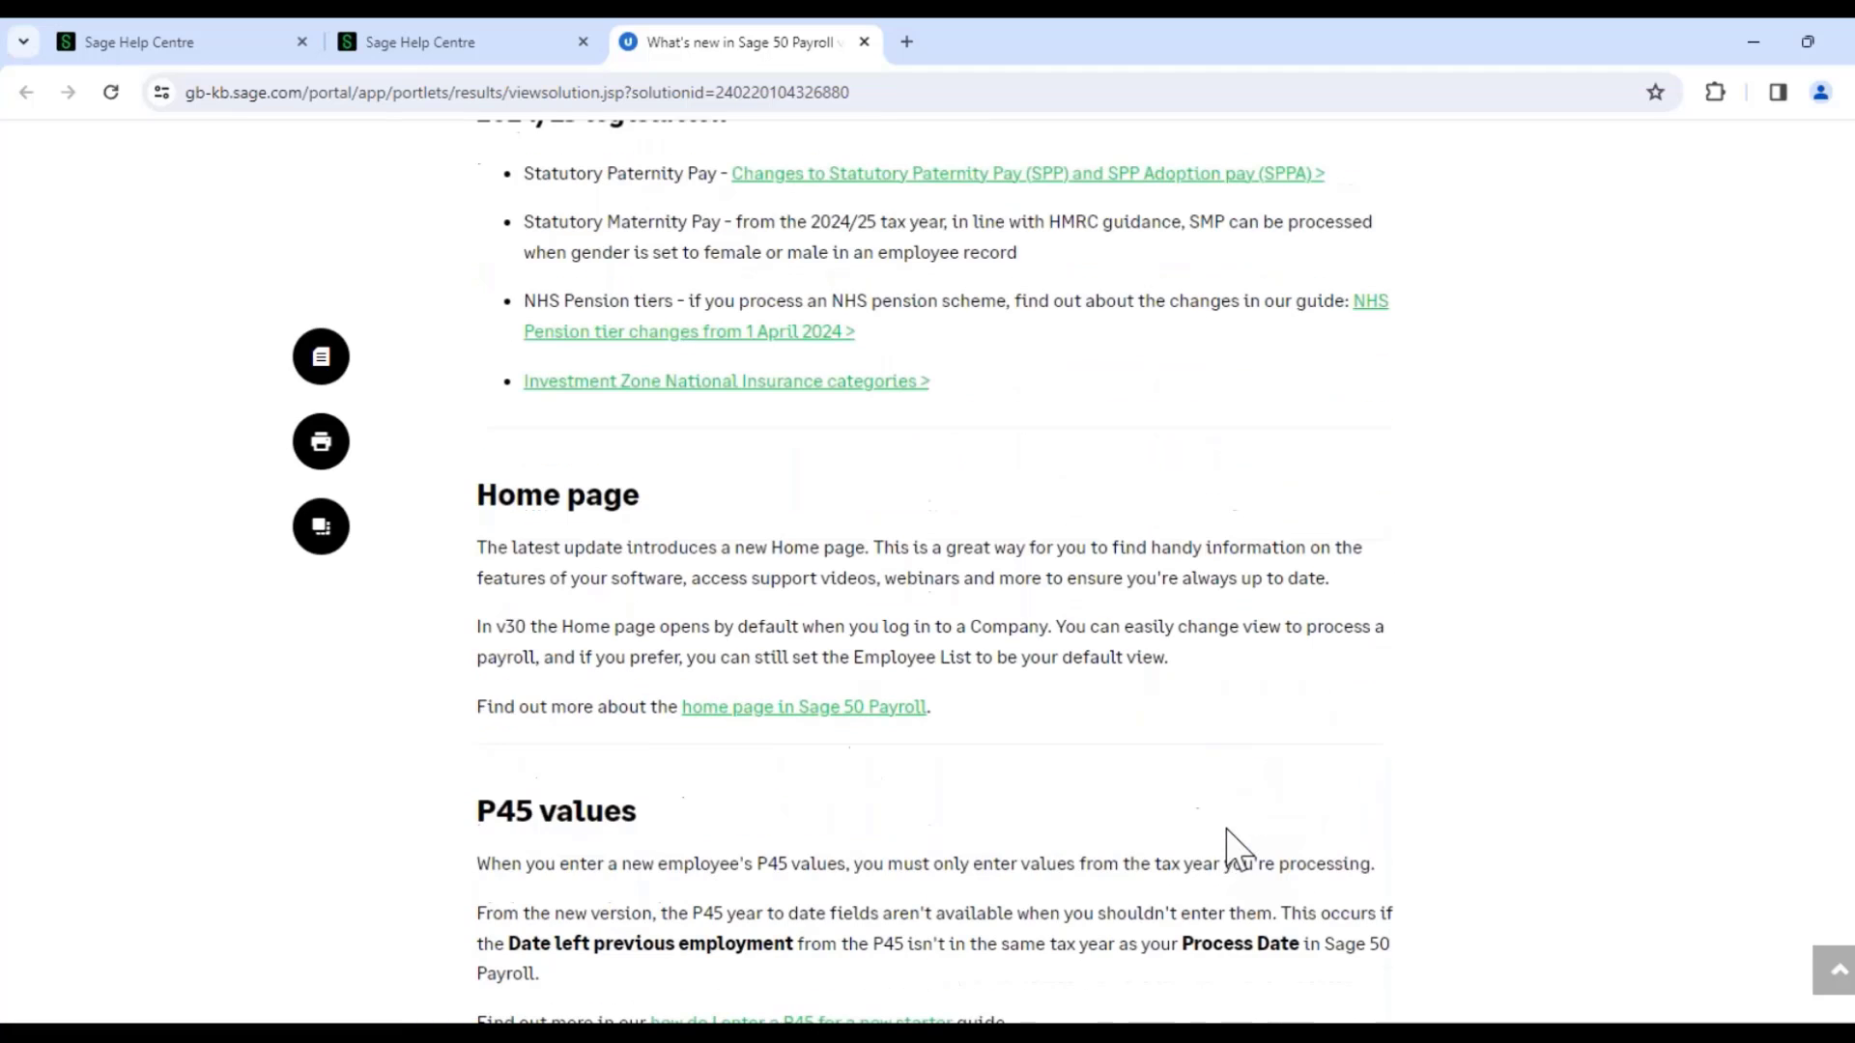
scroll(1225, 821, down, 3)
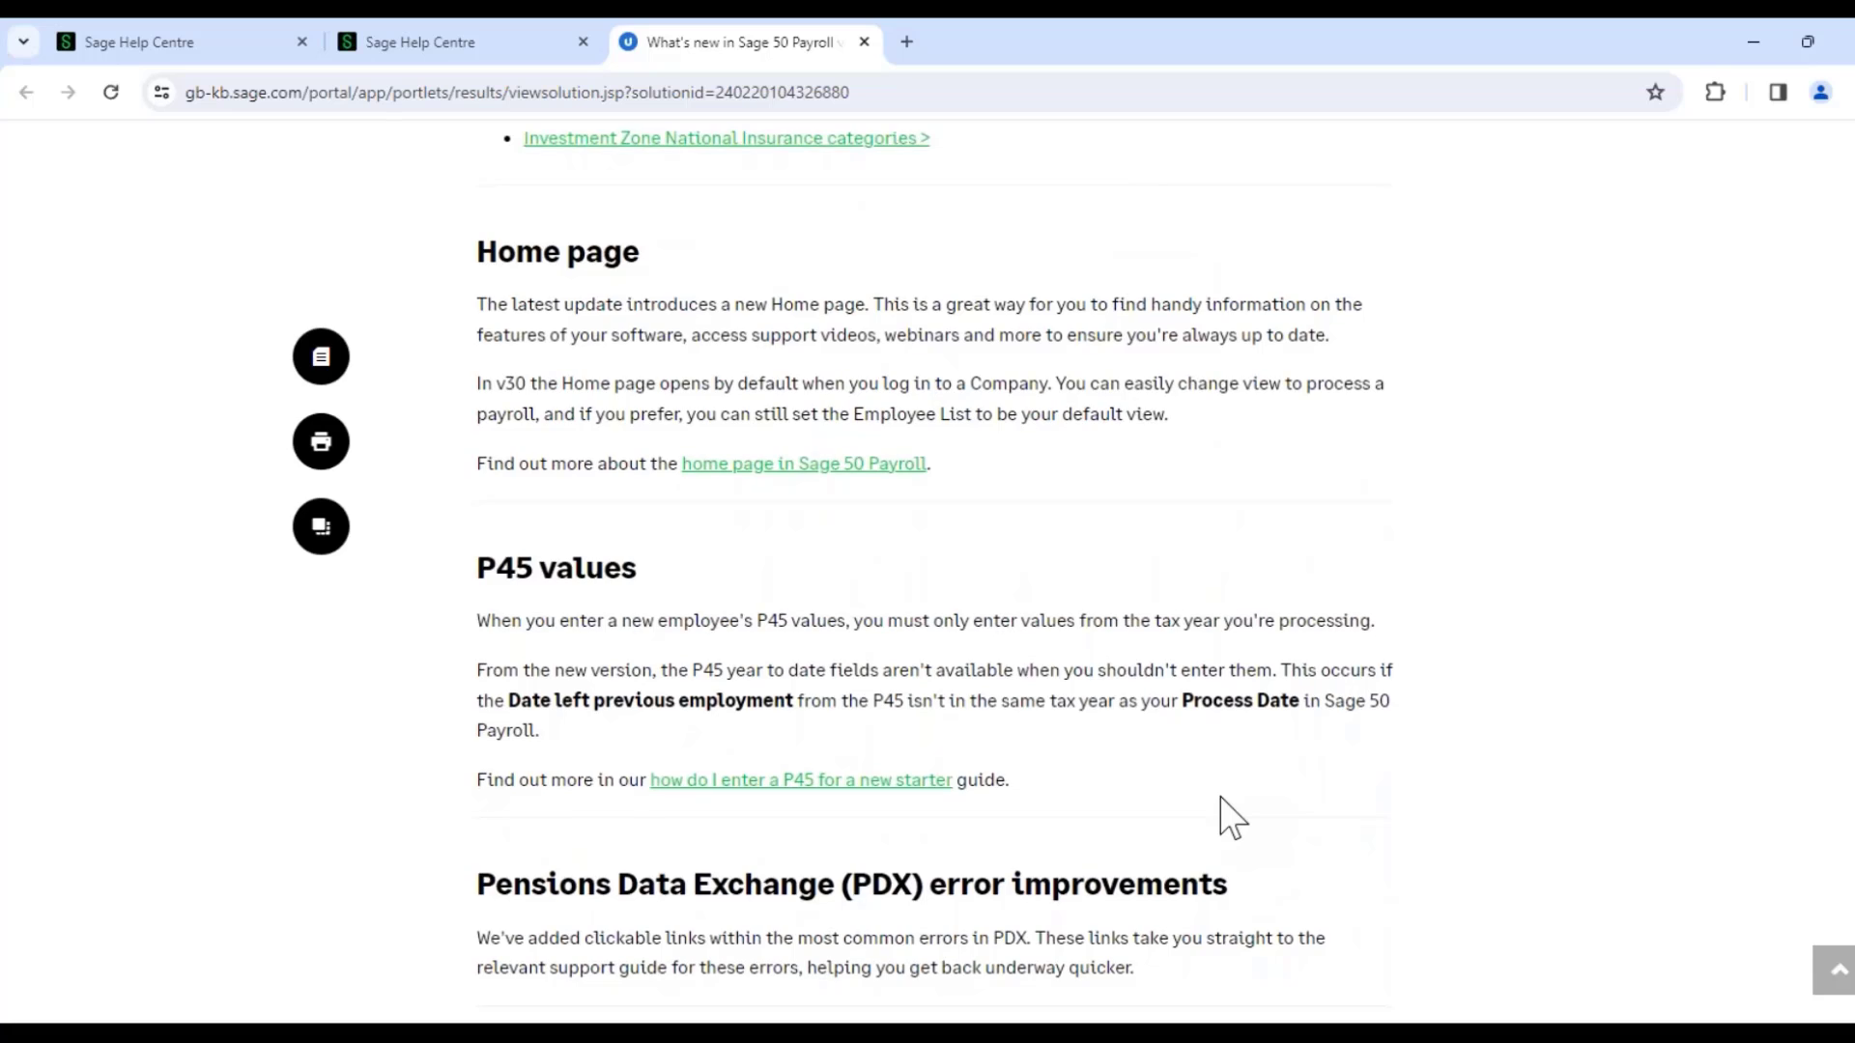
scroll(1222, 793, down, 3)
scroll(1225, 787, up, 3)
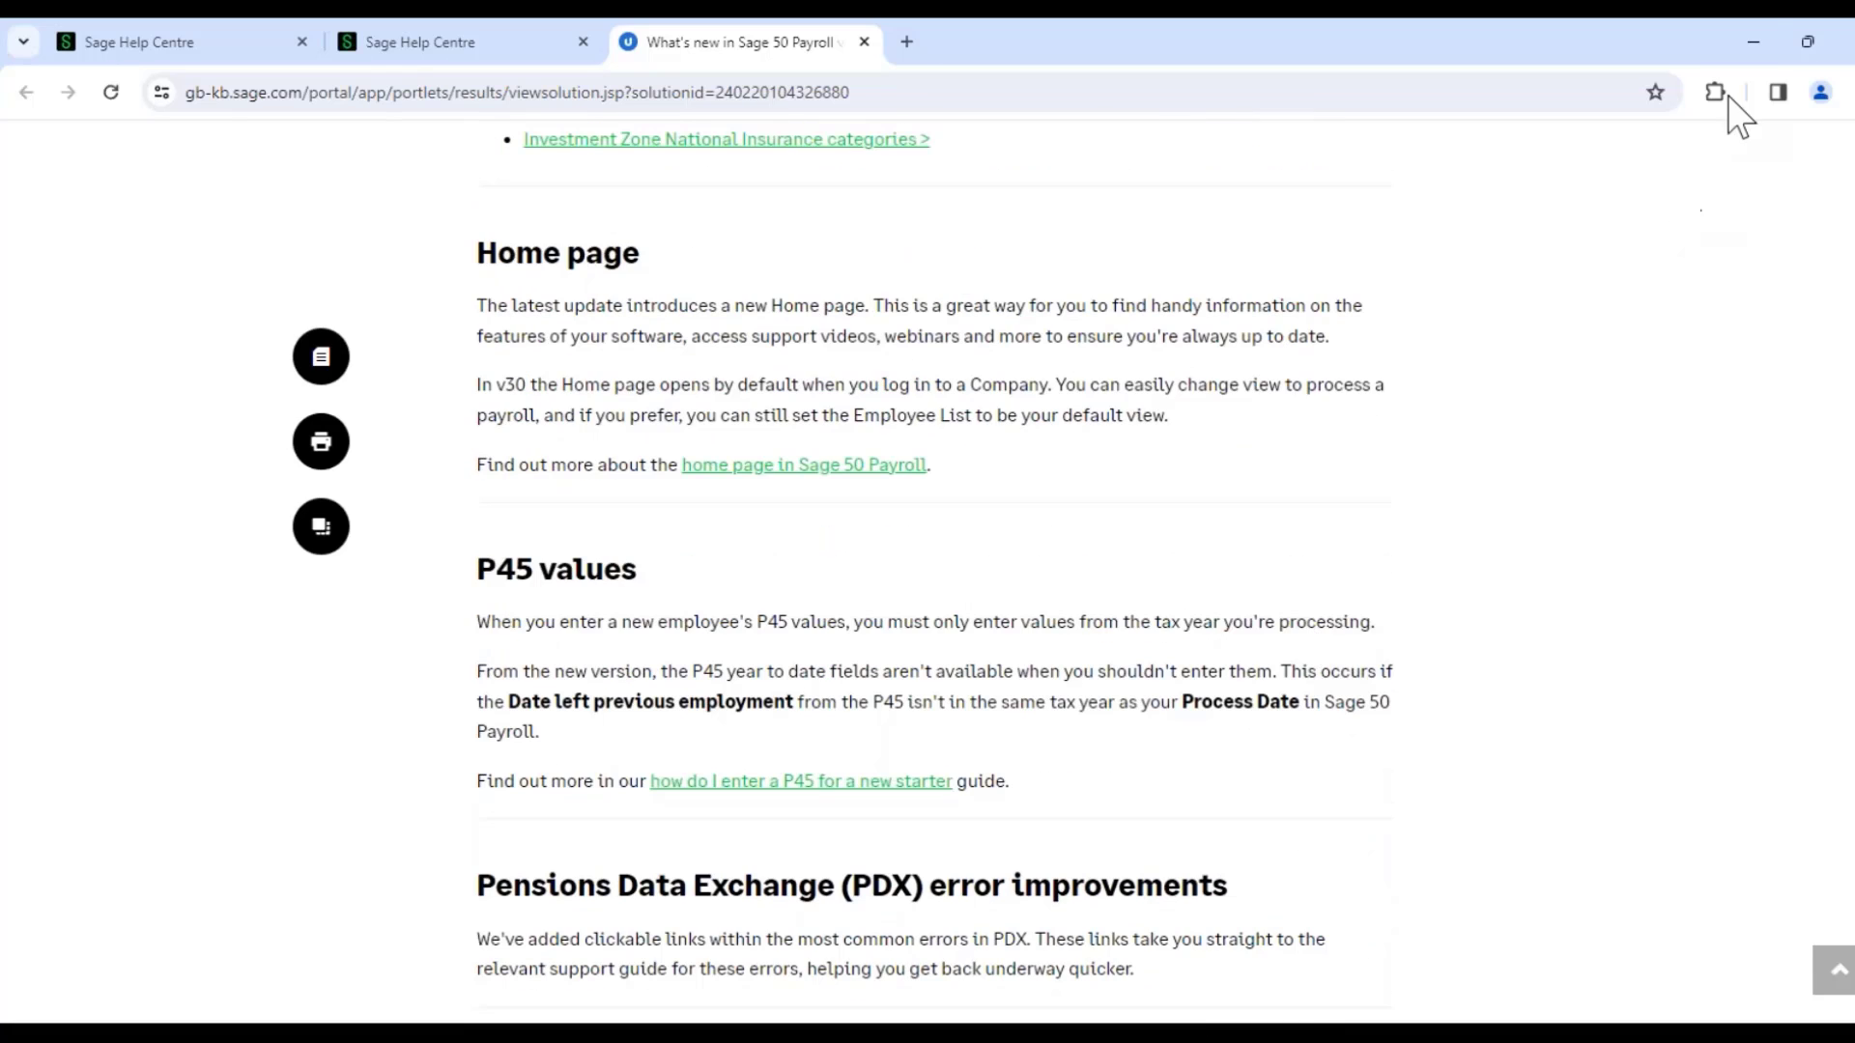